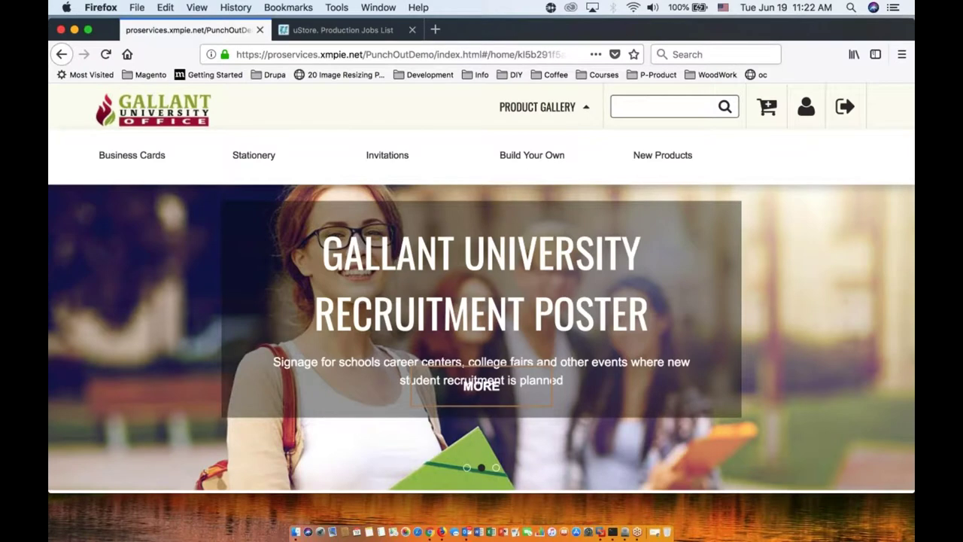
Step: Open the Build Your Own category and start the Master Program Brochure builder
click(531, 156)
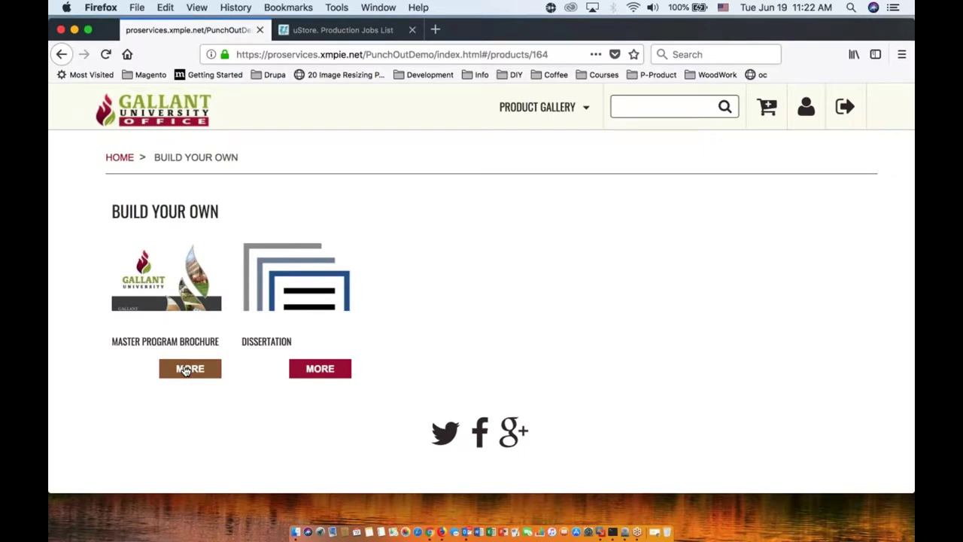
click(186, 370)
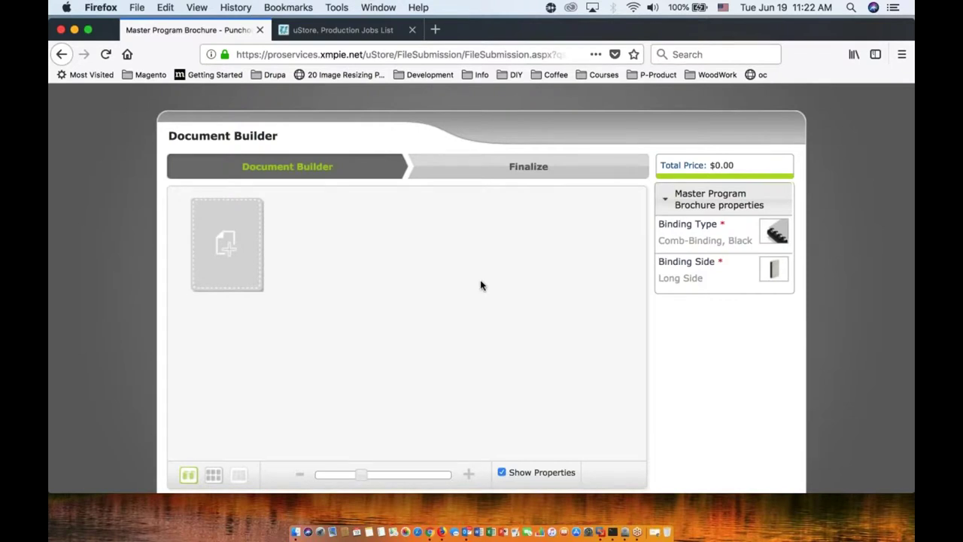
Step: Add the Master Program Cover template from Catalog > Cover as page 1, priced $5.00
scroll(482, 285, down, 1)
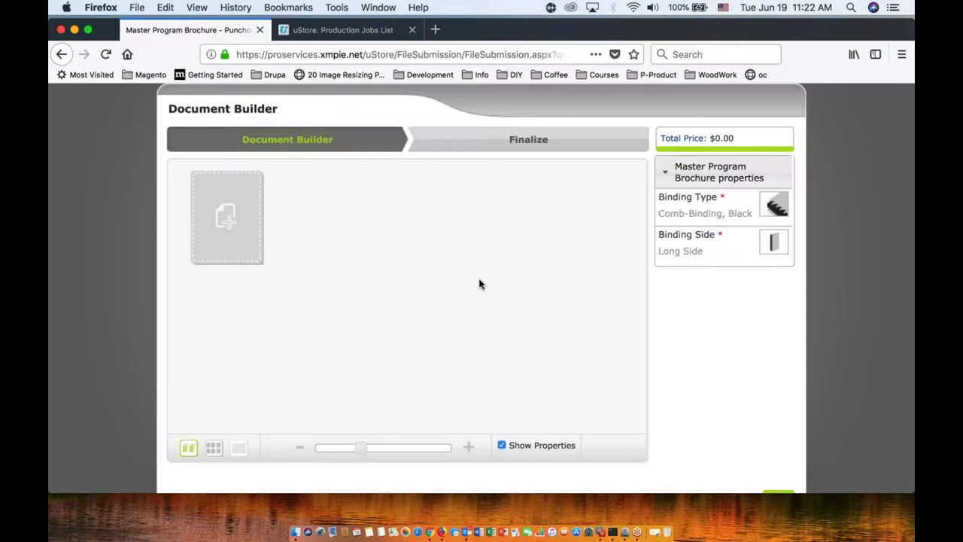
click(239, 227)
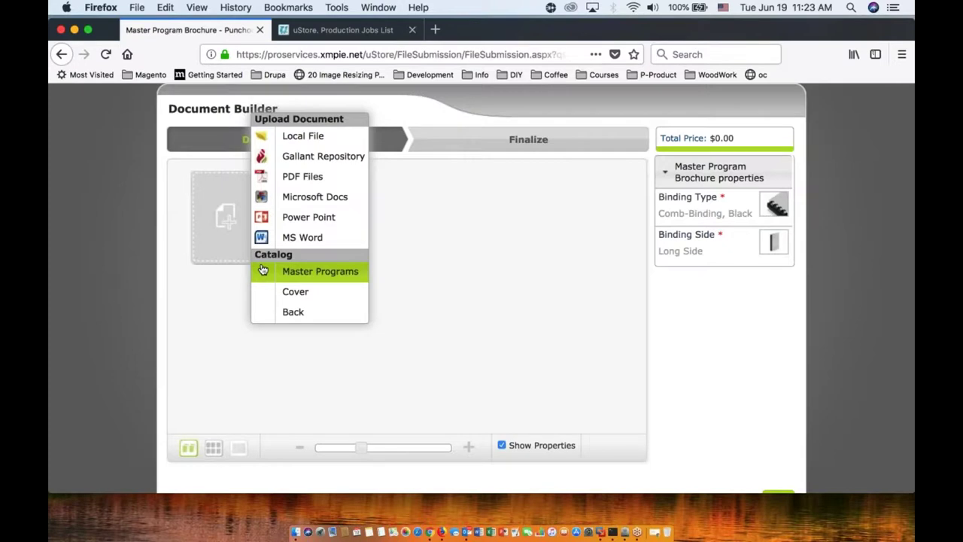
click(275, 291)
click(283, 191)
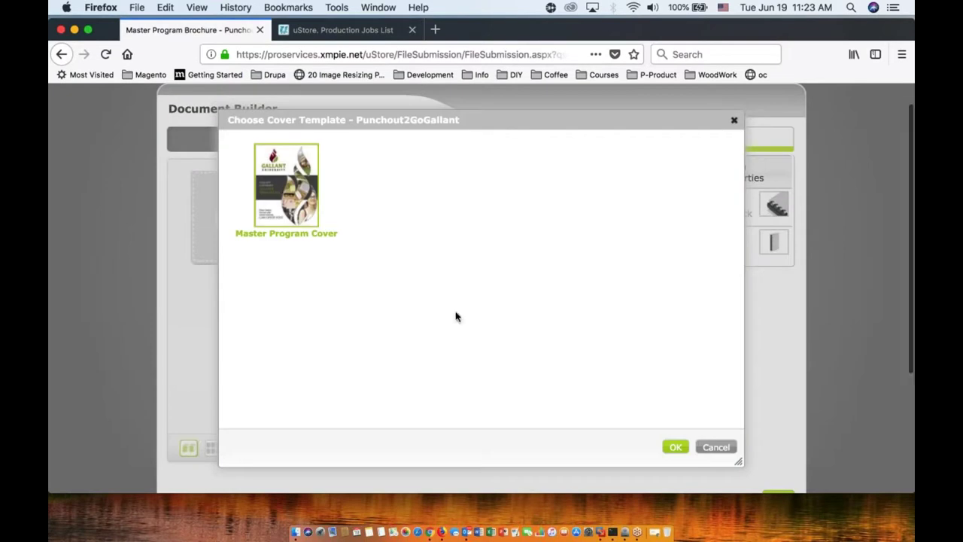
click(675, 446)
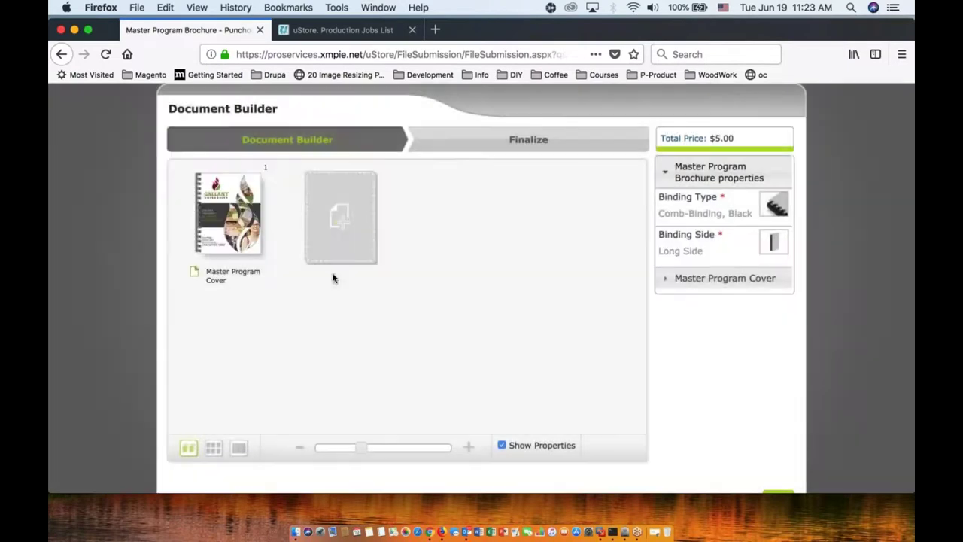
mouse_move(228, 218)
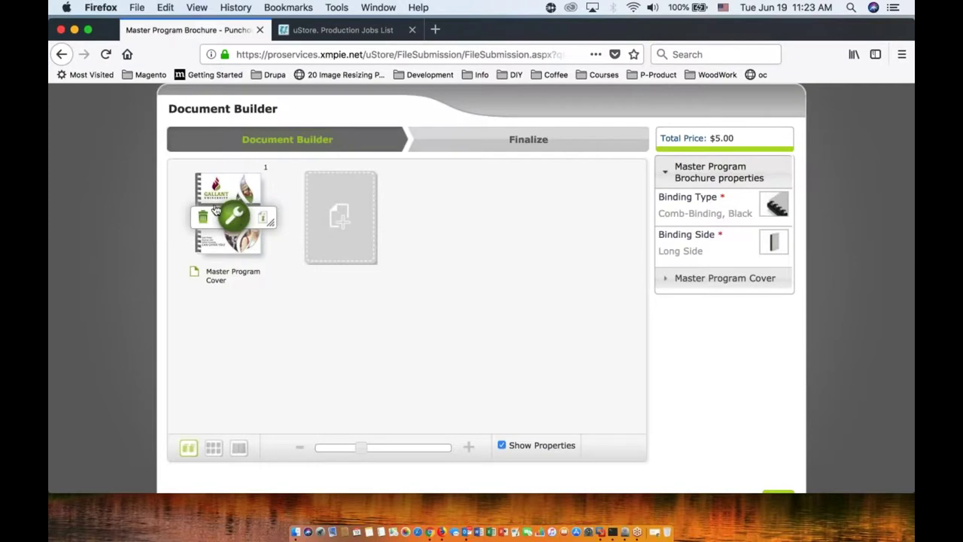
Step: Replace the cover's placeholder first and last name with the author's own name and apply
click(230, 217)
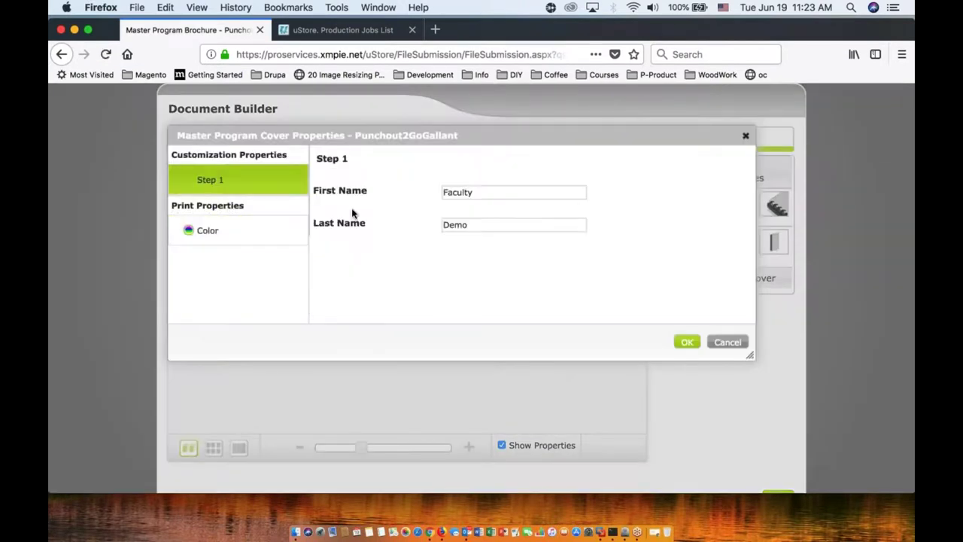
double_click(452, 191)
text(Igor)
click(455, 207)
double_click(454, 225)
text(Vor)
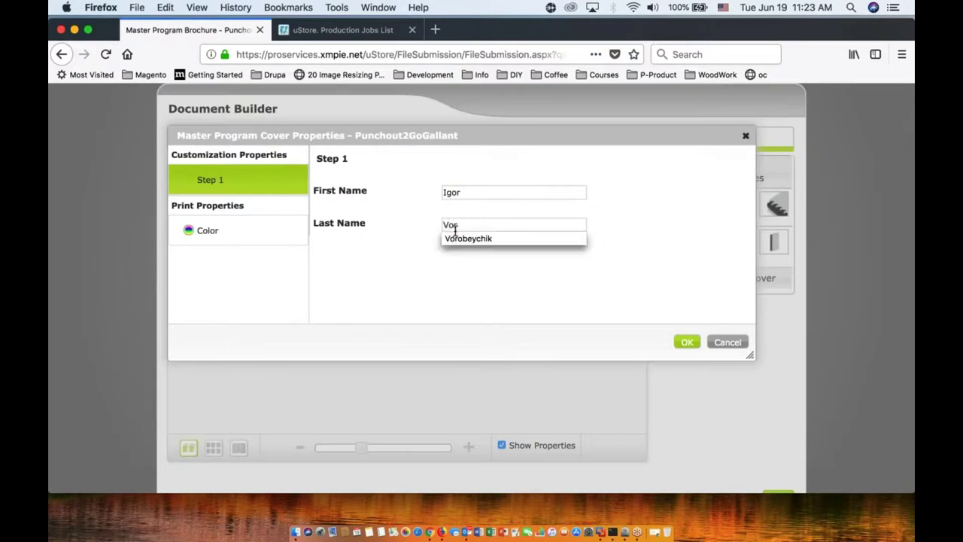
click(468, 239)
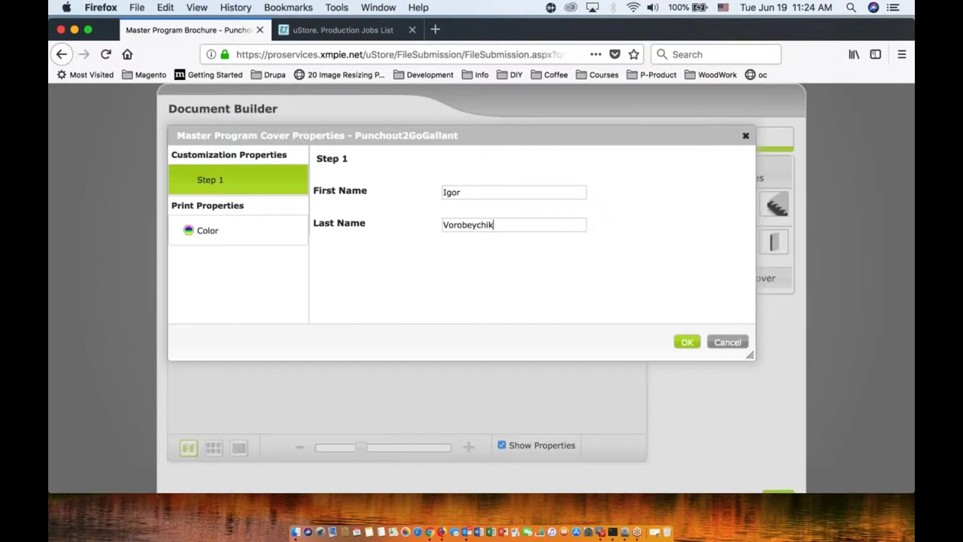
click(686, 342)
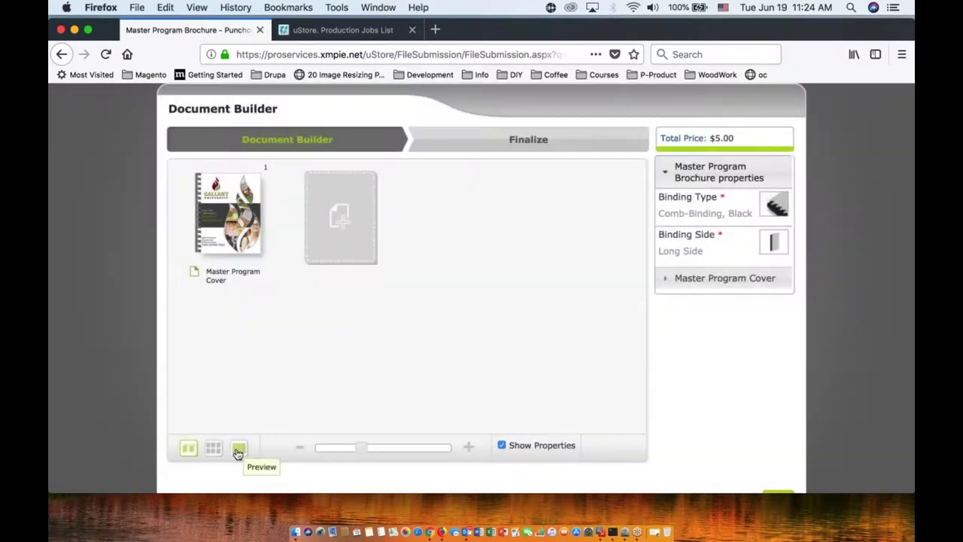
Step: Browse the Gallant Repository and Microsoft Docs sources, then return to the add-page options
click(345, 222)
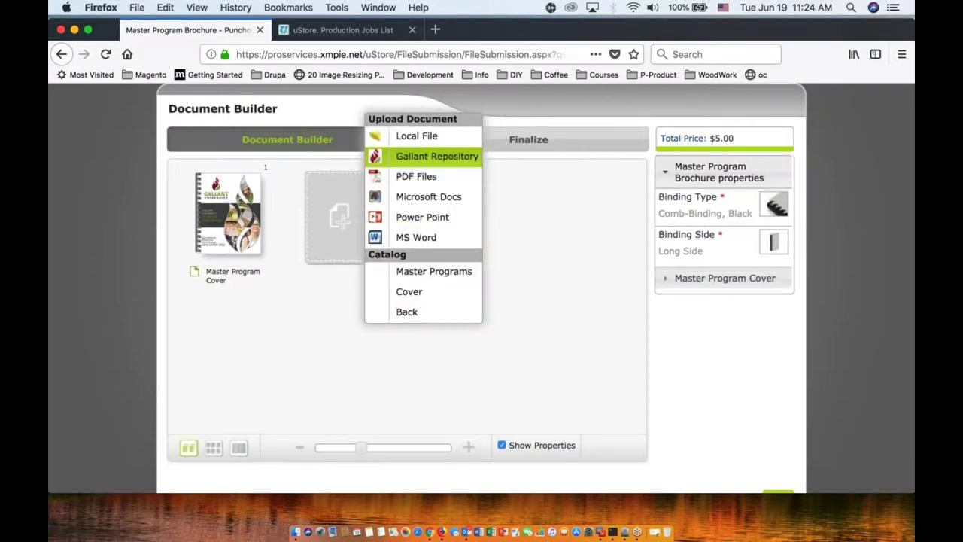
click(436, 155)
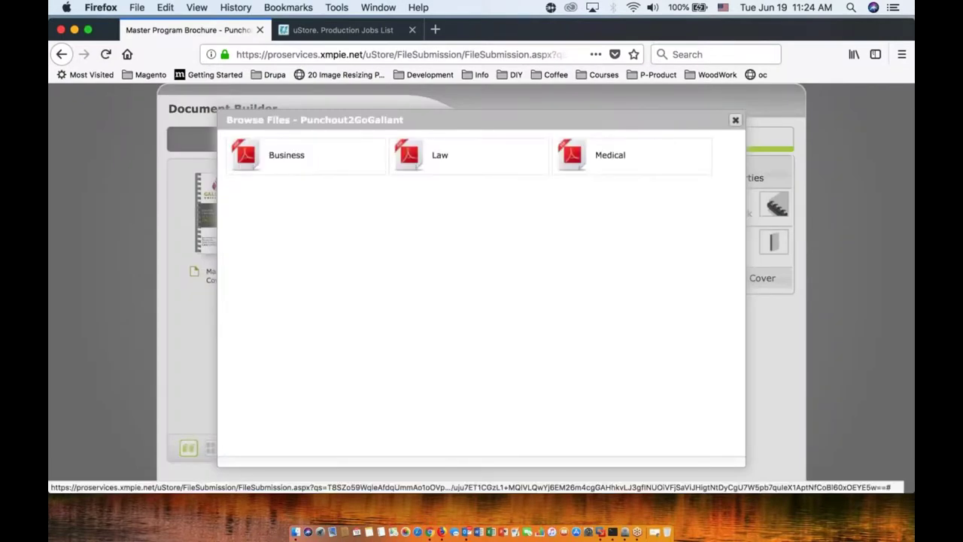
click(734, 120)
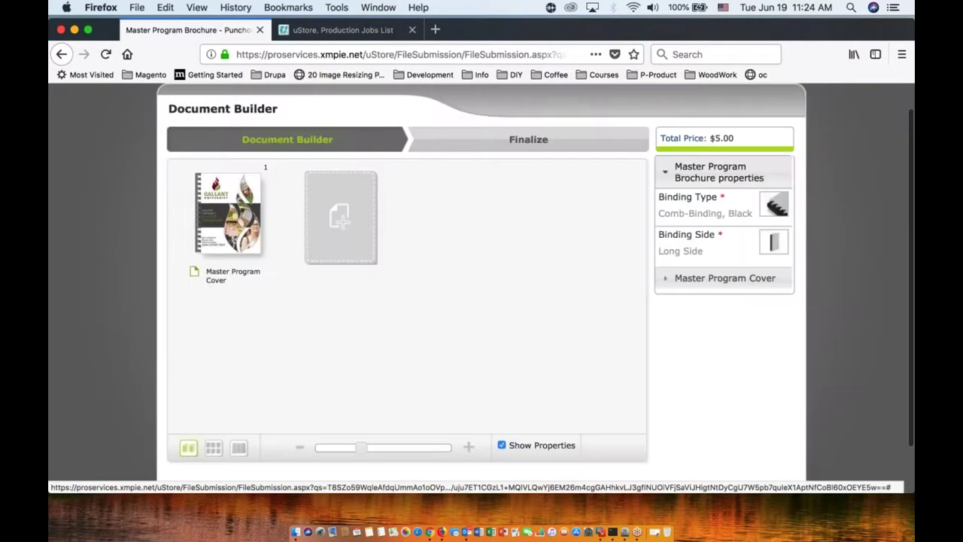
click(347, 228)
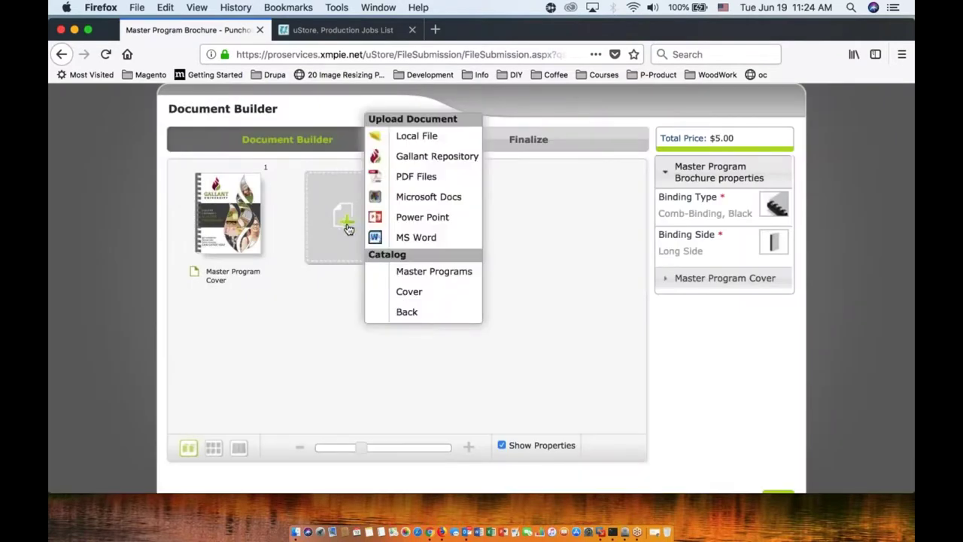
click(391, 204)
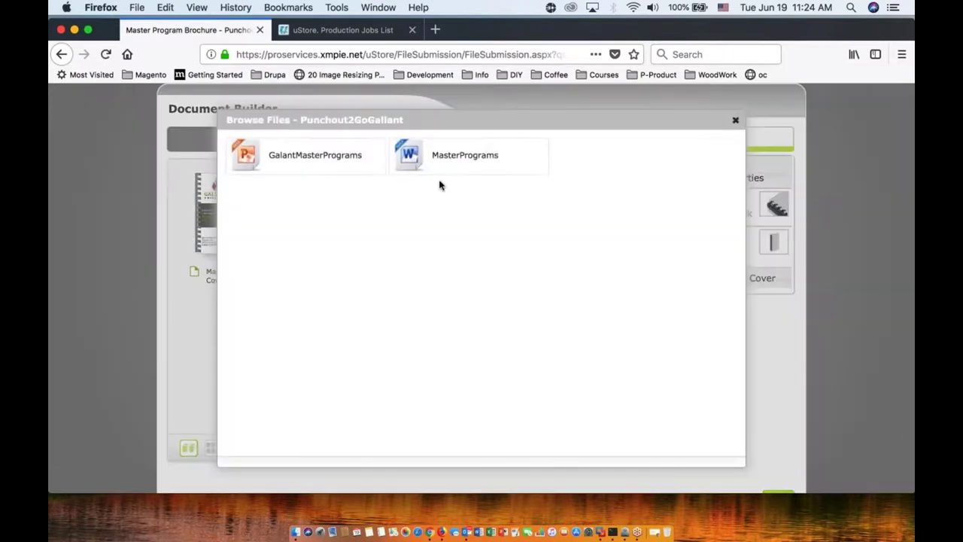
click(733, 123)
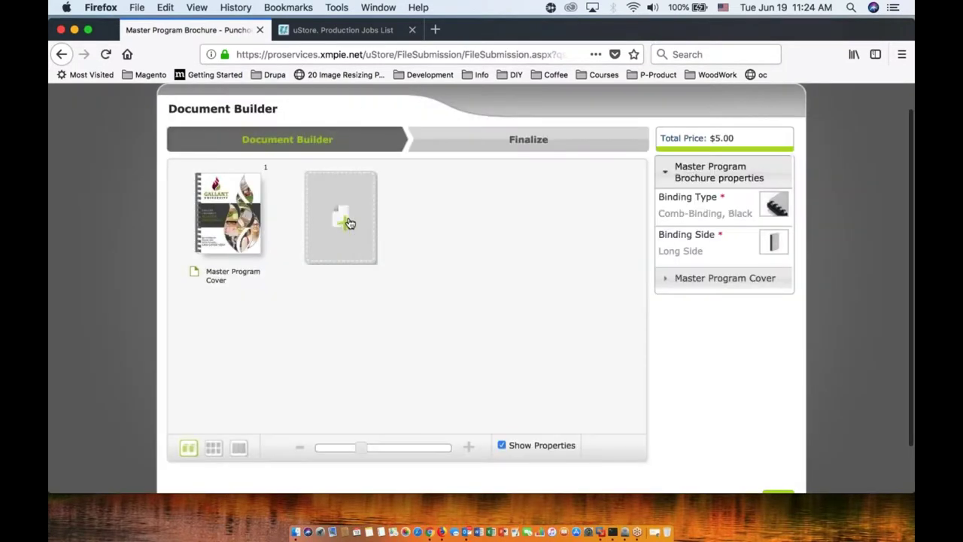
click(347, 221)
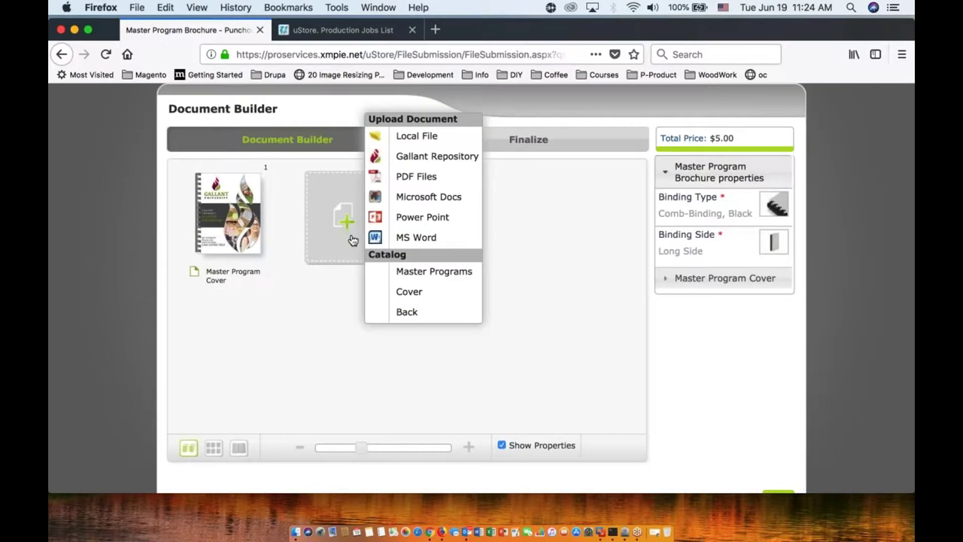
Step: Insert the Law School, Business School and Medical School Master Programs templates after the cover
click(406, 276)
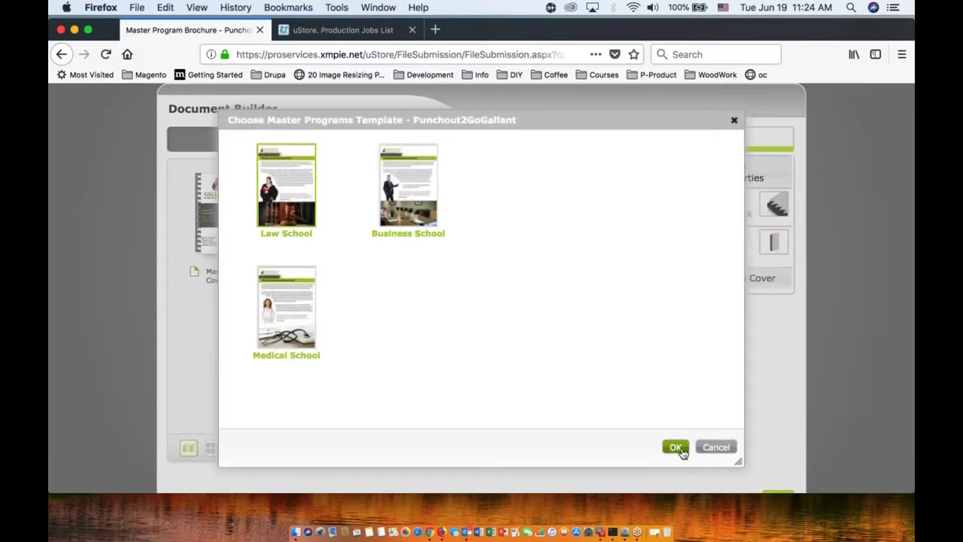
click(674, 447)
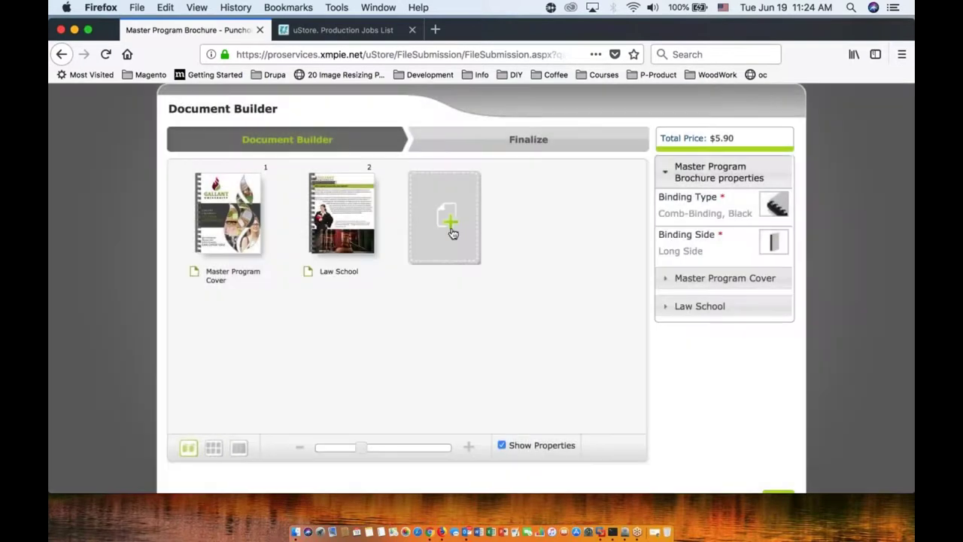
click(451, 232)
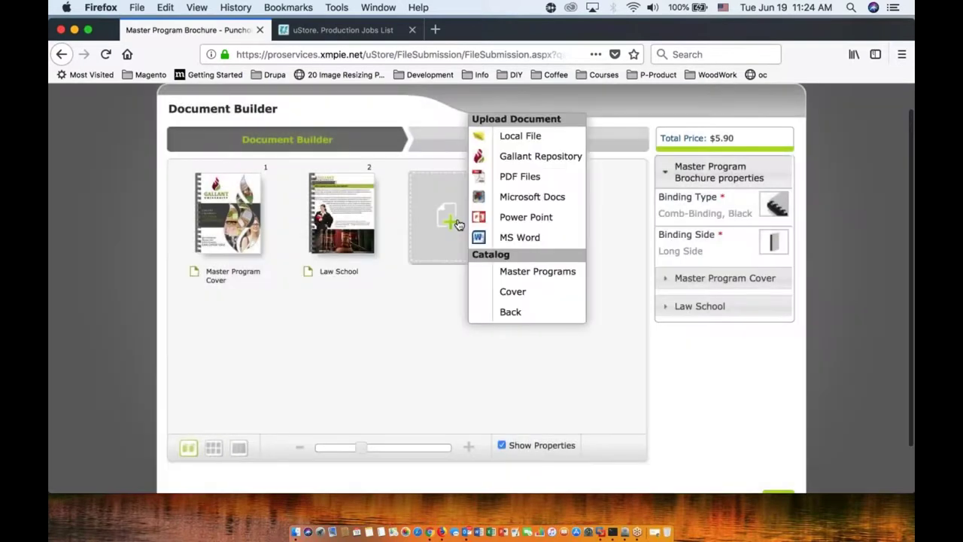
click(493, 274)
click(407, 196)
click(676, 446)
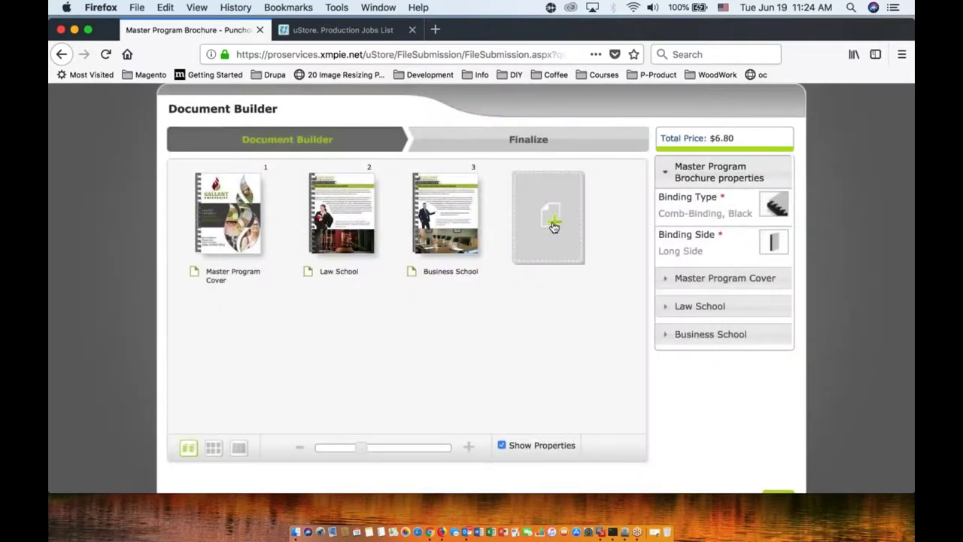
click(554, 226)
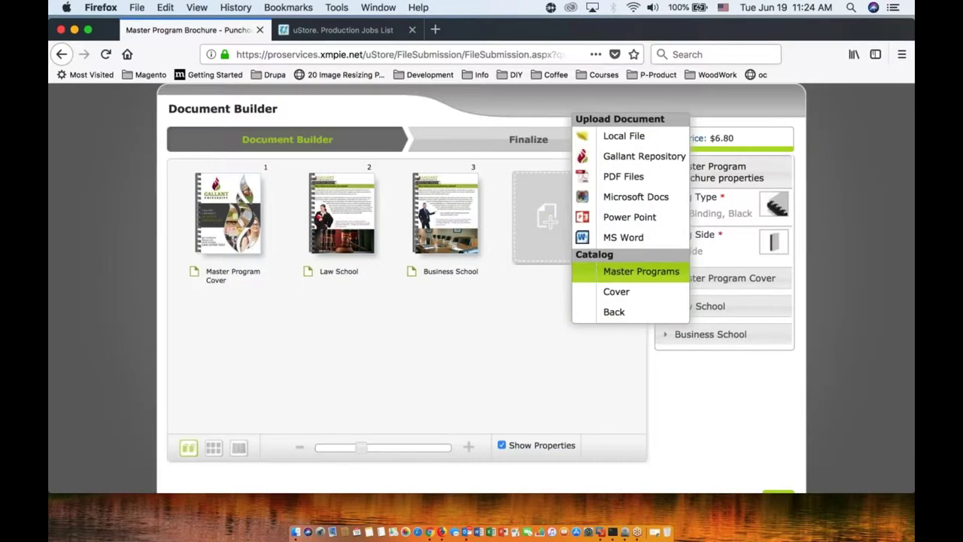
click(641, 271)
click(286, 309)
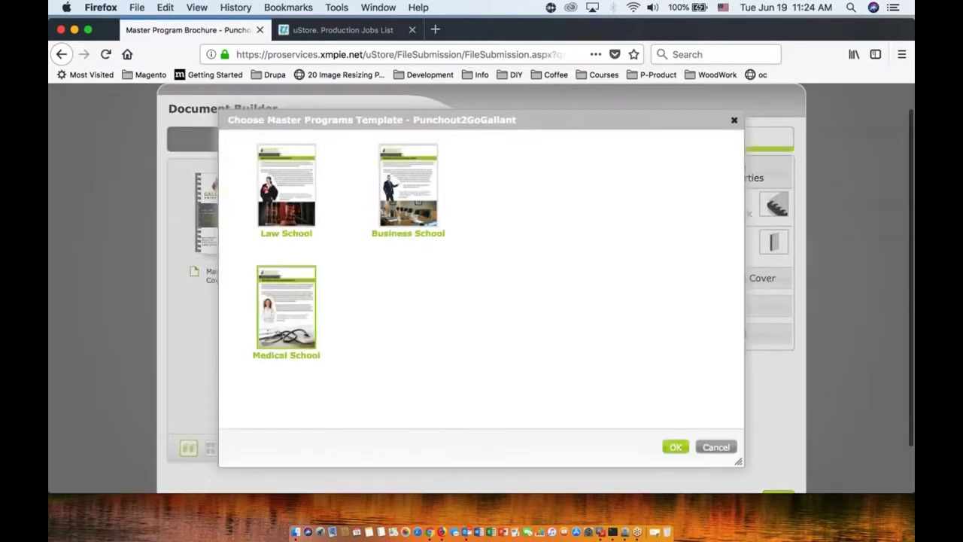
click(674, 447)
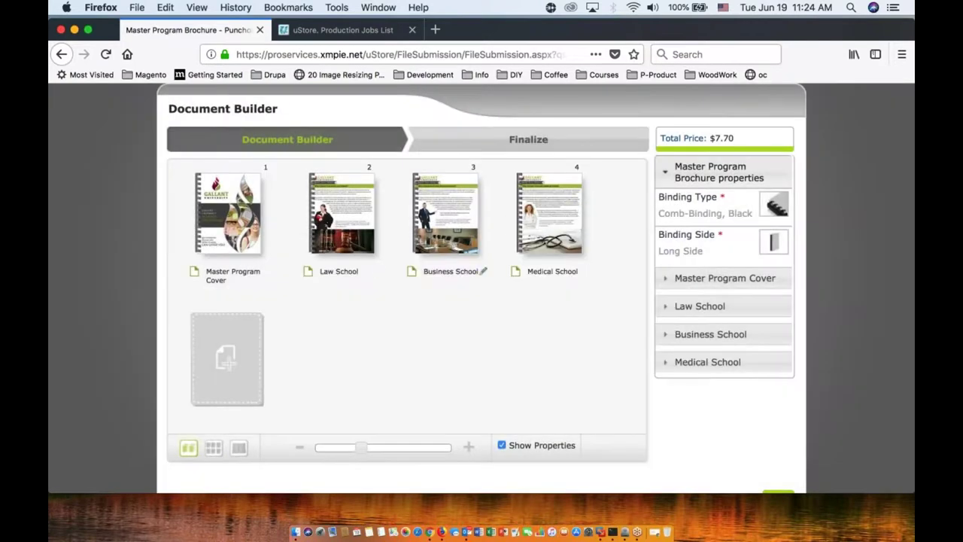
click(233, 364)
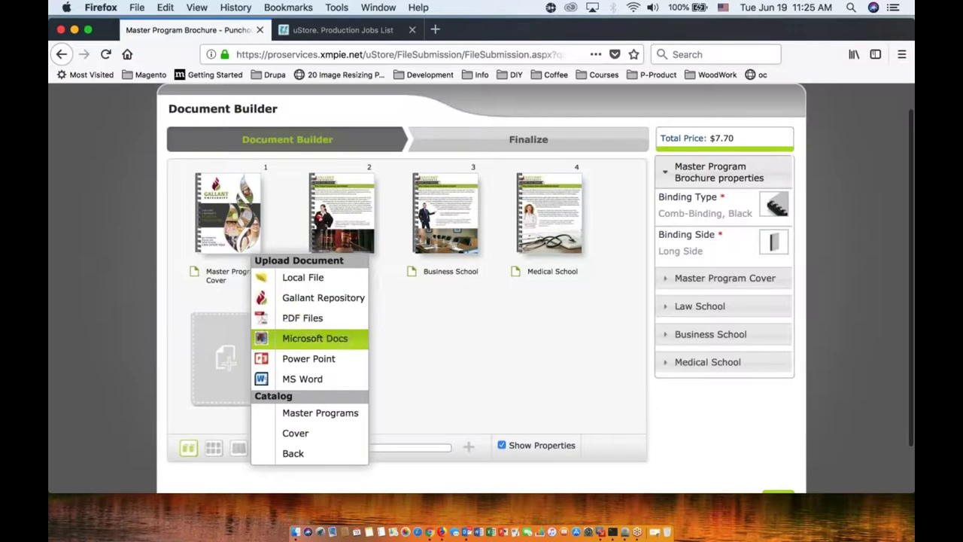
Step: Insert the MasterPrograms Word document as pages 5–7, fitted to A4 paper
click(309, 378)
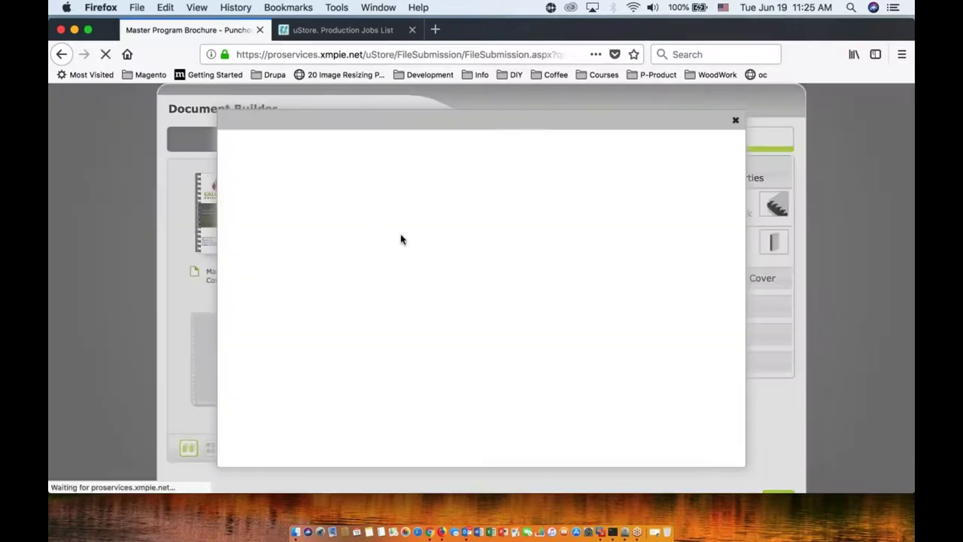
click(313, 153)
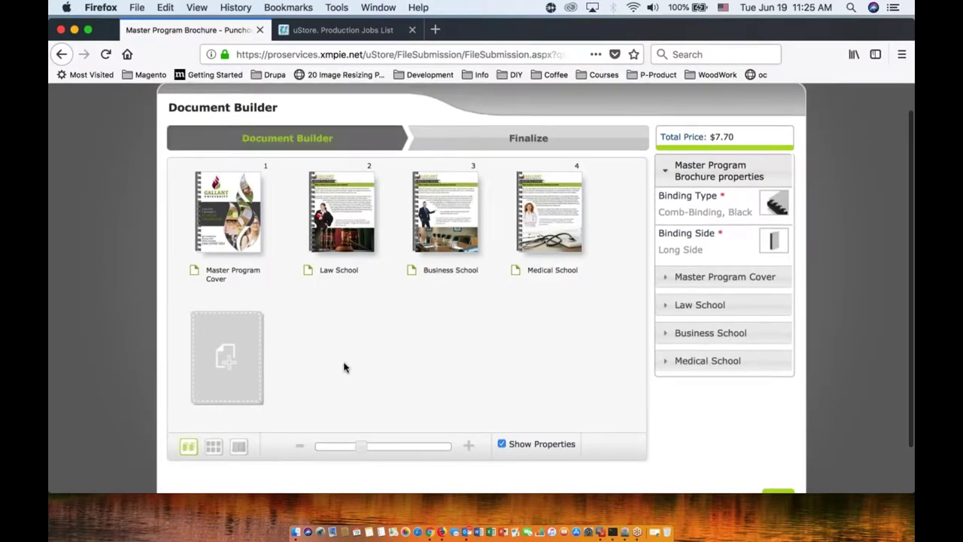
scroll(344, 367, down, 1)
click(225, 324)
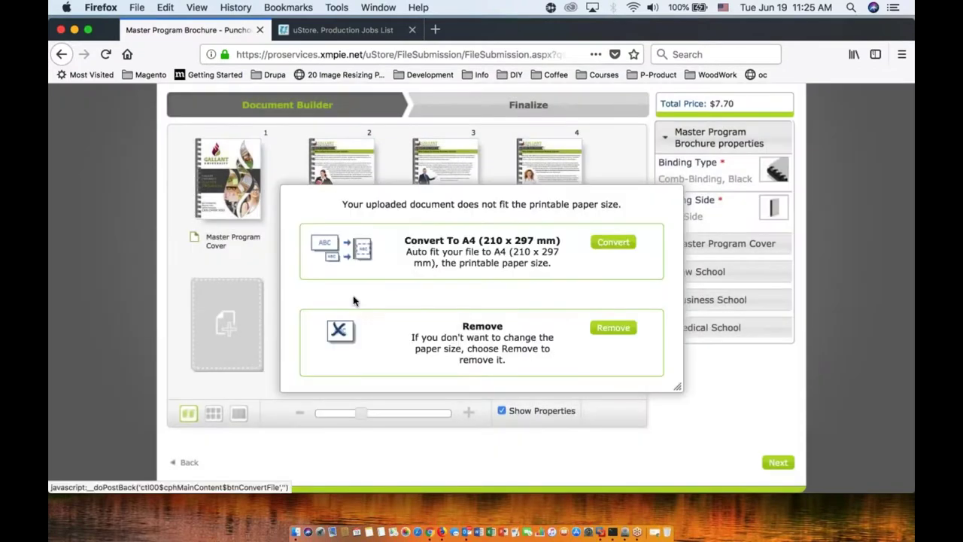
click(613, 244)
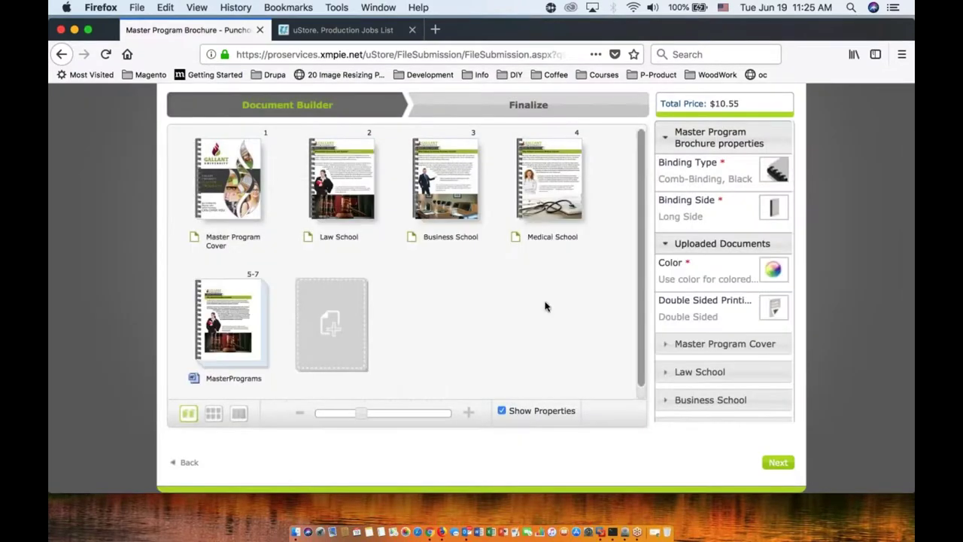
Step: Add the Back 2 back cover template as page 8, raising the total to $12.55
click(335, 331)
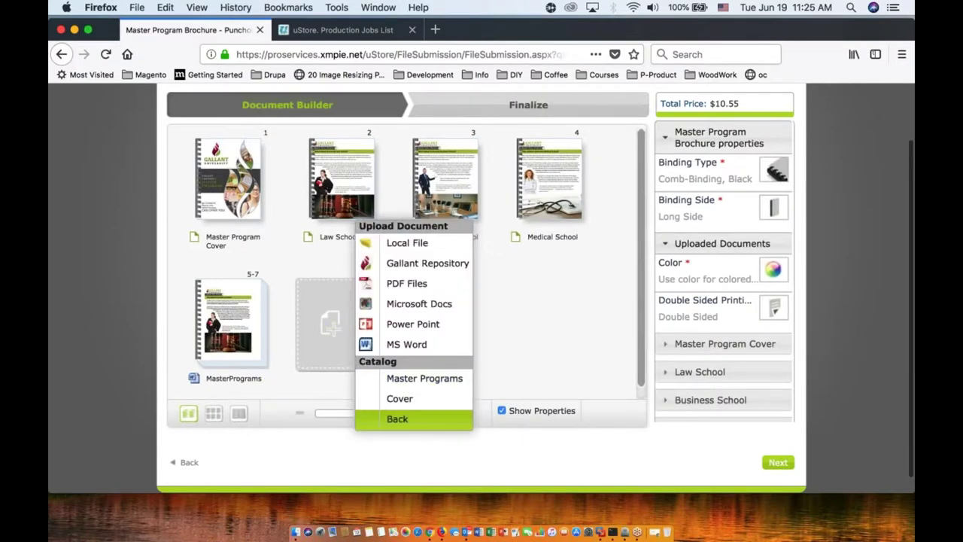
click(397, 419)
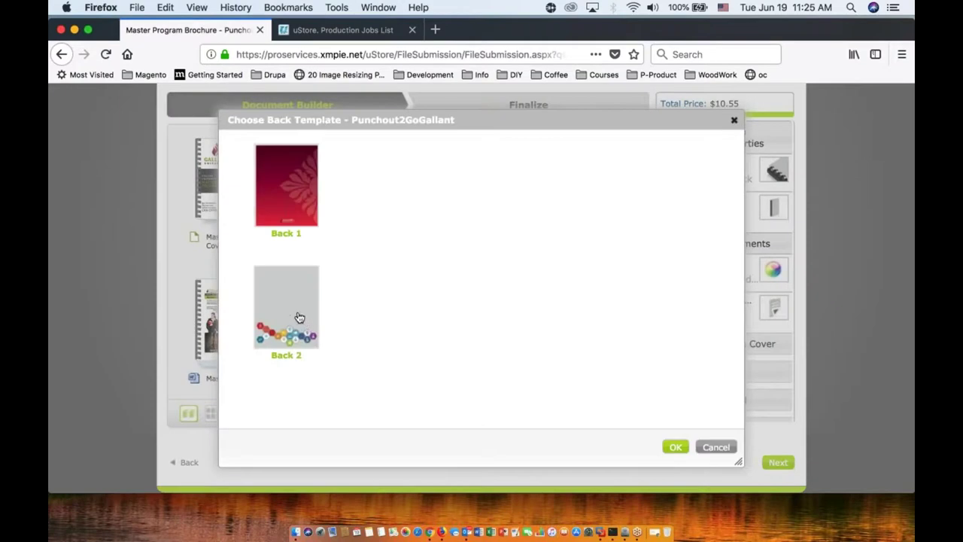
click(294, 301)
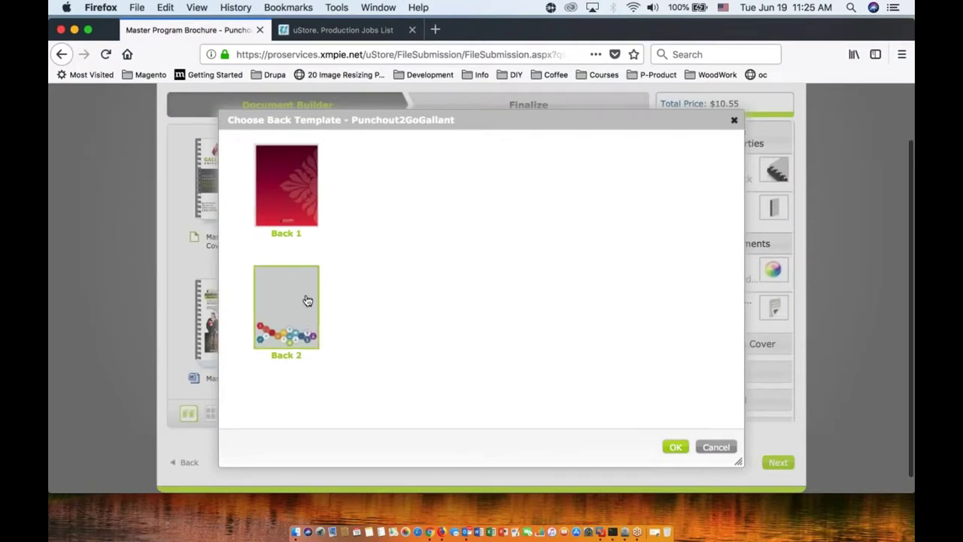
key(Return)
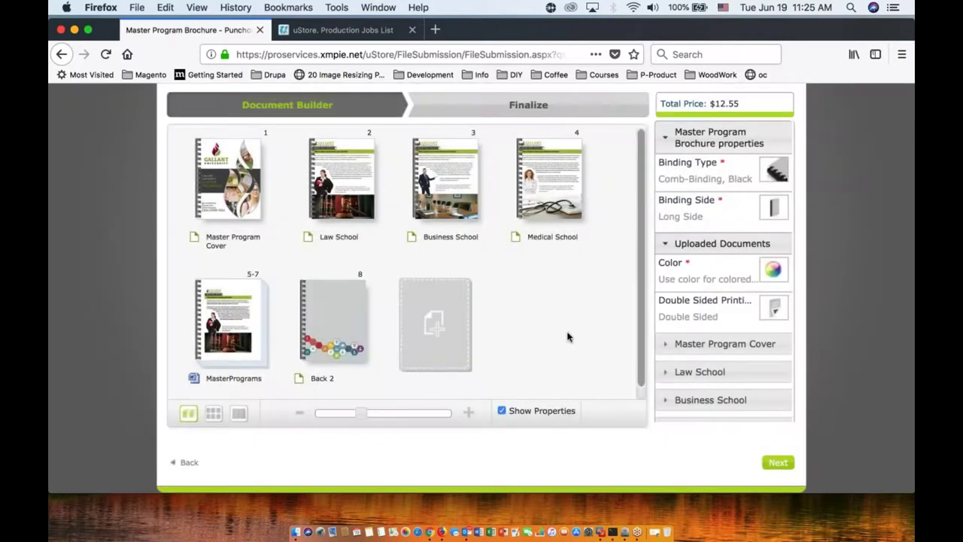
mouse_move(556, 184)
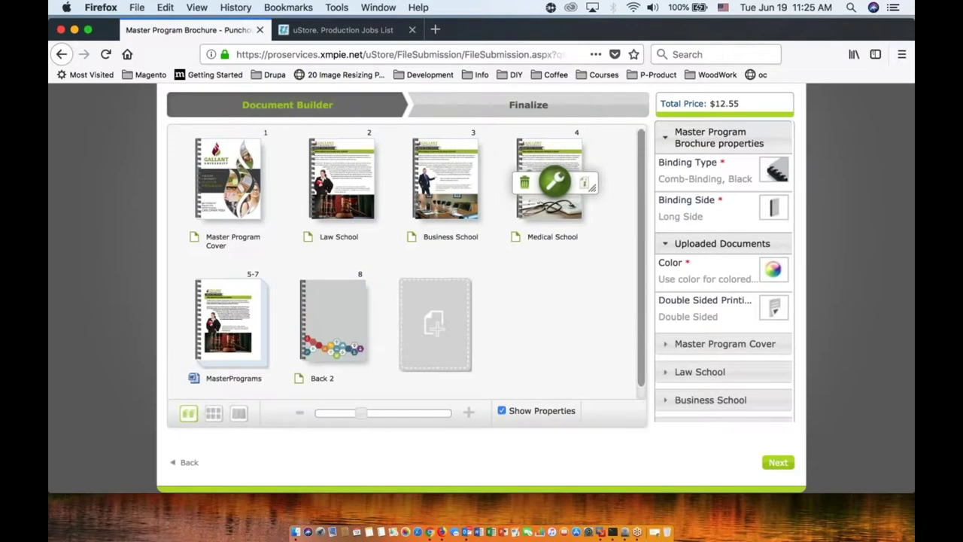
Step: Set the brochure binding to red spiral
scroll(557, 183, up, 1)
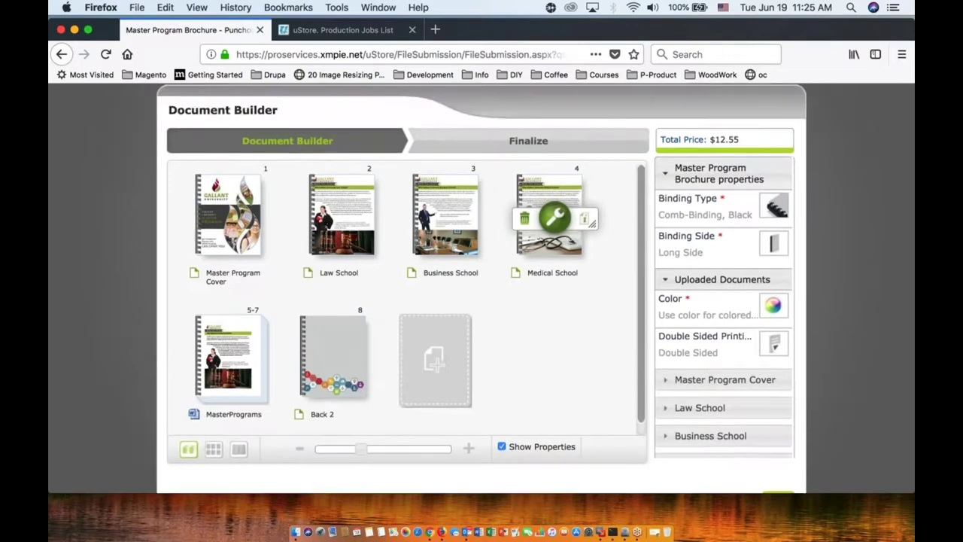
click(687, 198)
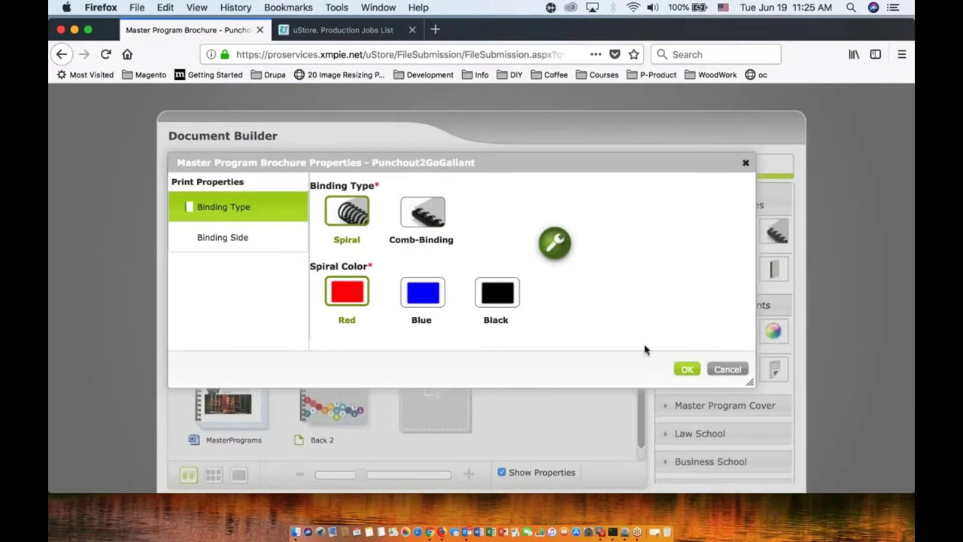
click(686, 368)
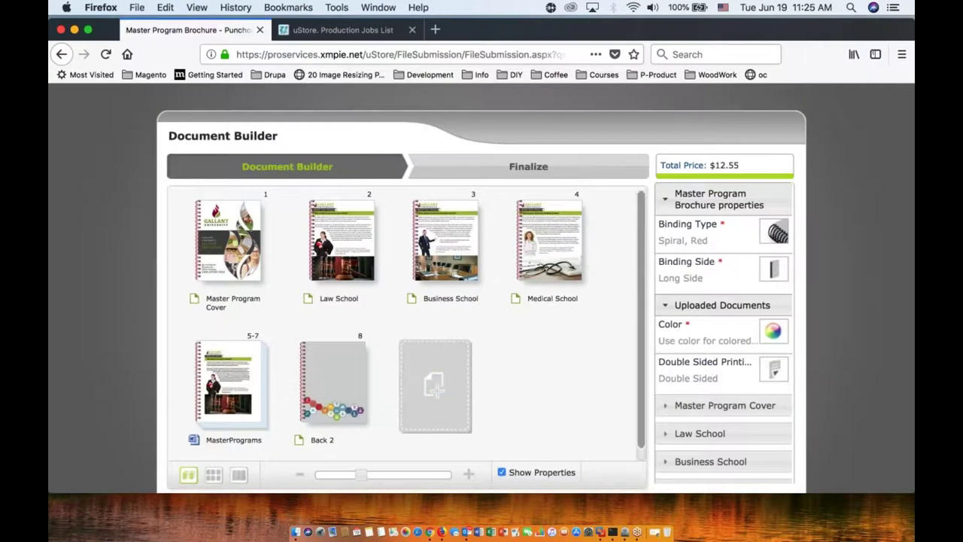
Step: Force black and white printing on the MasterPrograms pages, lowering the total to $12.40
scroll(278, 355, down, 1)
click(234, 359)
click(686, 342)
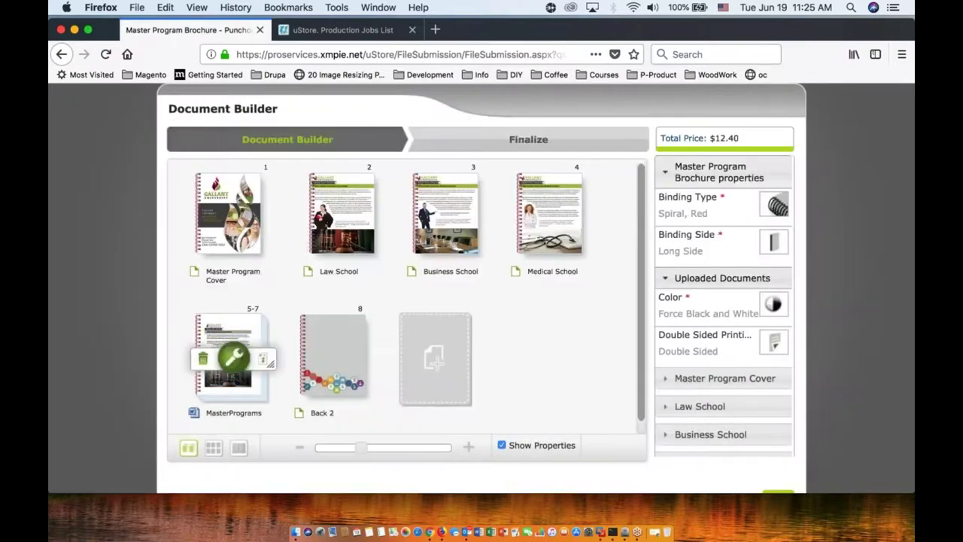
Step: In the thumbnail grid, drag Business School ahead of Law School to make it page 2
click(213, 448)
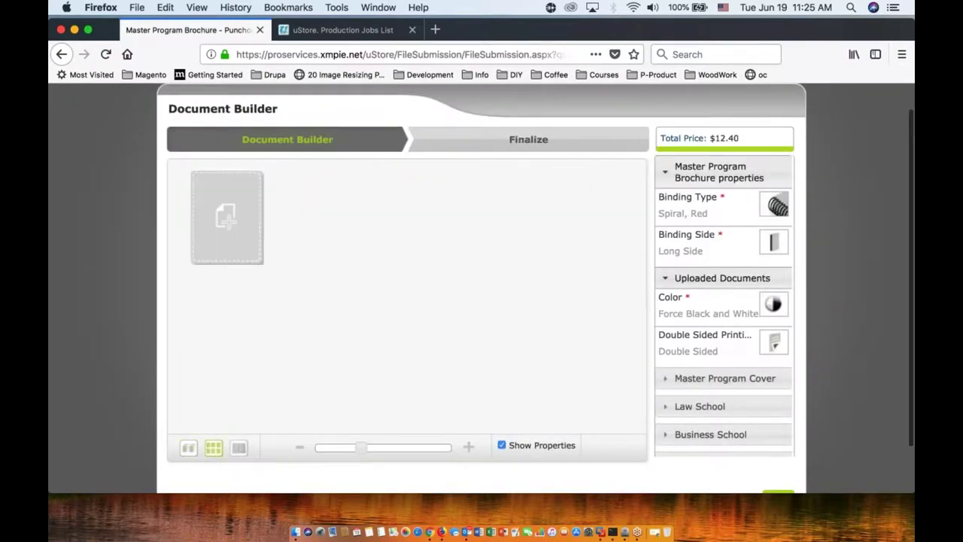
mouse_move(423, 247)
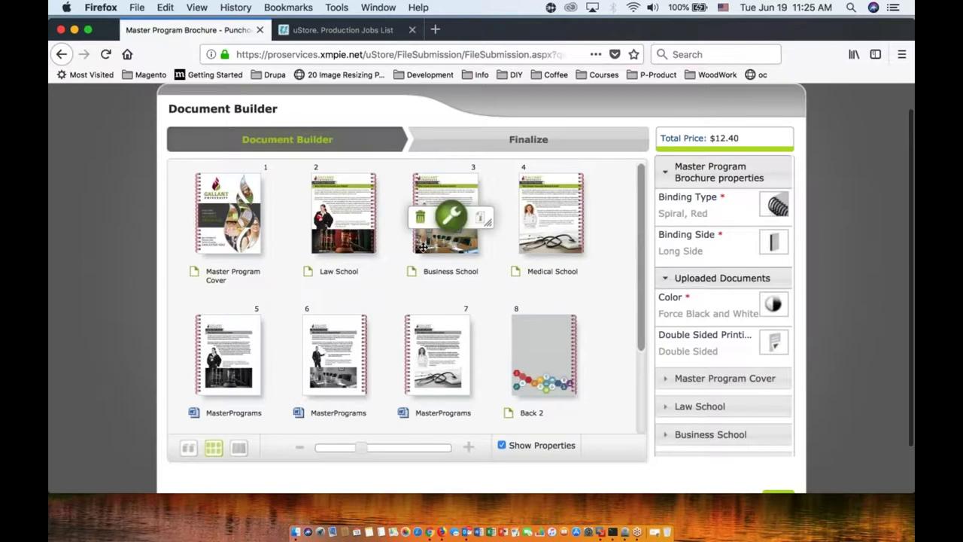
drag(433, 199, 342, 214)
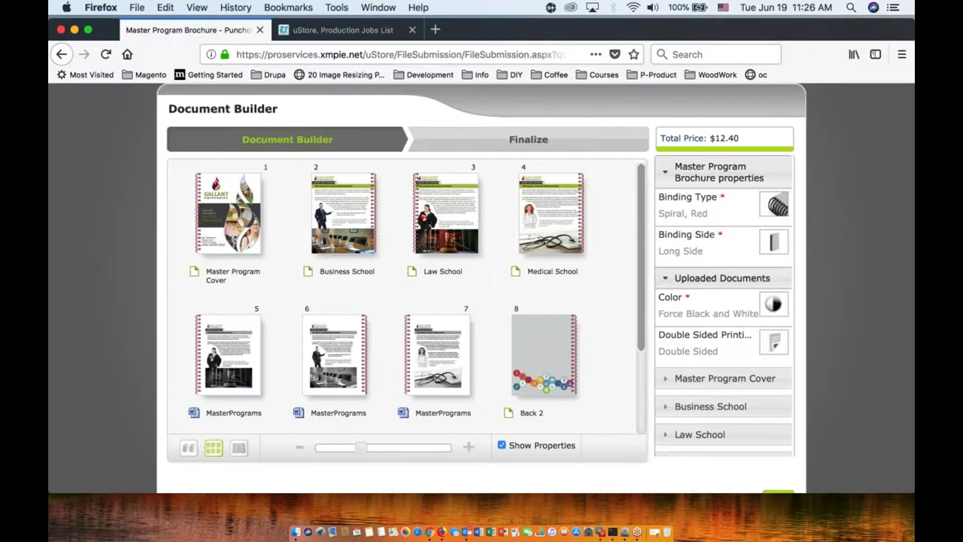
scroll(806, 325, down, 2)
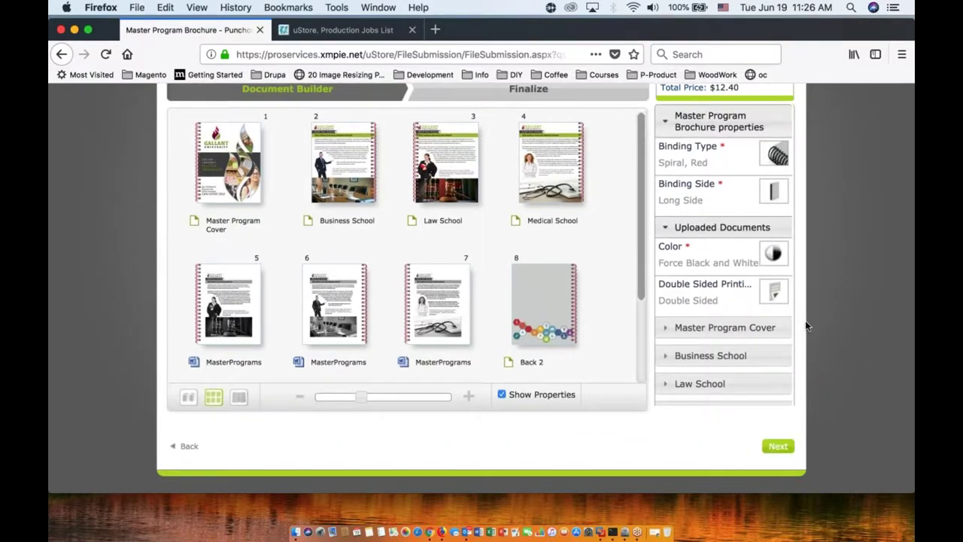
scroll(534, 286, up, 2)
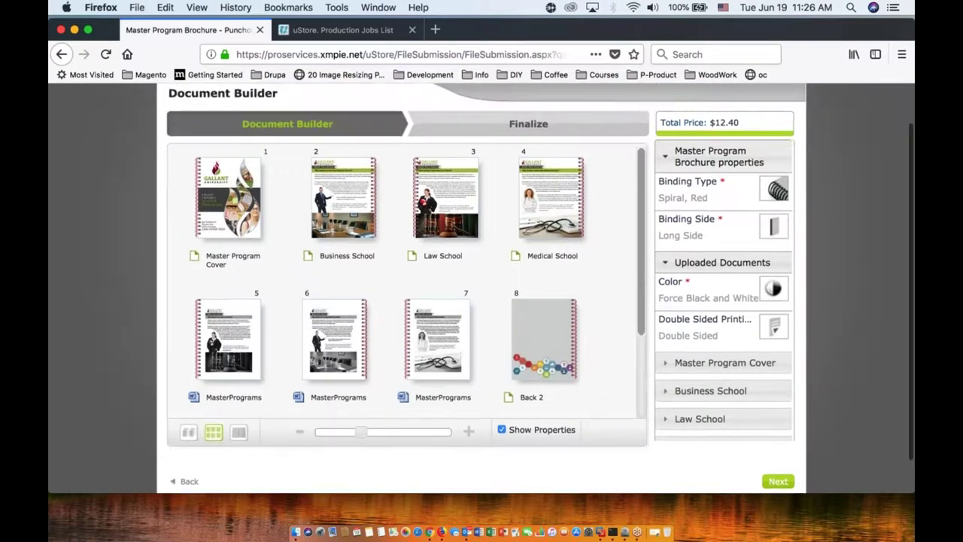
Step: Continue to Finalize Your Order and review the 5-page PDF proof at $12.40
click(778, 481)
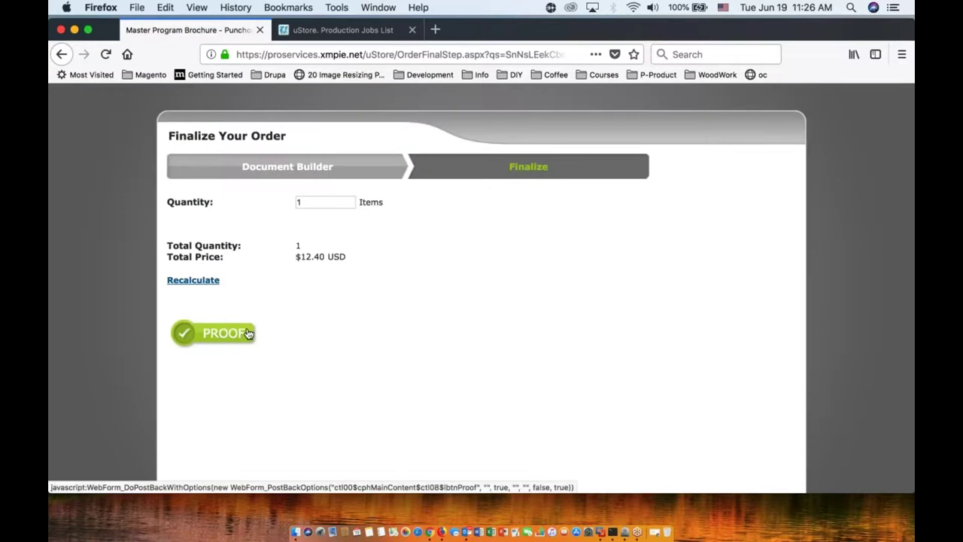
click(223, 333)
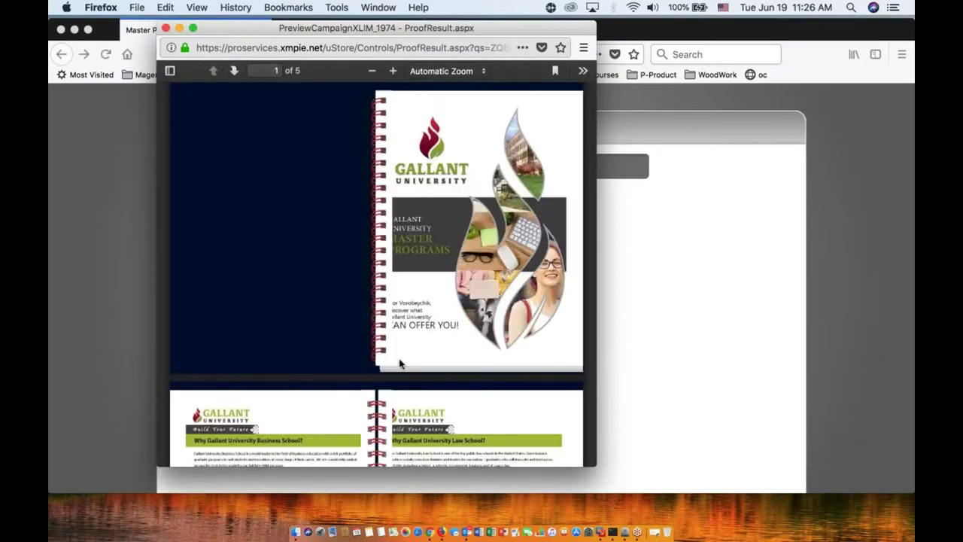
scroll(398, 363, down, 10)
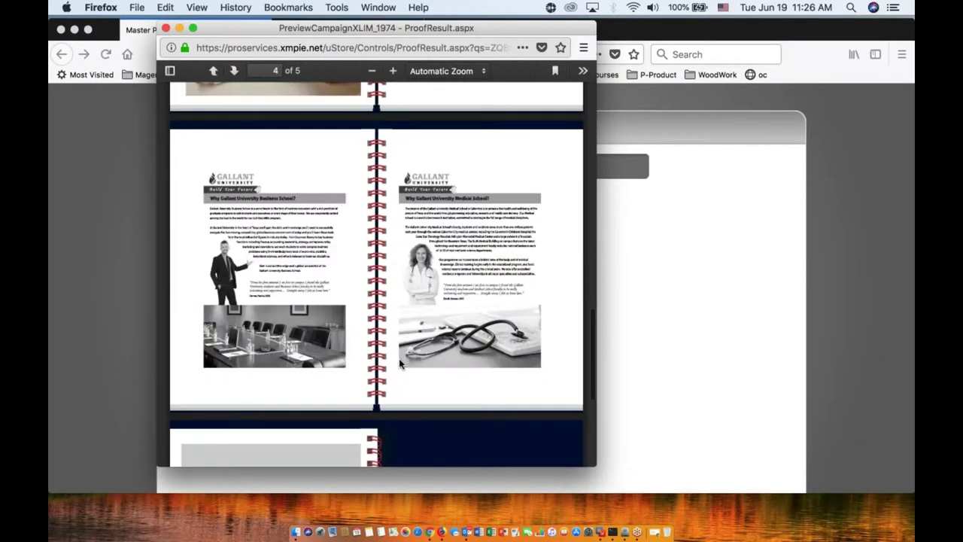
scroll(398, 363, down, 5)
Step: Close the proof, add the brochure to the cart at $12.40, and continue shopping
scroll(398, 364, up, 3)
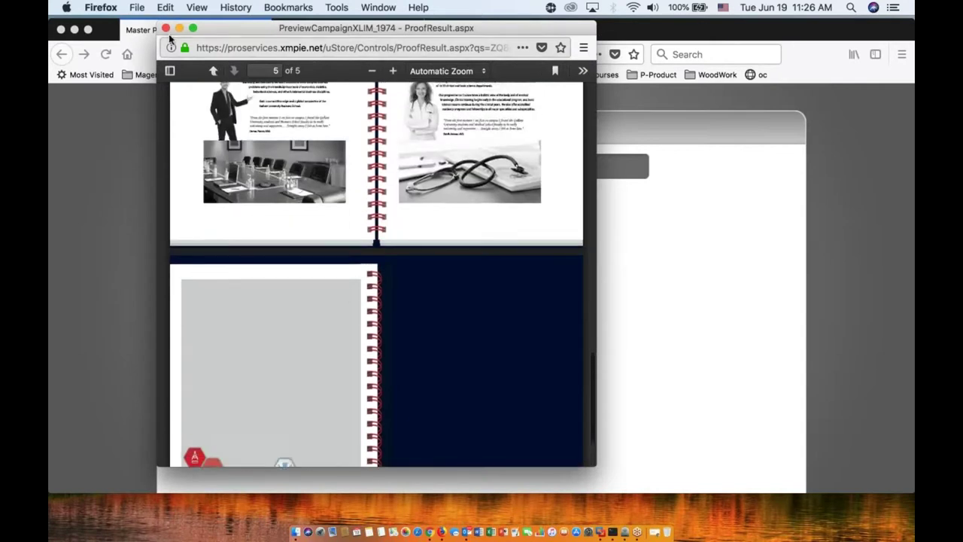
click(167, 30)
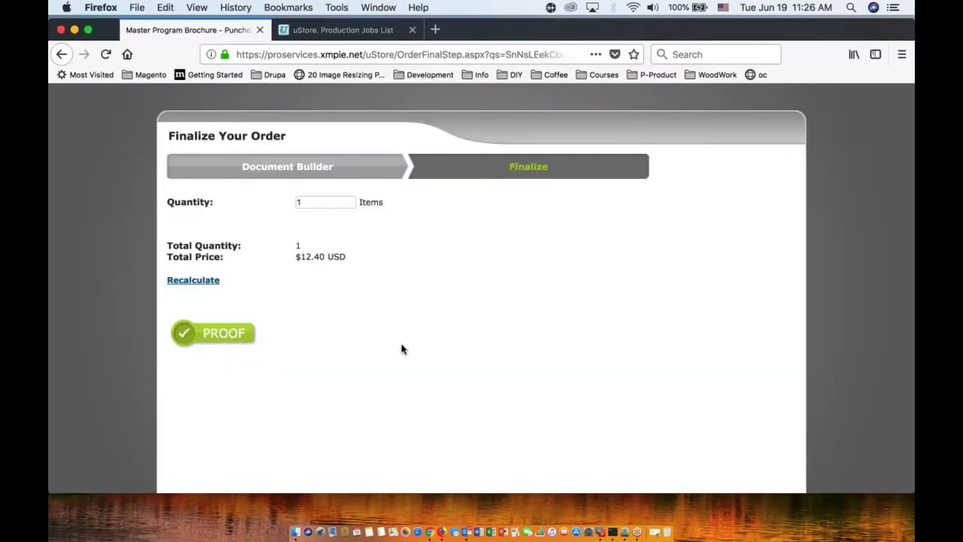
scroll(519, 373, down, 2)
click(774, 449)
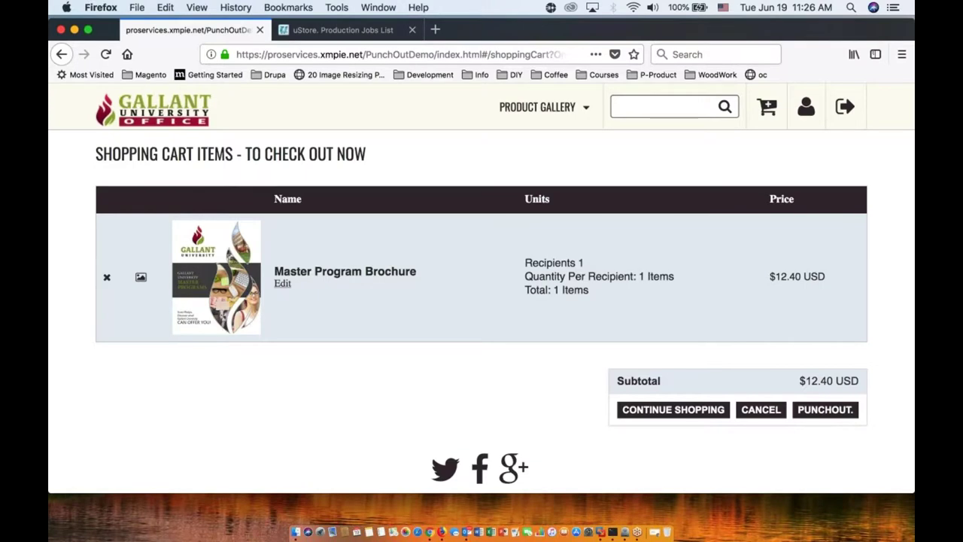
click(718, 416)
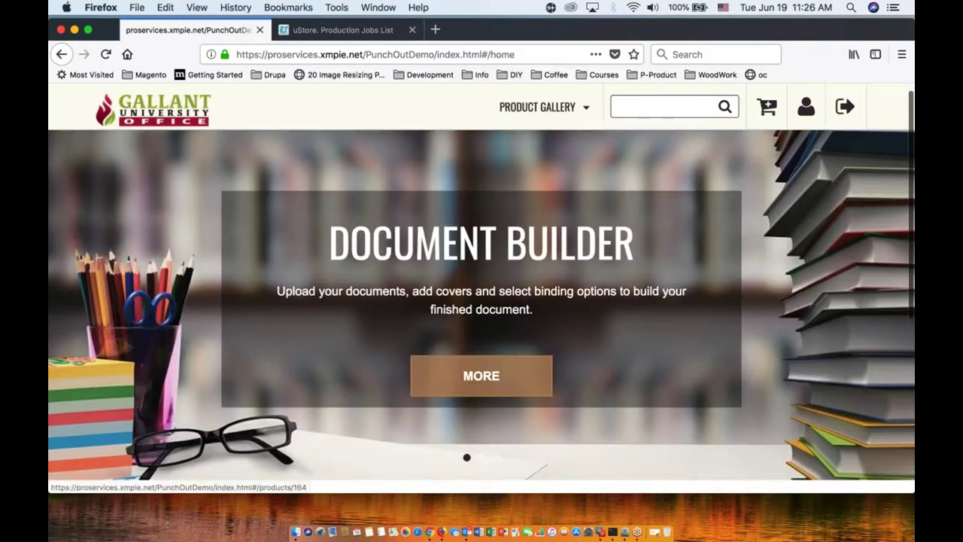
scroll(394, 389, down, 5)
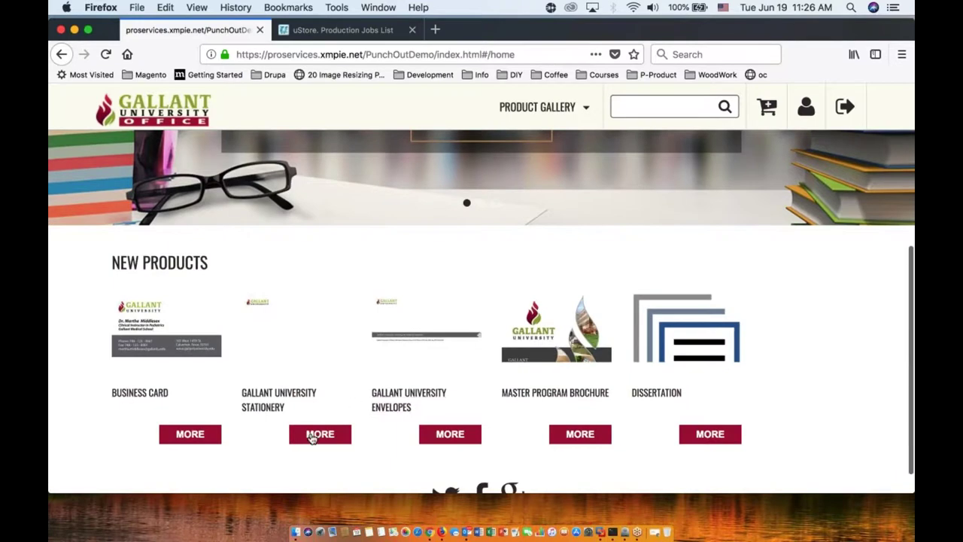
Step: Add 250 Gallant University Stationery letterheads at $55.00 to the cart and check the $67.40 subtotal
click(311, 436)
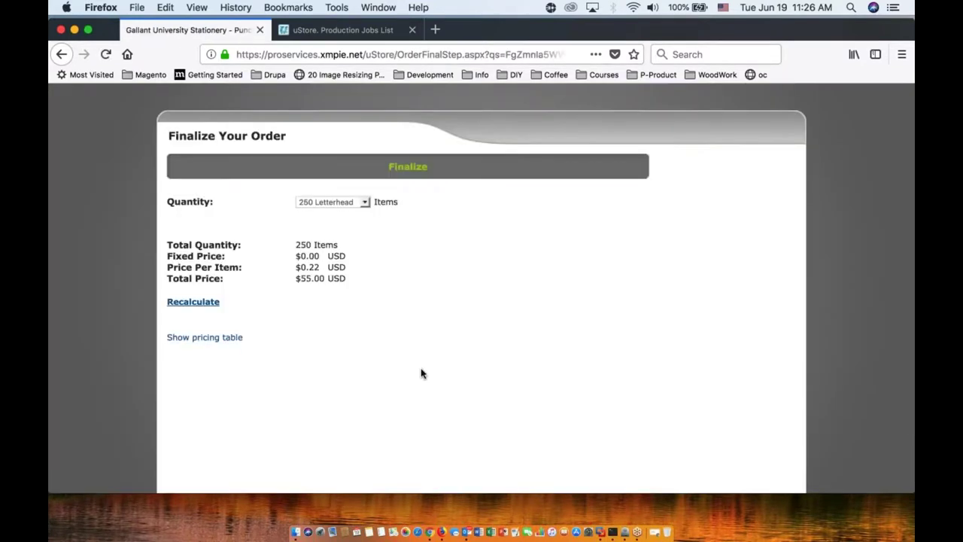
scroll(421, 374, down, 2)
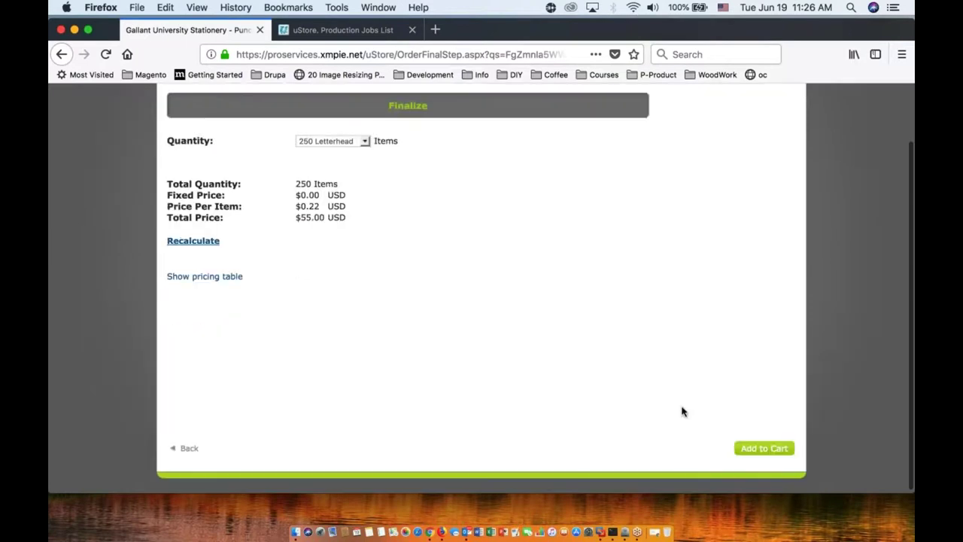
click(763, 448)
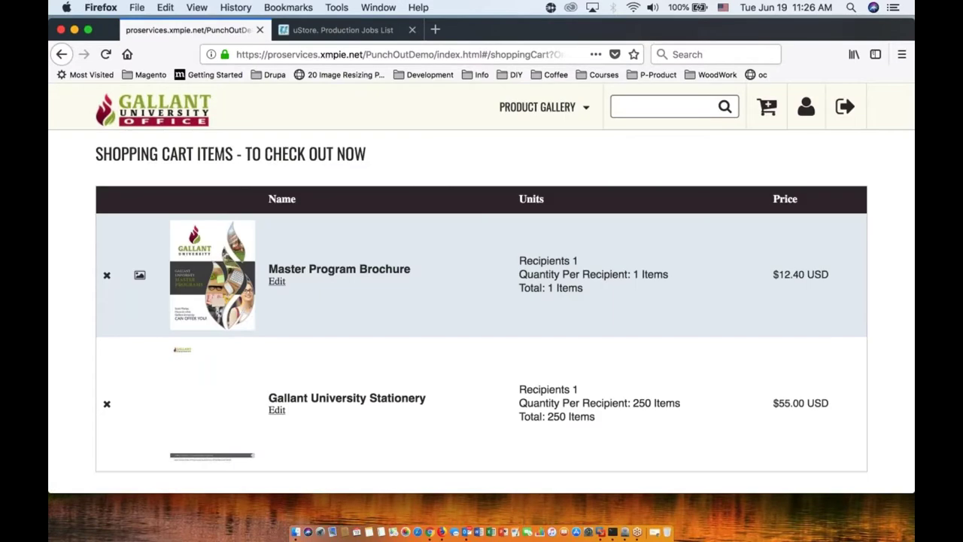
scroll(708, 398, down, 3)
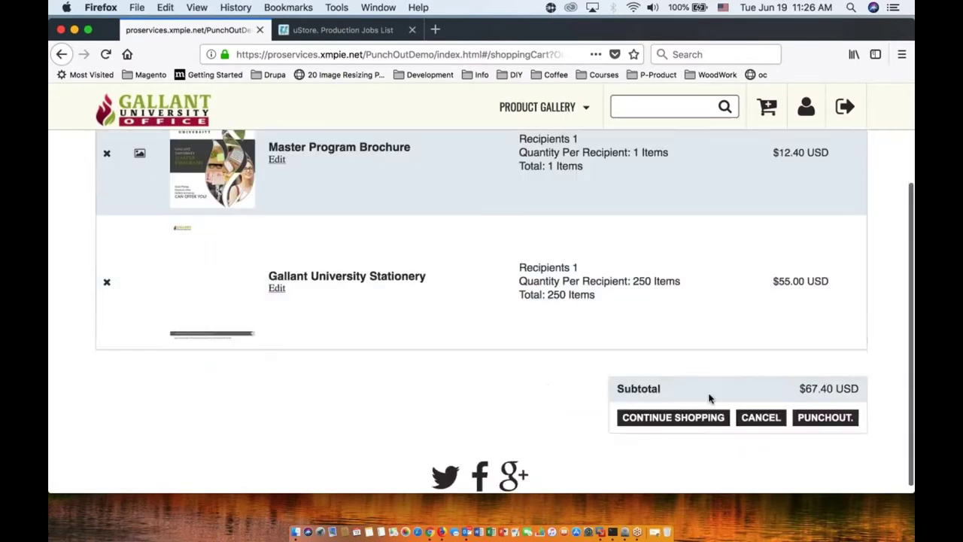
scroll(703, 302, up, 3)
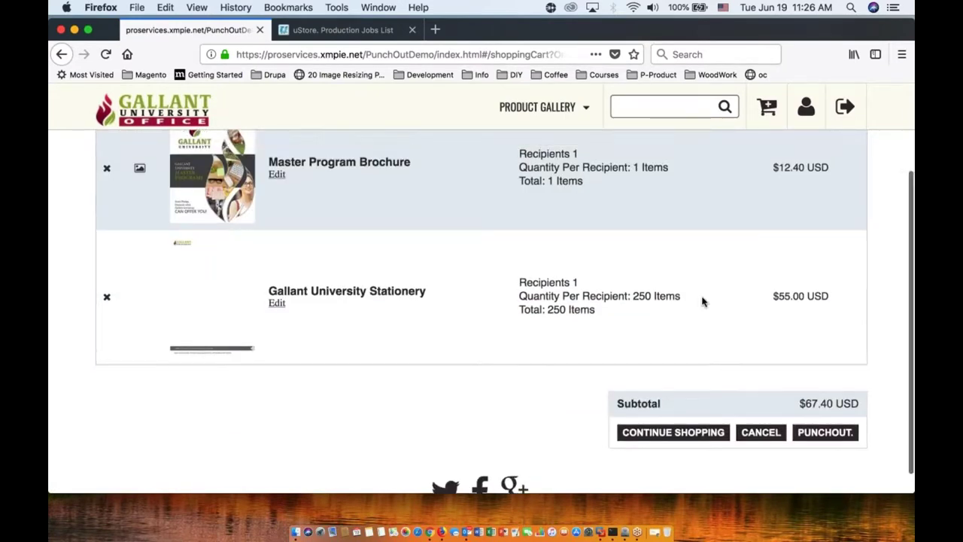
scroll(702, 302, down, 3)
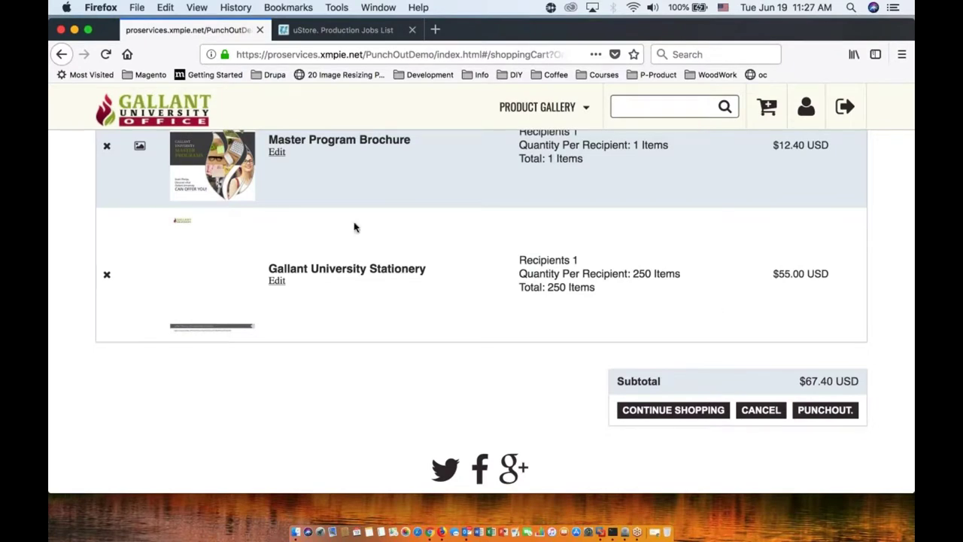
scroll(481, 301, up, 2)
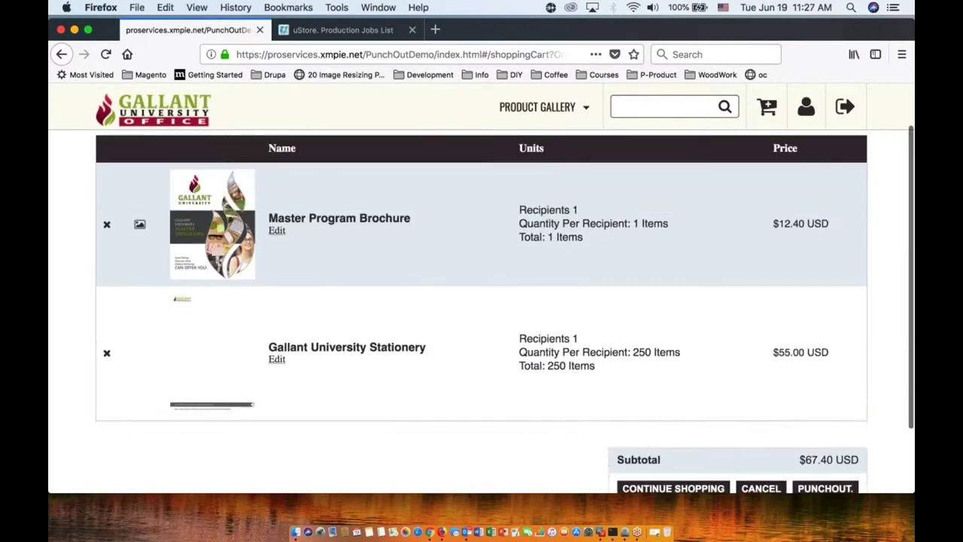
scroll(481, 301, down, 1)
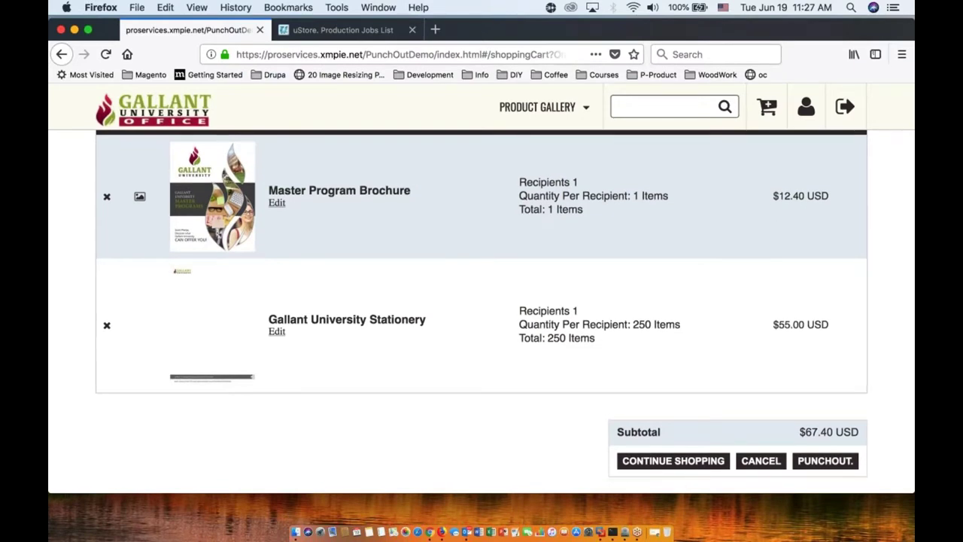
Step: Punch the cart out to Coupa and pick the first saved address as the ship-to address
click(822, 461)
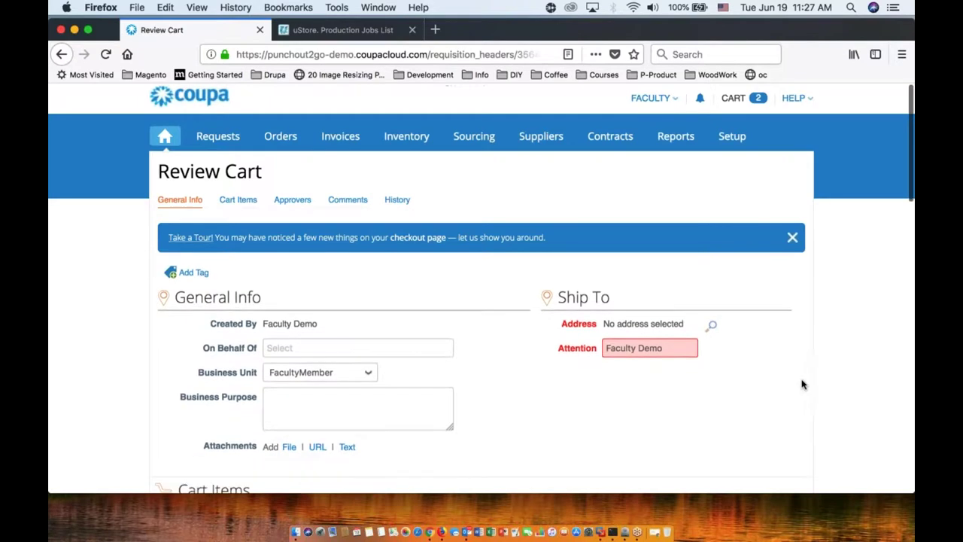
scroll(758, 363, down, 3)
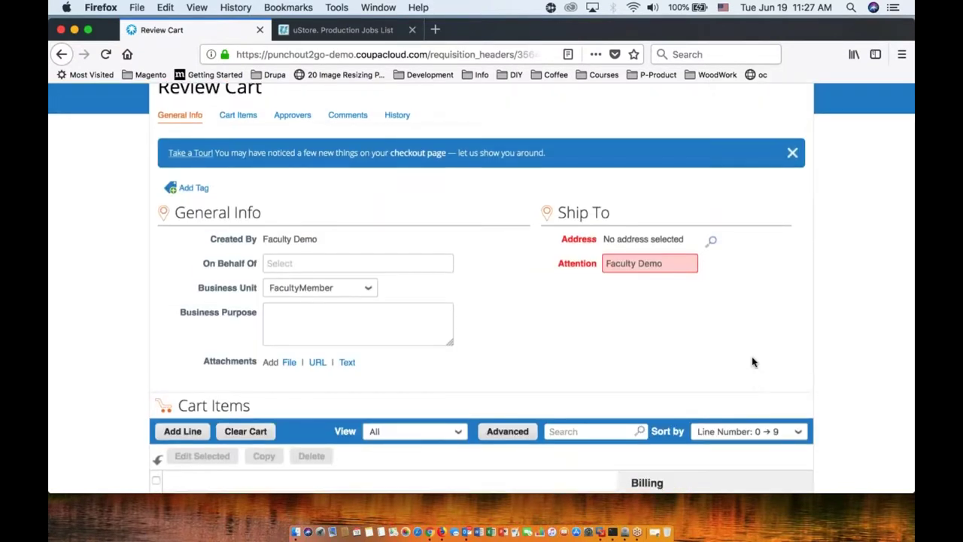
click(710, 242)
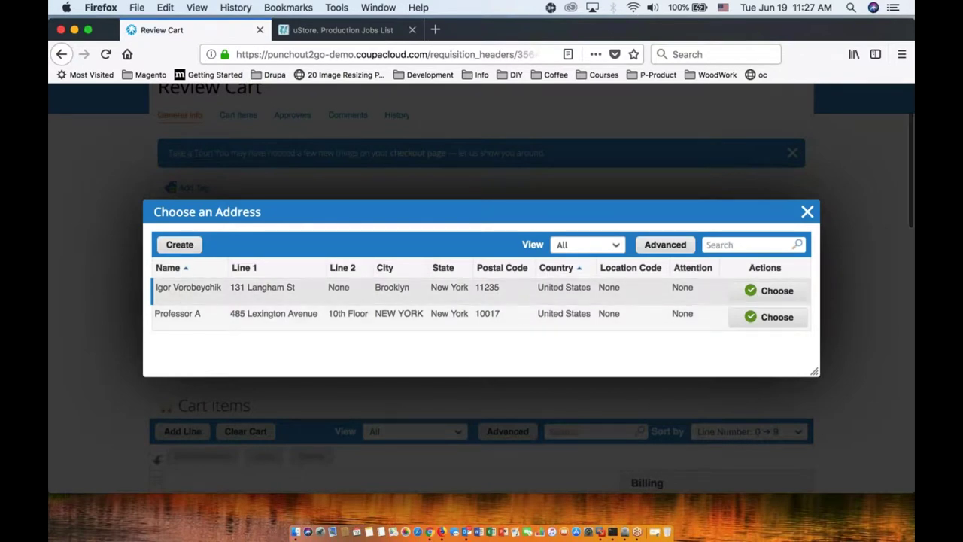
click(755, 290)
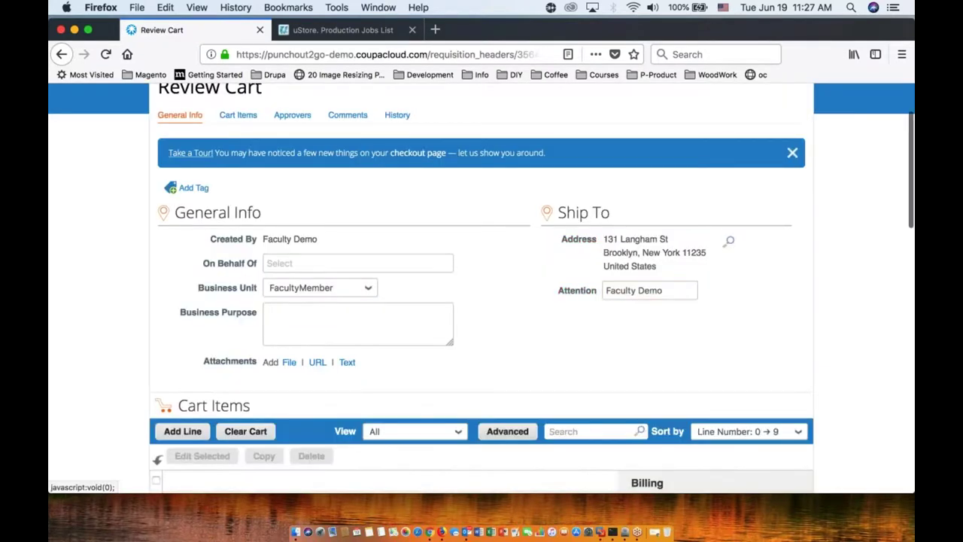
Step: Submit the 67.40 USD requisition for approval from the bottom of the Review Cart page
scroll(482, 301, down, 4)
scroll(481, 301, down, 3)
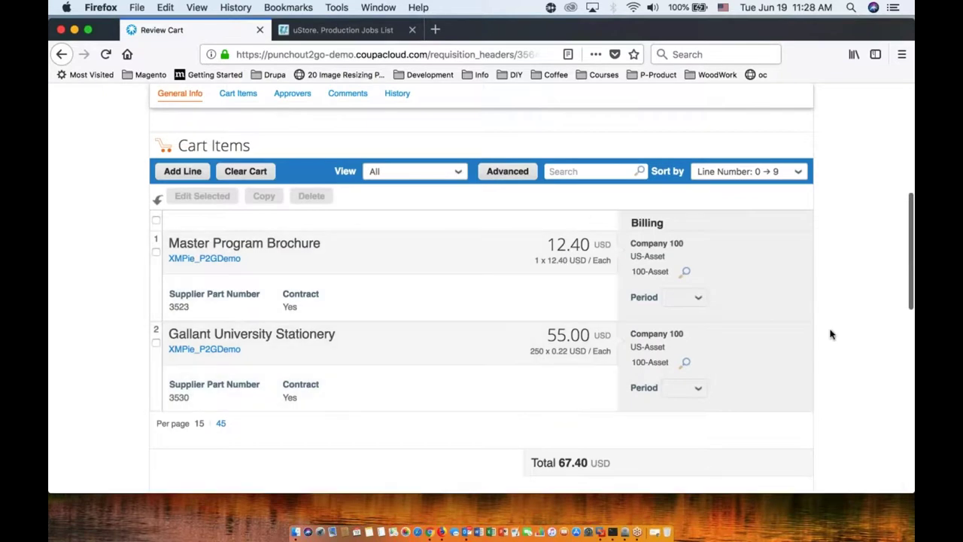
scroll(831, 334, down, 1)
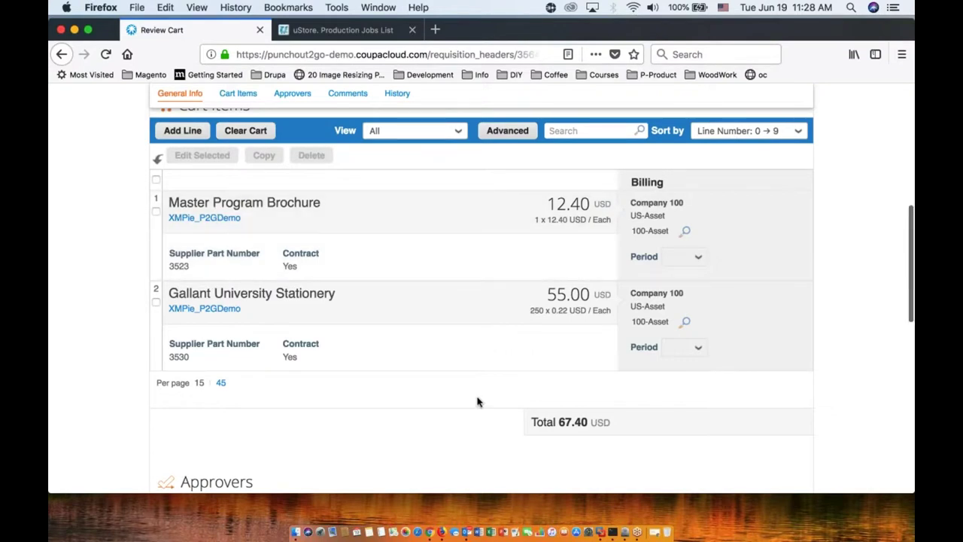
scroll(476, 402, down, 8)
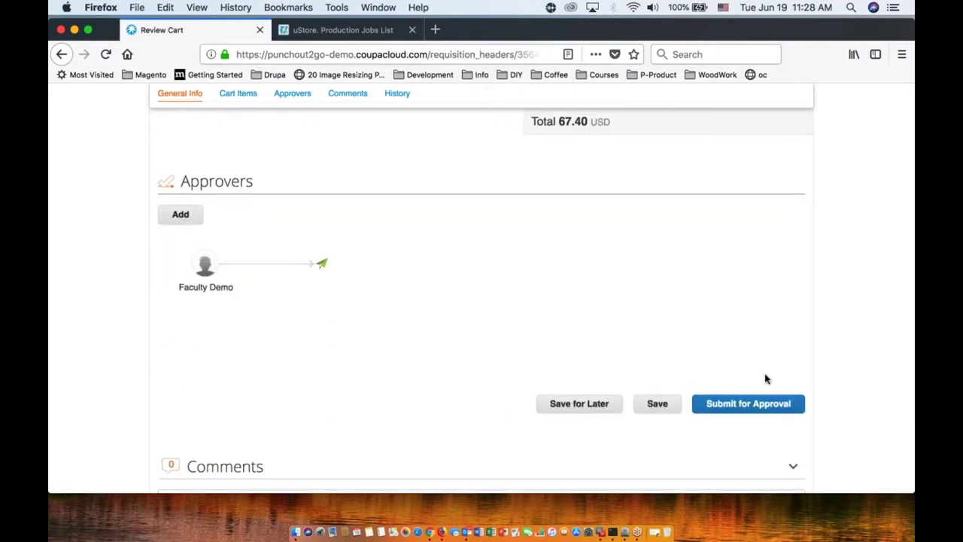
click(756, 404)
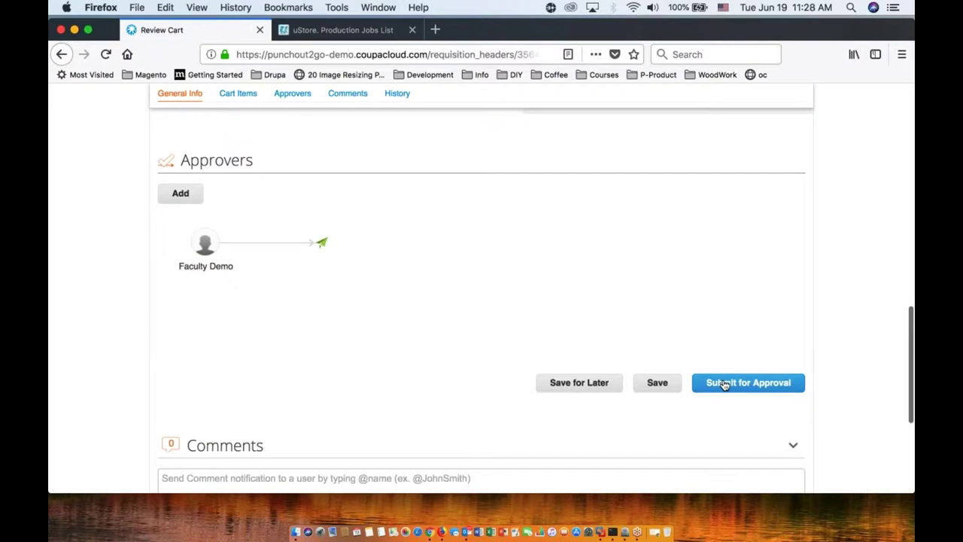
click(723, 382)
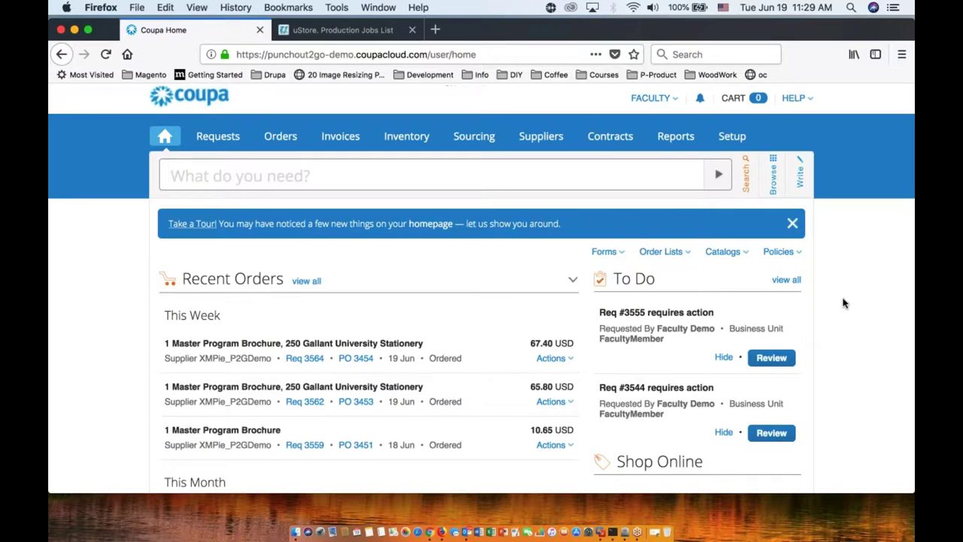
Step: Review requisition 3564's approvers and cart items, then go back to the uStore production jobs list
click(268, 346)
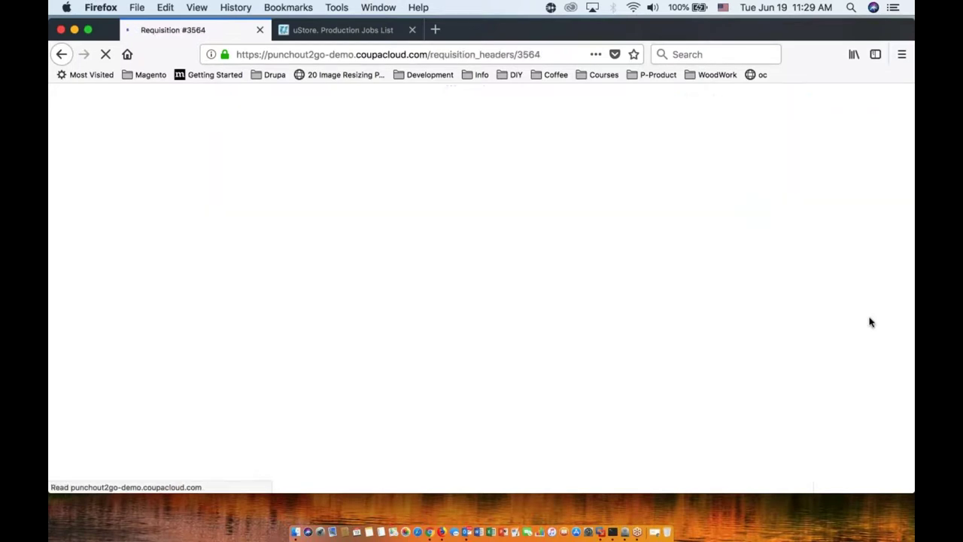
scroll(823, 348, down, 10)
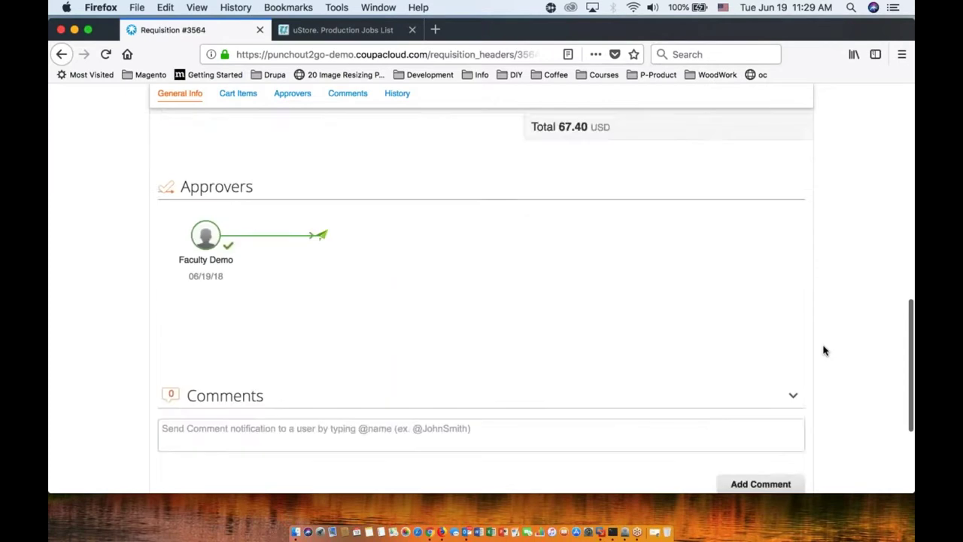
scroll(823, 350, down, 3)
scroll(823, 350, up, 2)
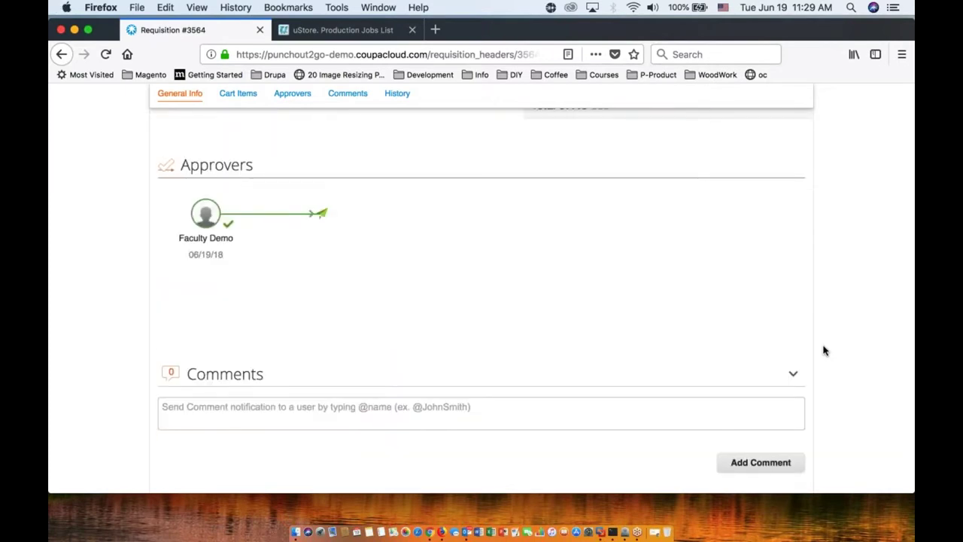
scroll(621, 298, up, 3)
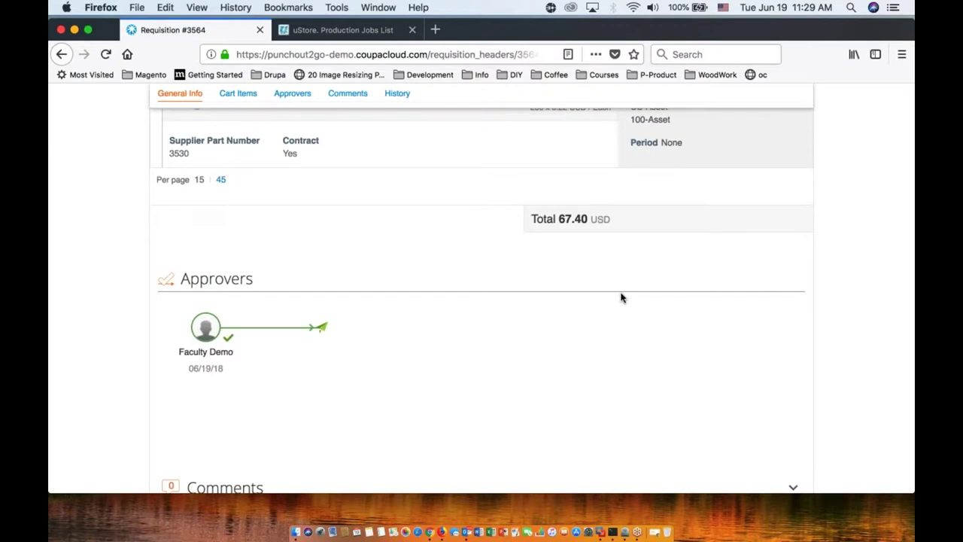
scroll(622, 298, up, 8)
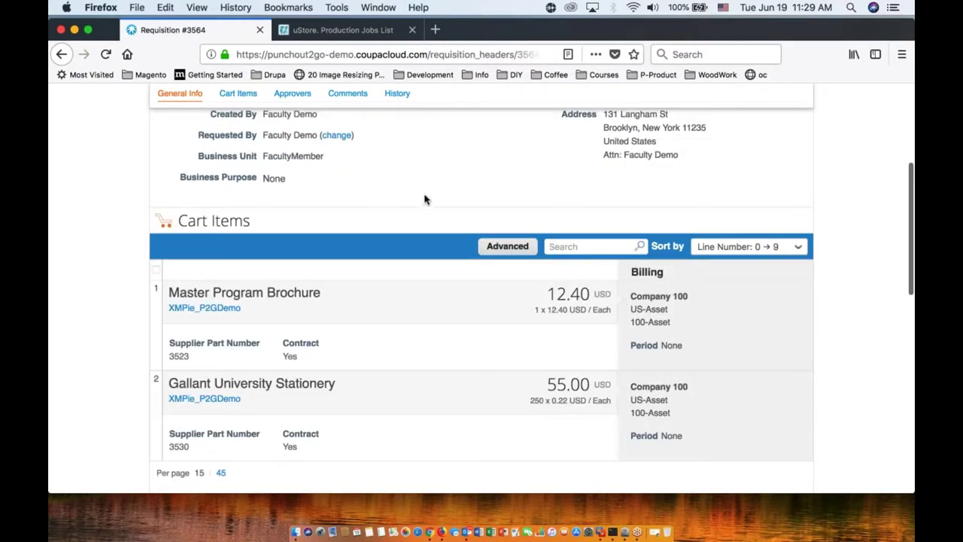
click(322, 30)
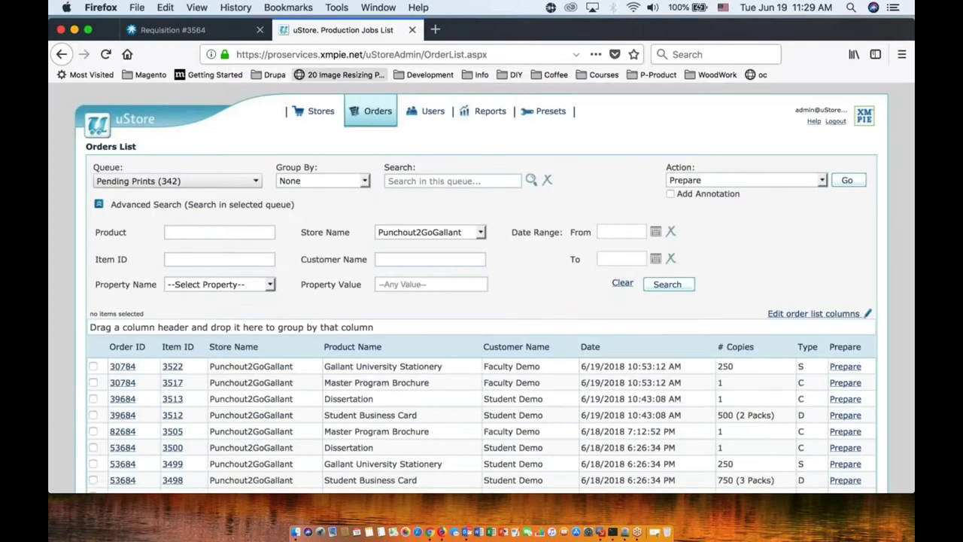
Step: Refresh the uStore orders list and open order 22784, submitted at 11:29
click(377, 121)
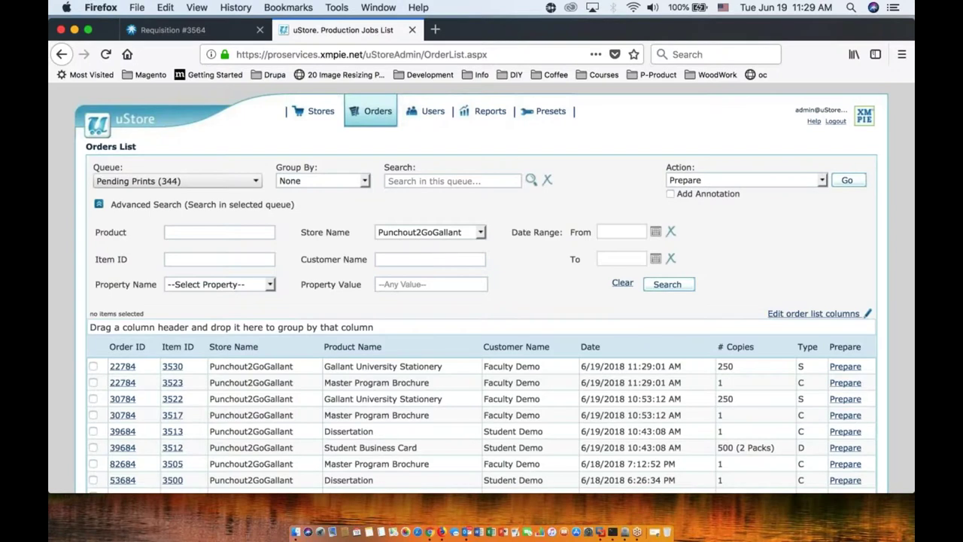
drag(627, 366, 658, 366)
click(123, 366)
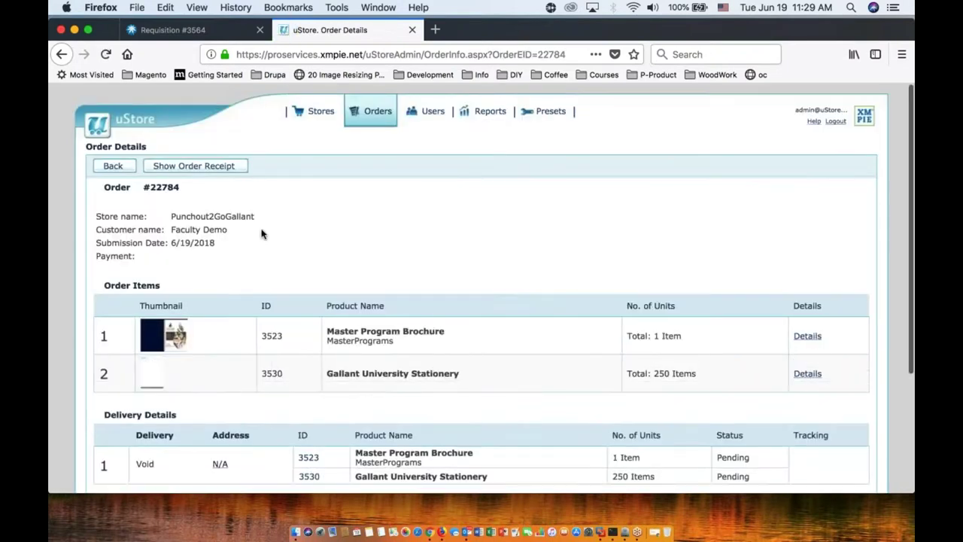
click(211, 167)
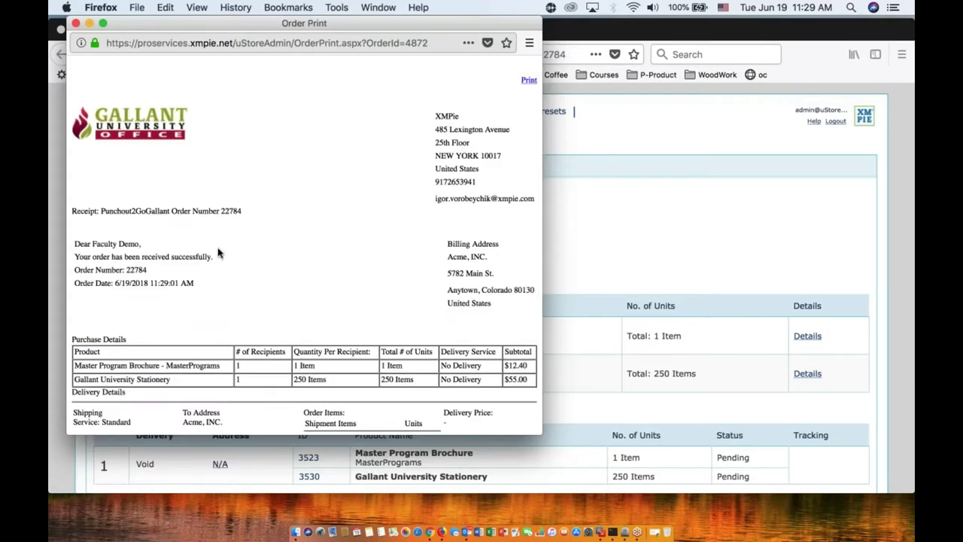
scroll(218, 253, down, 3)
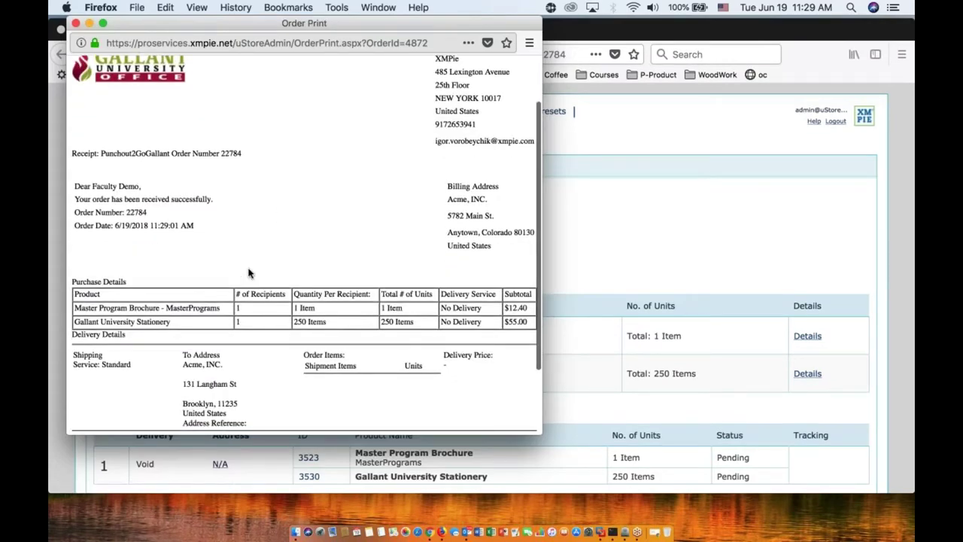
drag(183, 360, 247, 399)
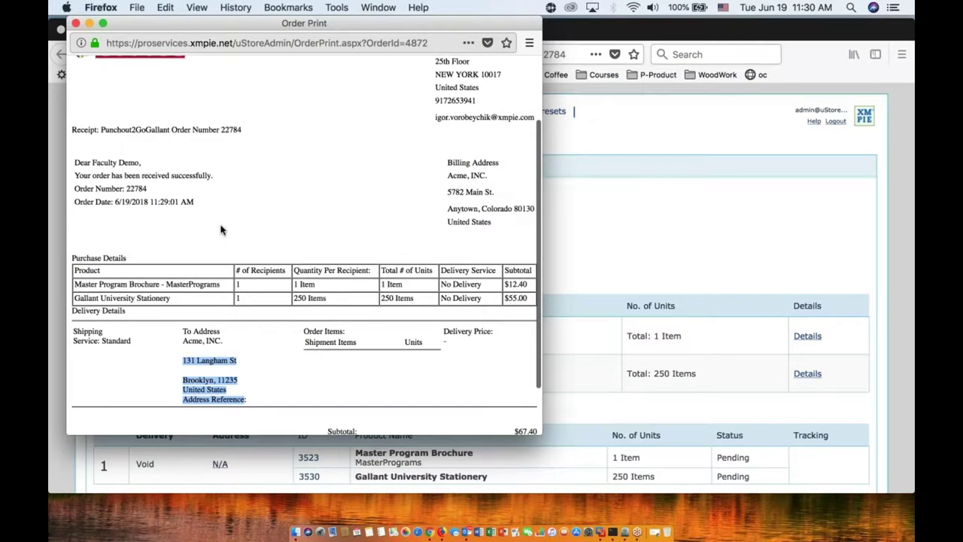
scroll(223, 230, down, 2)
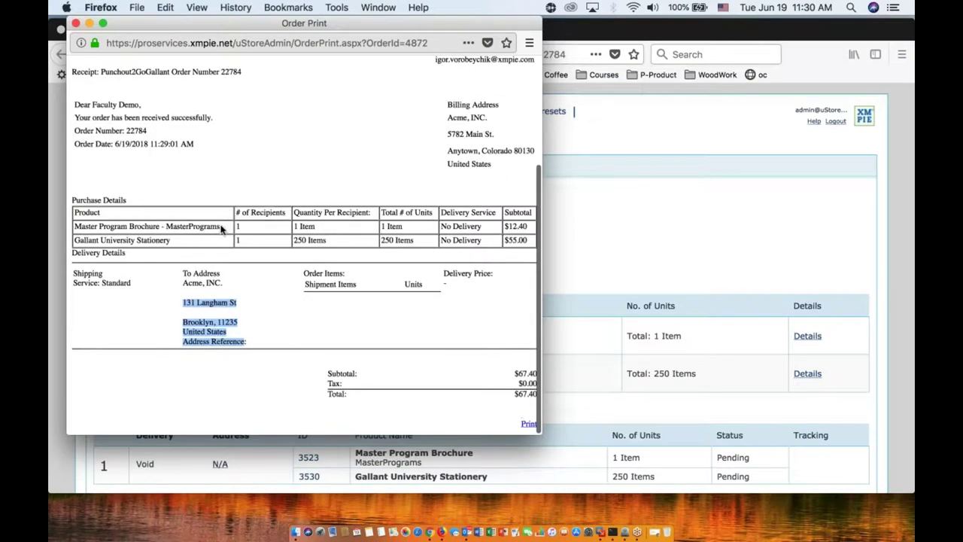
click(75, 23)
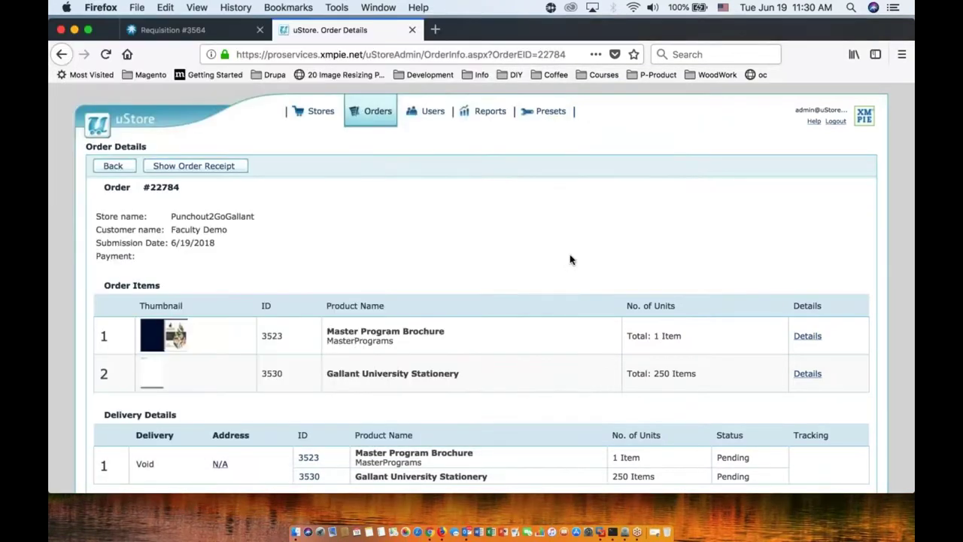
Step: Sign out of the faculty account in Coupa
click(188, 30)
scroll(641, 176, up, 5)
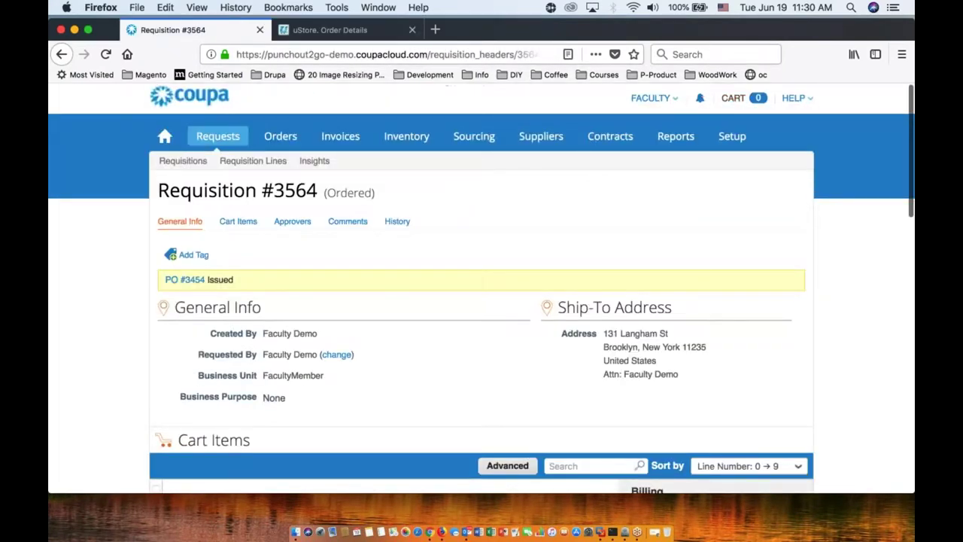
mouse_move(679, 100)
click(661, 178)
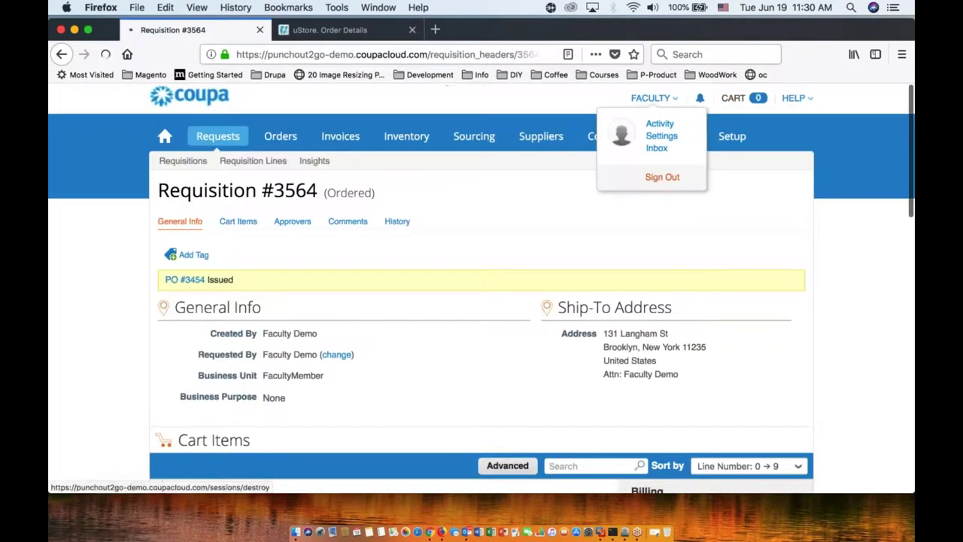
Step: Sign in with the saved student login and look over the Coupa home page
key(Down)
key(Down)
key(Return)
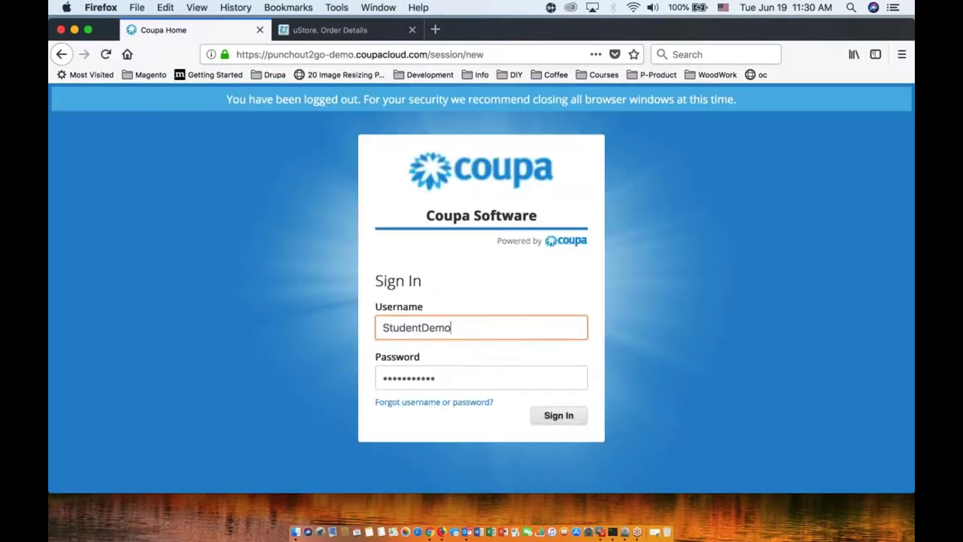
key(Return)
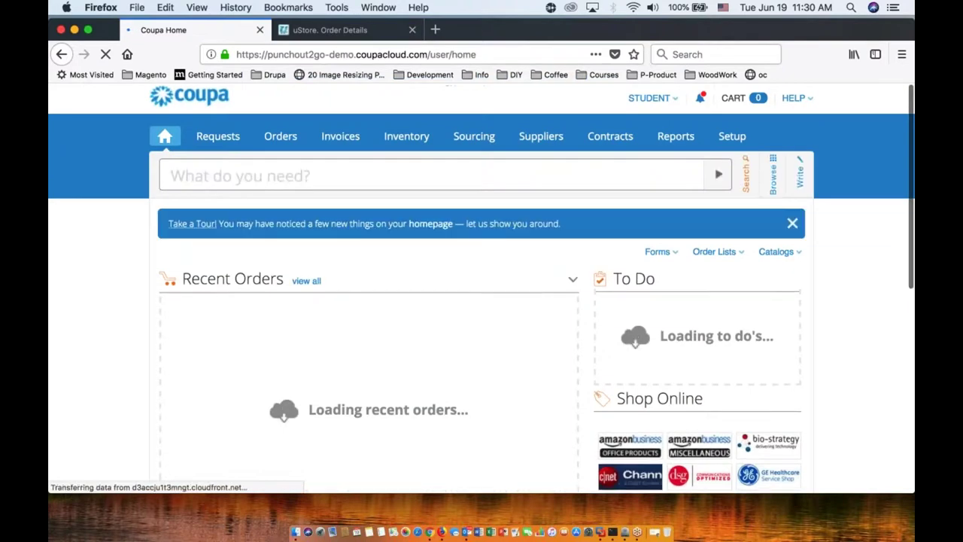
scroll(83, 338, down, 1)
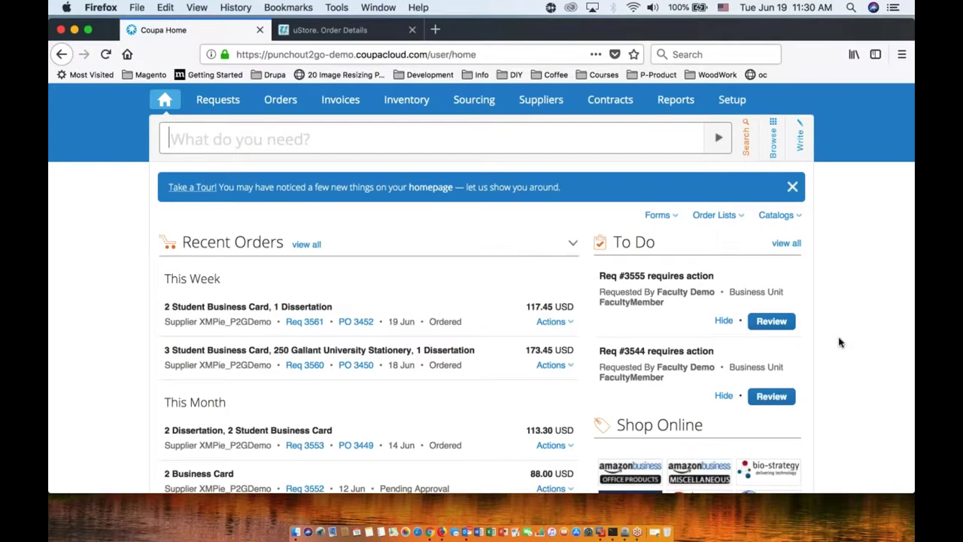
scroll(840, 343, down, 3)
scroll(840, 343, down, 2)
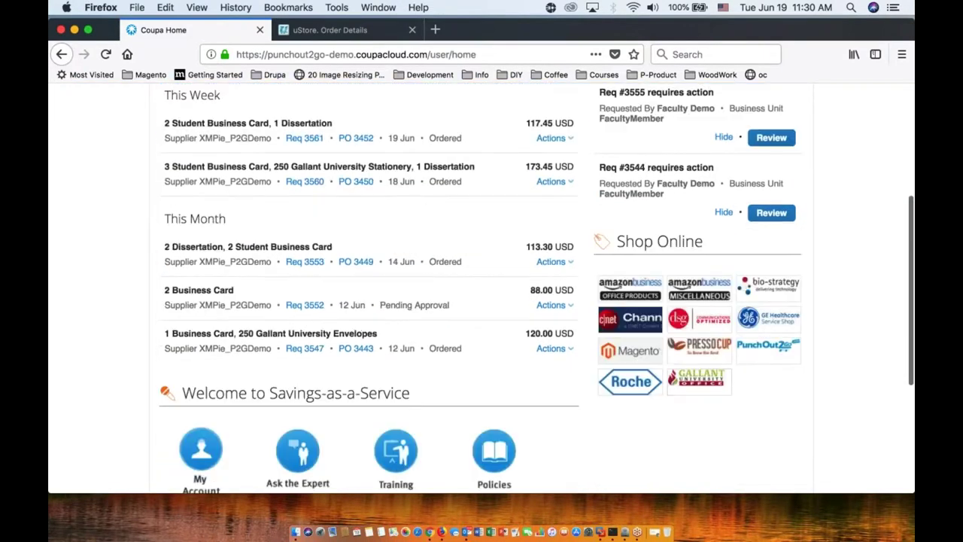
Step: Punch out from Coupa to the Gallant University store and show the Build Your Own category
click(695, 388)
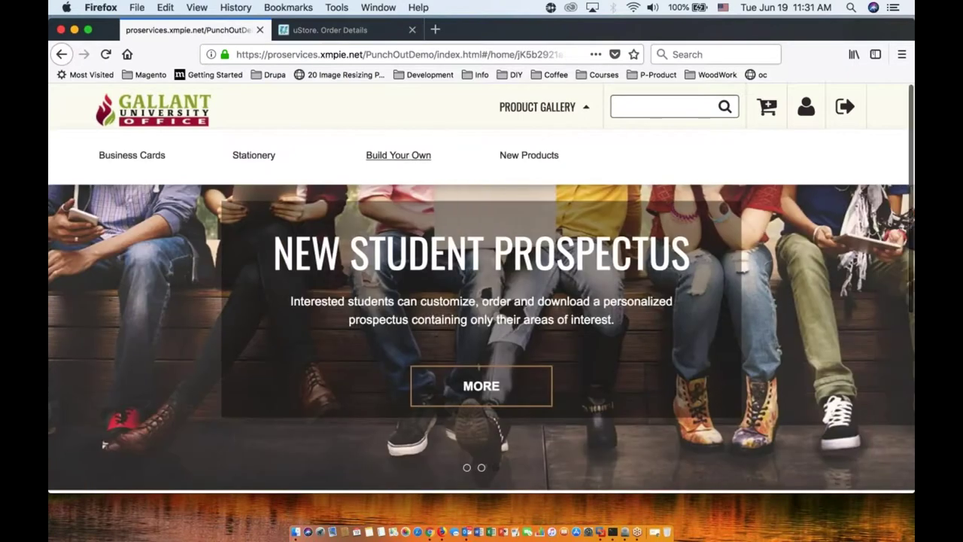
click(408, 159)
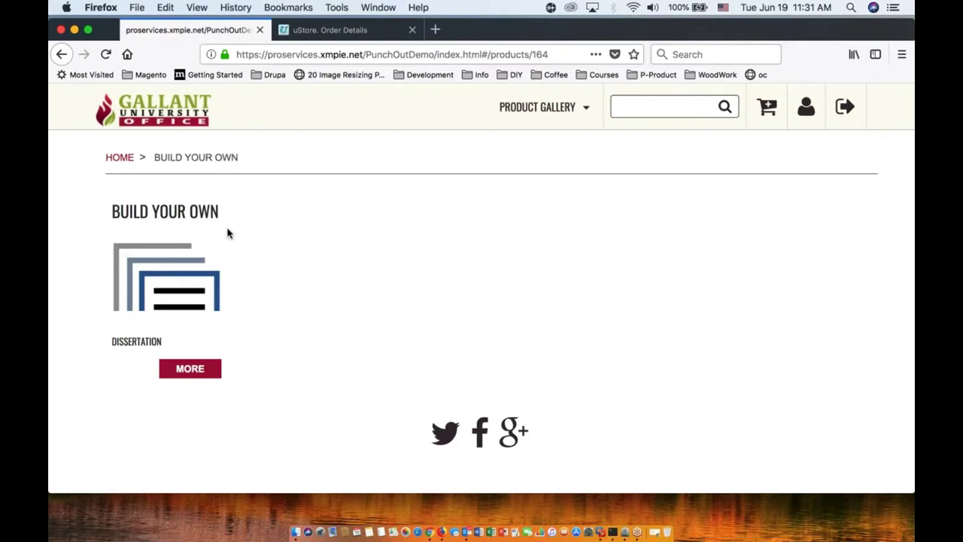
Step: Start a Dissertation and add Cover 1 from the catalog as its first document
click(188, 372)
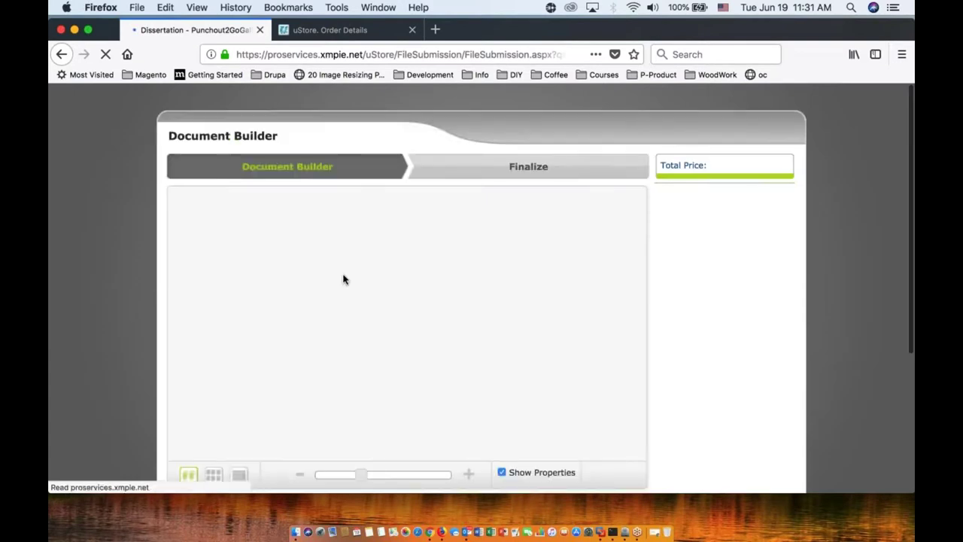
click(235, 252)
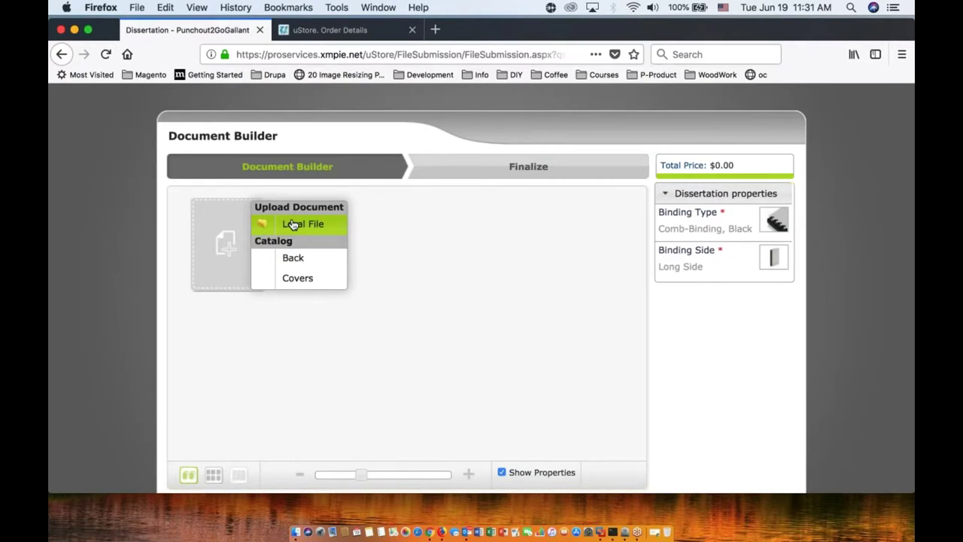
click(297, 277)
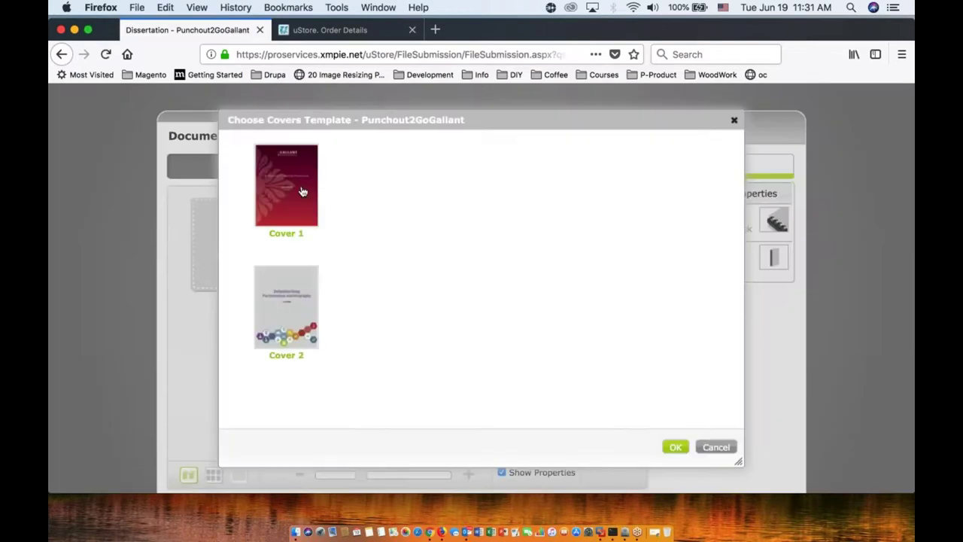
click(675, 447)
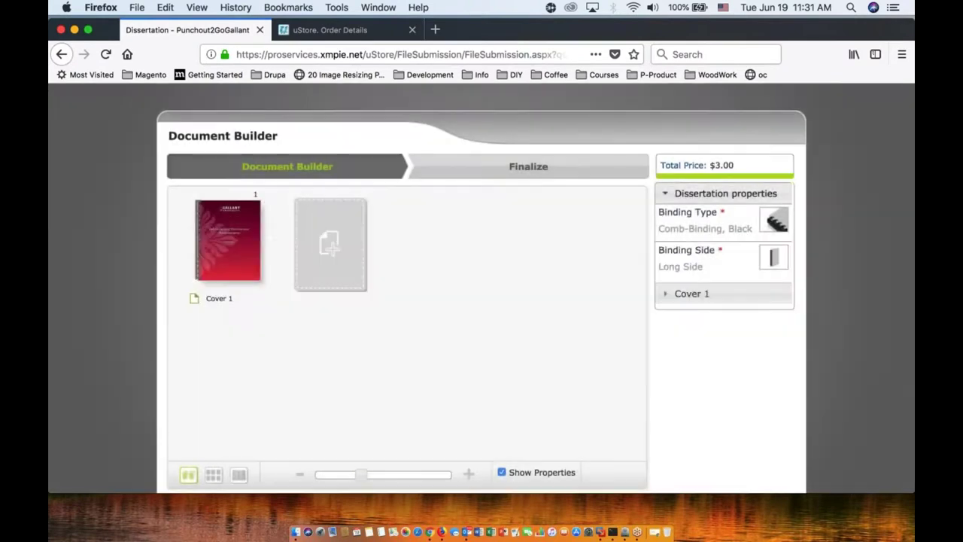
Step: Confirm Cover 1's name and title details in its properties
mouse_move(233, 252)
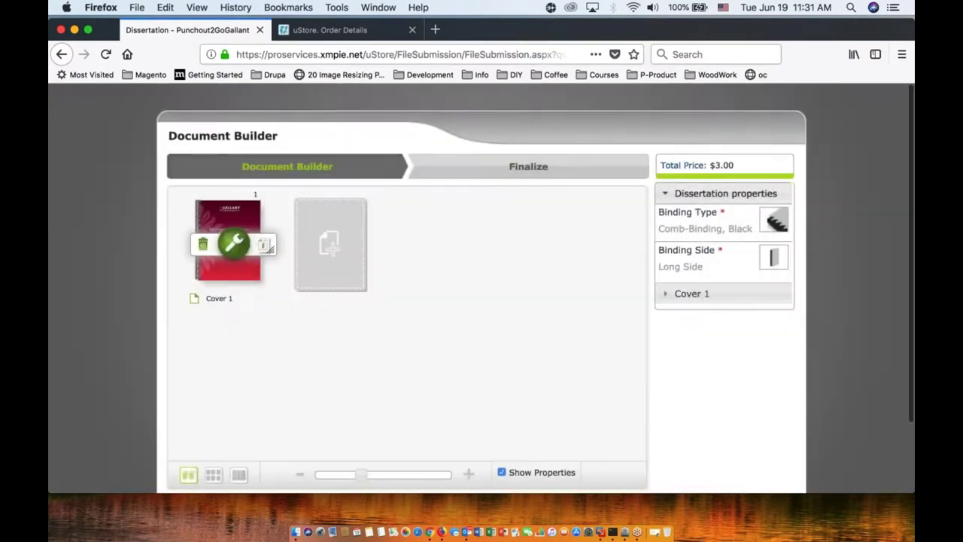
click(233, 244)
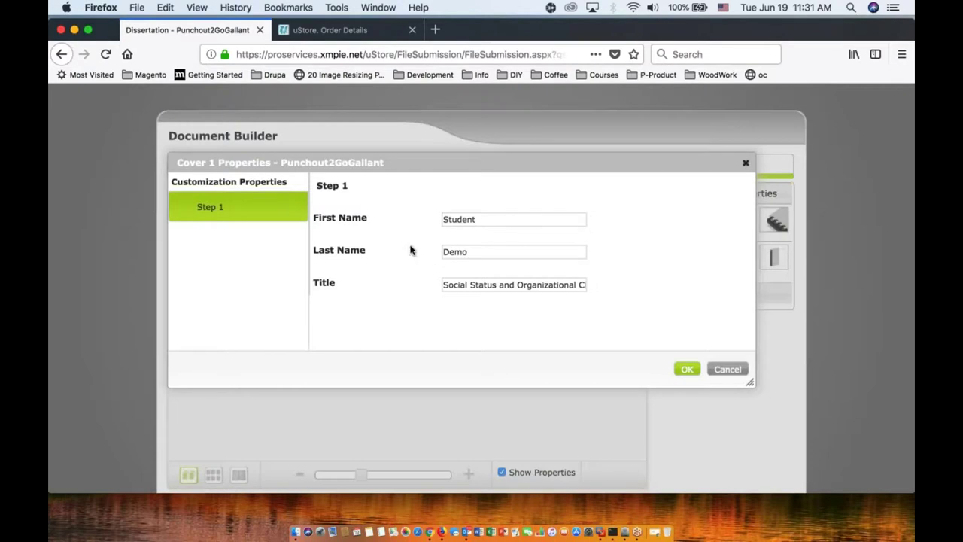
scroll(411, 248, down, 1)
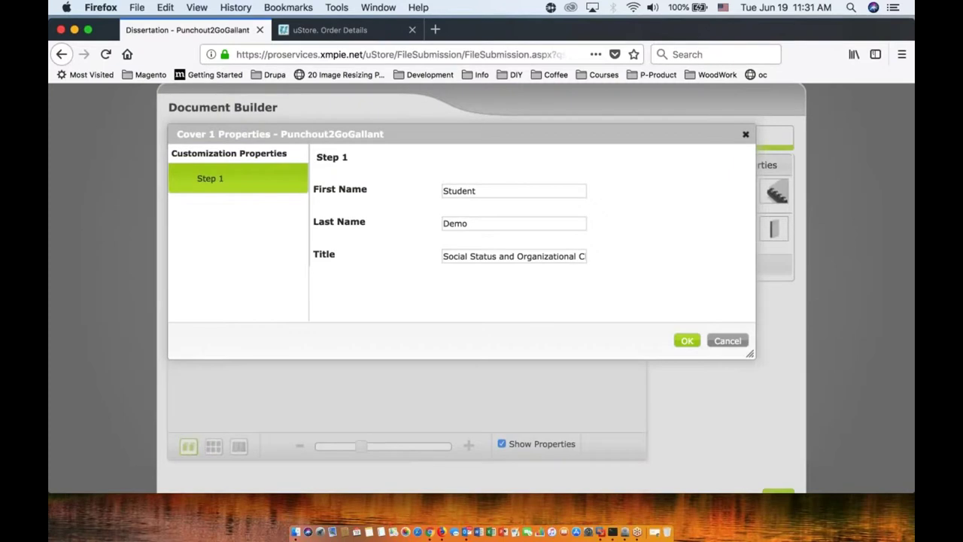
click(687, 340)
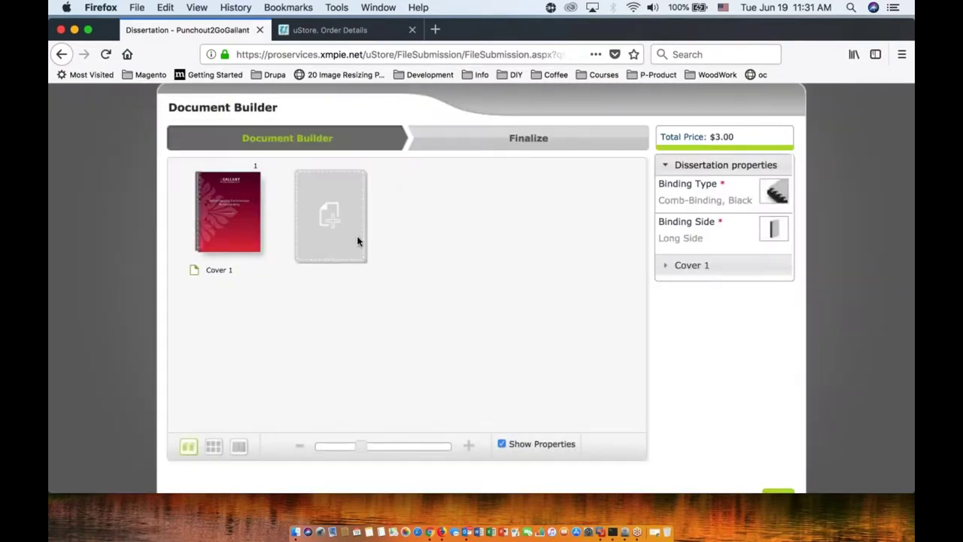
click(357, 241)
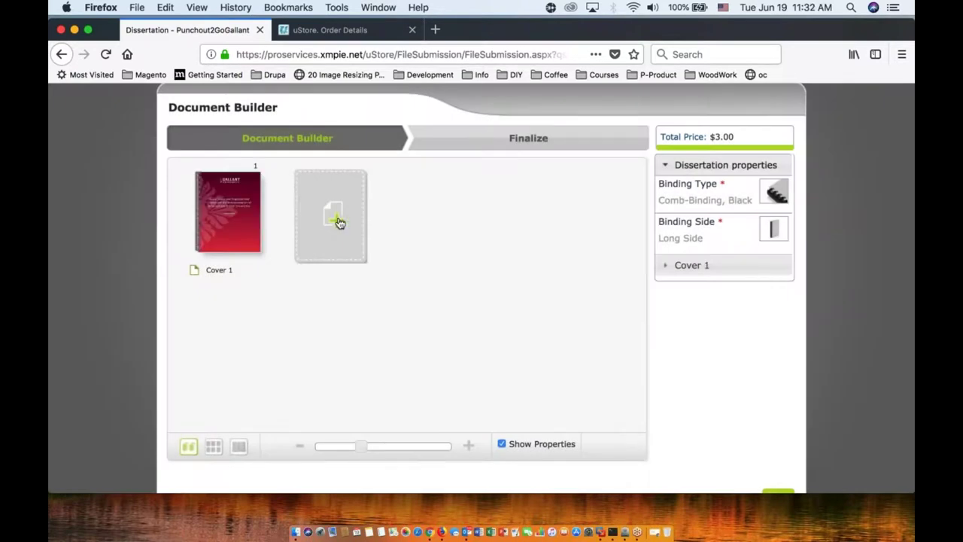
Step: Upload Dissertation Text.docx as pages 2–18, convert it to A4, and view the pages individually
click(339, 222)
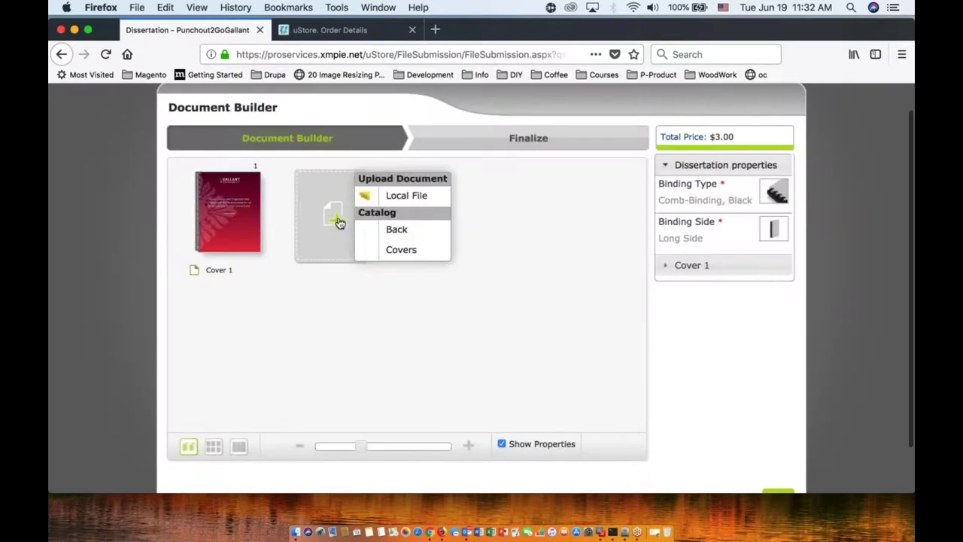
click(391, 196)
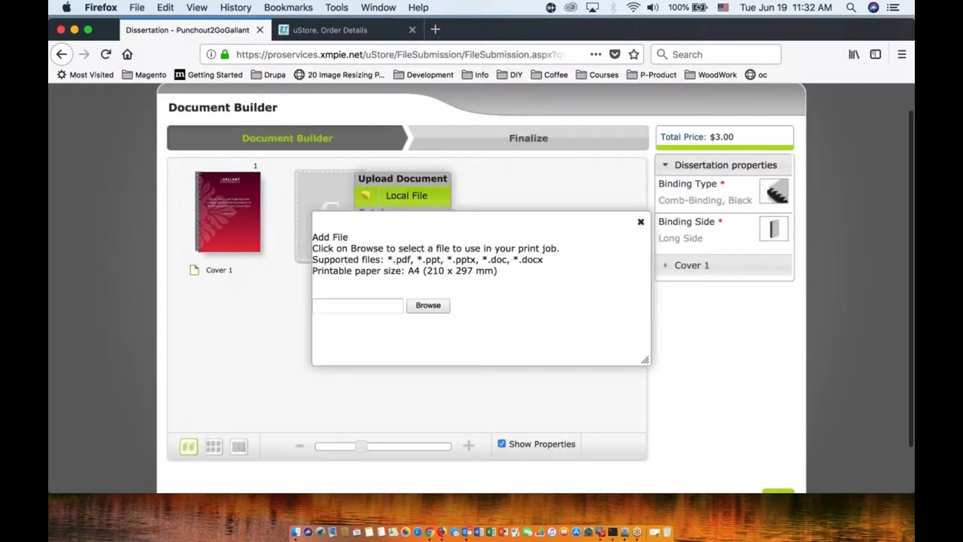
click(432, 311)
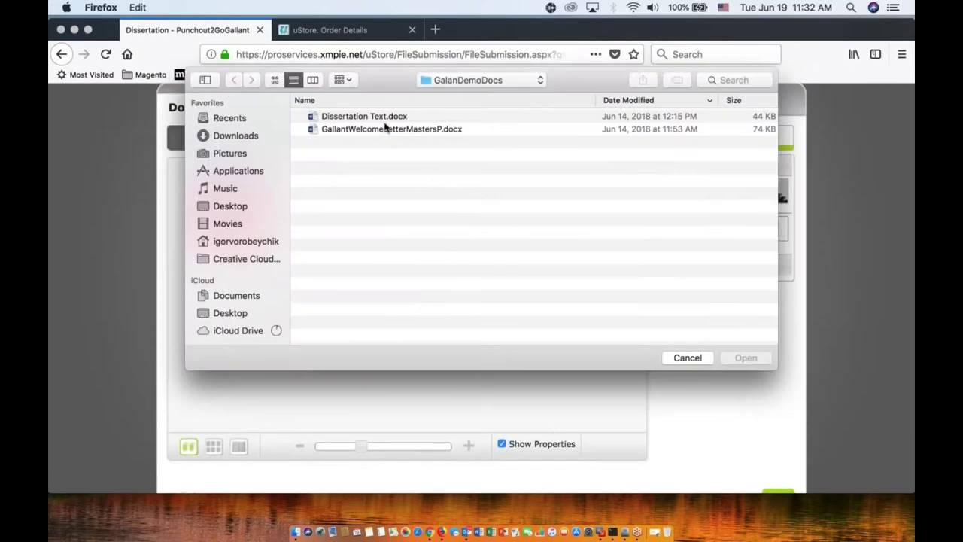
double_click(381, 123)
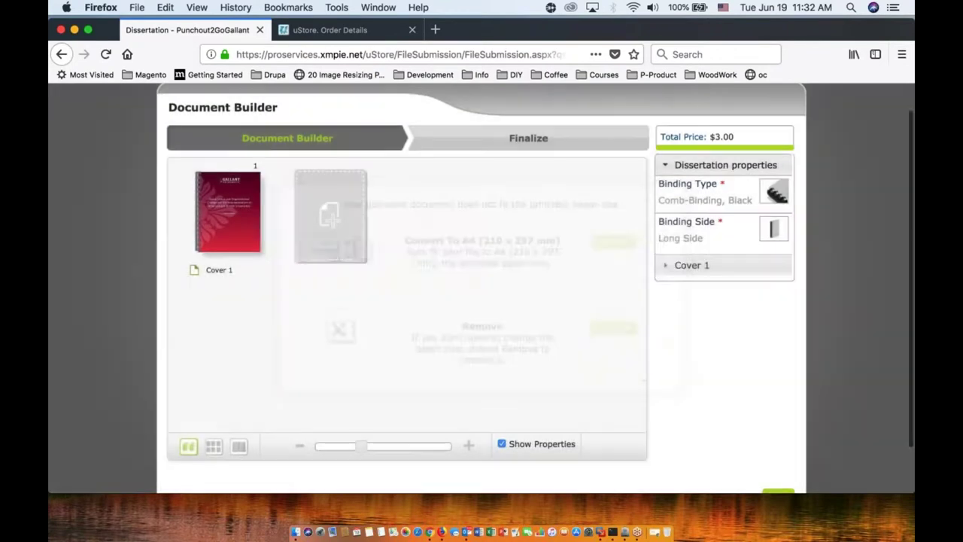
click(613, 242)
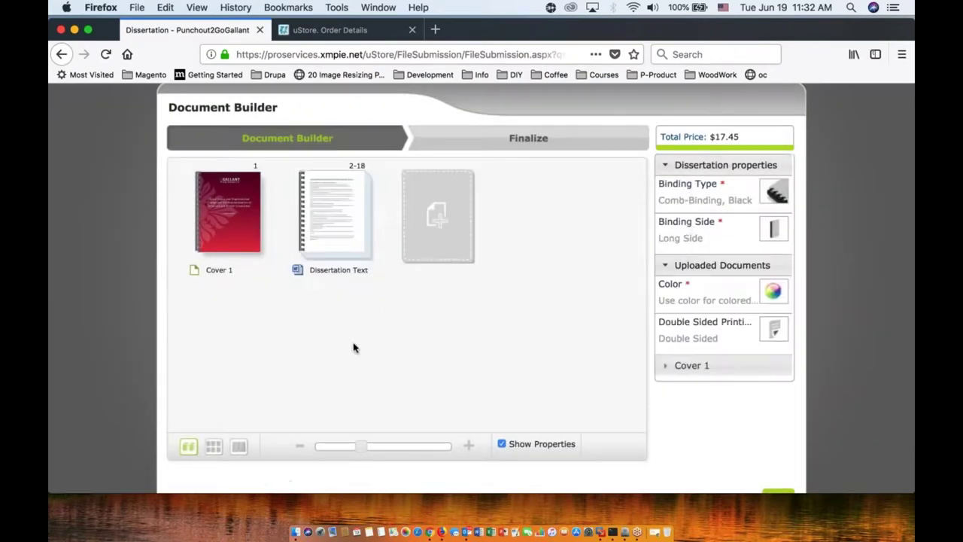
click(214, 447)
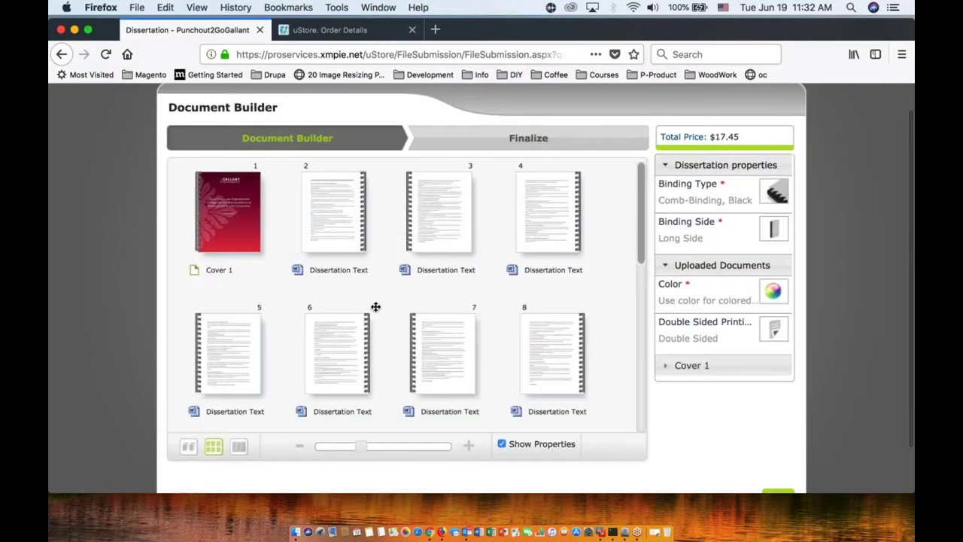
mouse_move(337, 218)
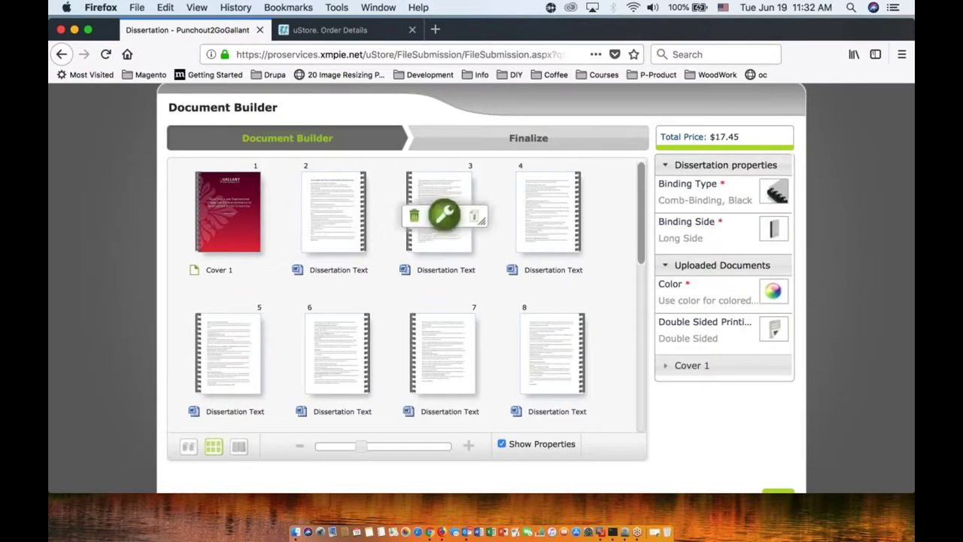
scroll(361, 346, down, 2)
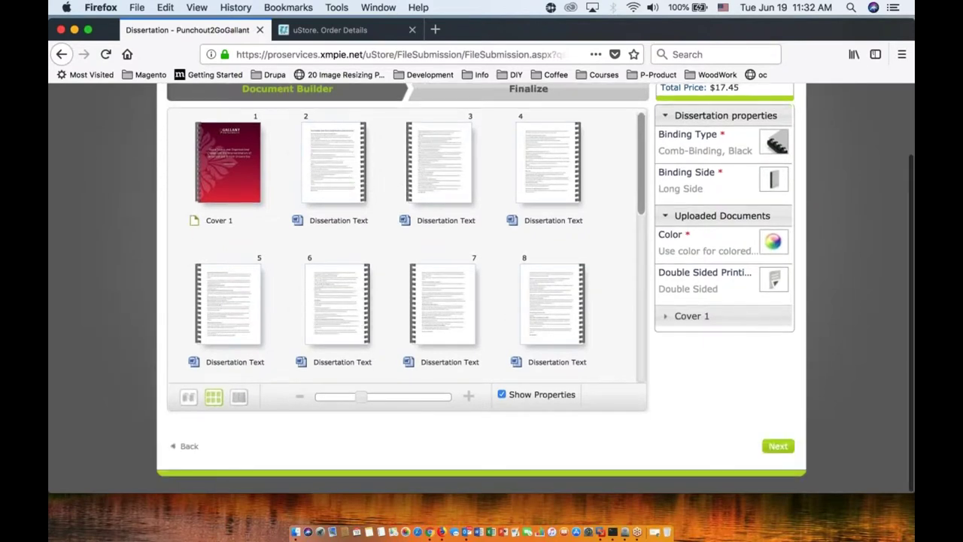
drag(641, 209, 641, 322)
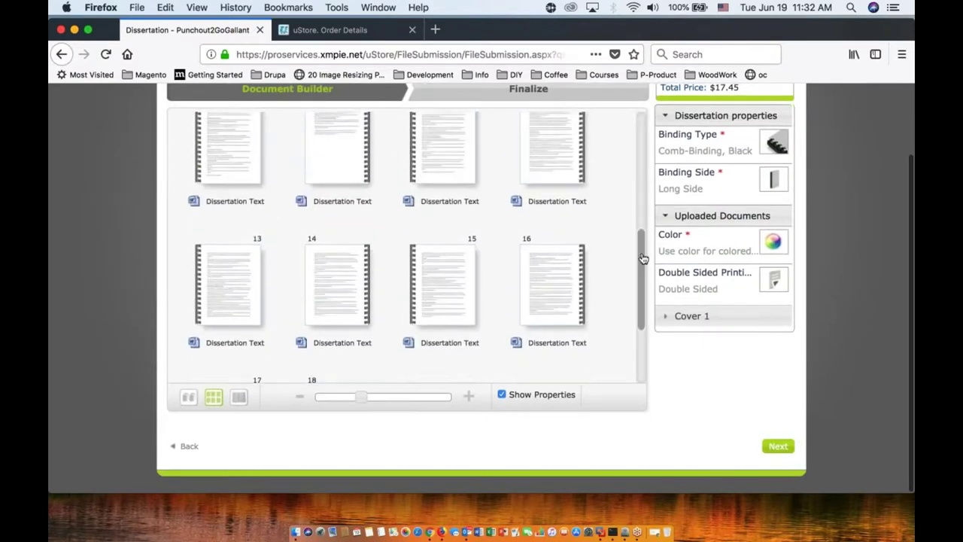
drag(643, 258, 640, 198)
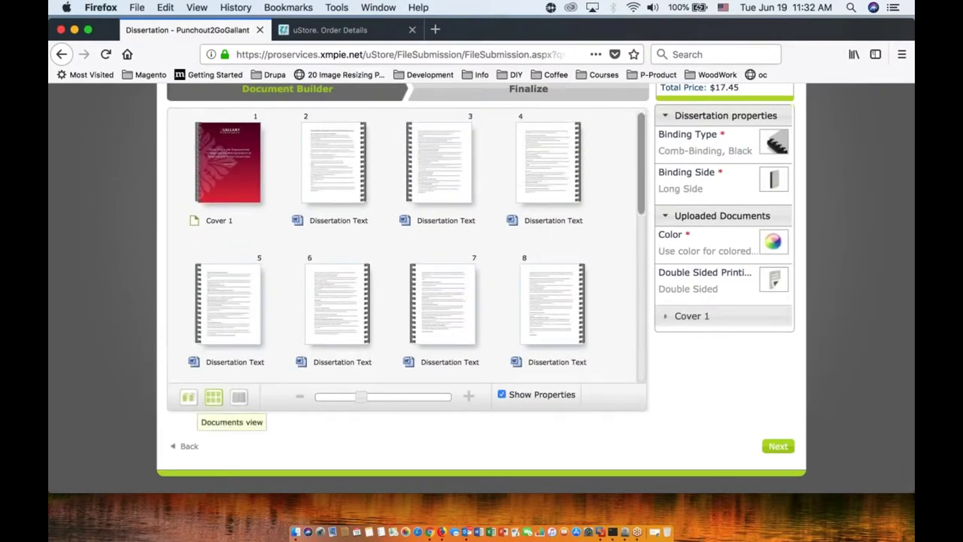
Step: Add the Back 1 back cover from the catalog as page 19
click(188, 397)
click(445, 167)
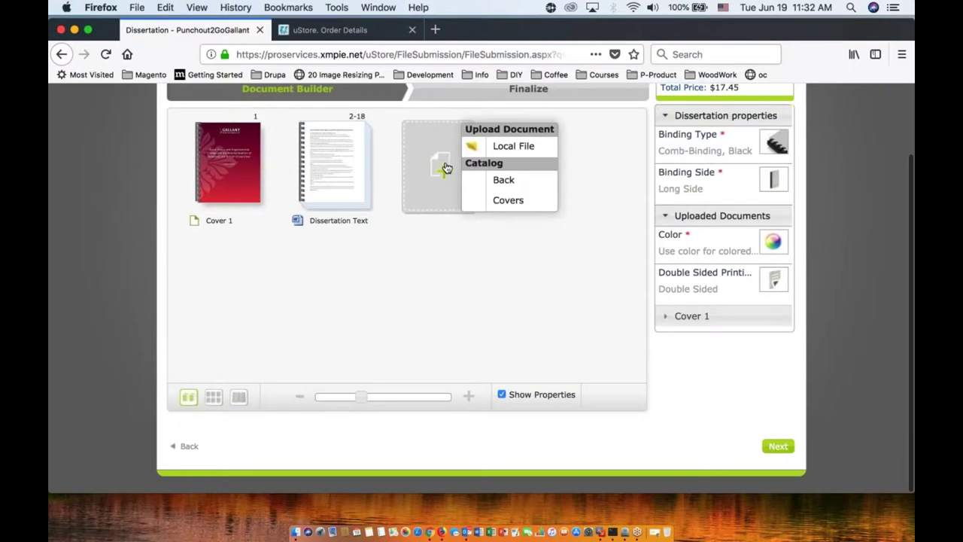
click(503, 180)
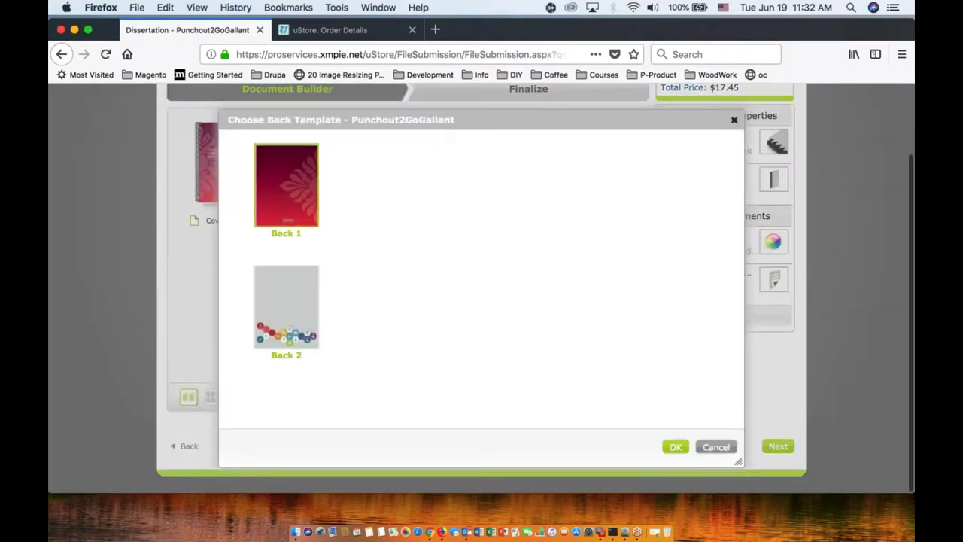
click(675, 446)
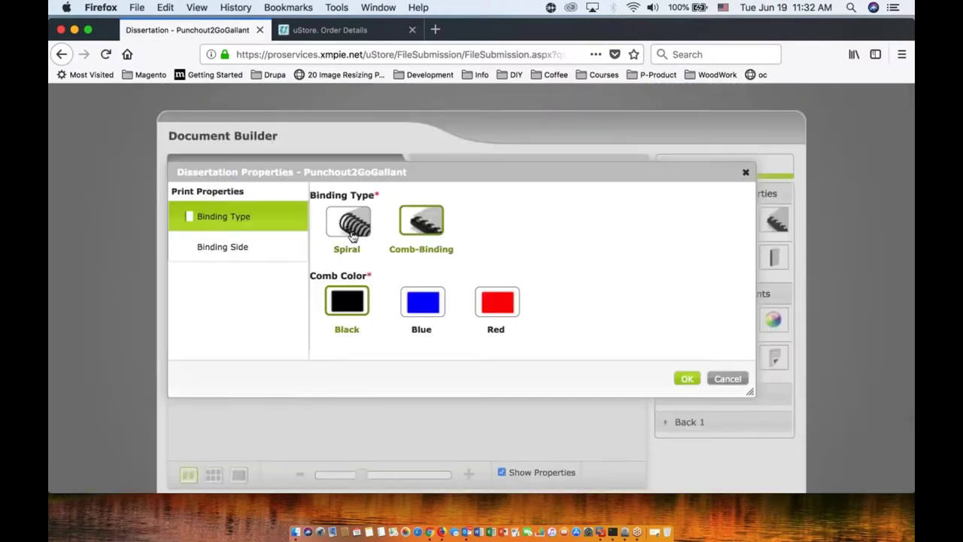
Step: Change the dissertation binding to a blue spiral, bringing the total to $19.45
click(354, 235)
click(434, 304)
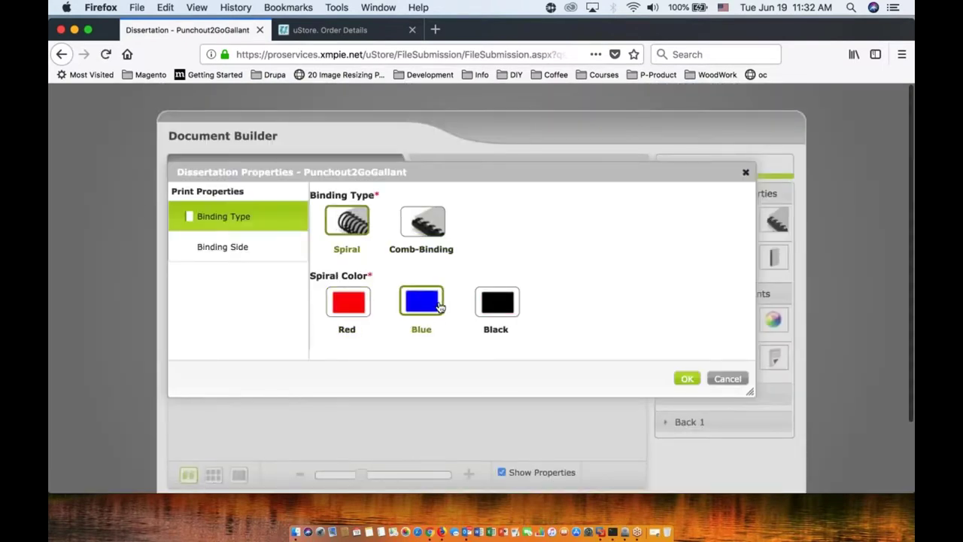
click(686, 379)
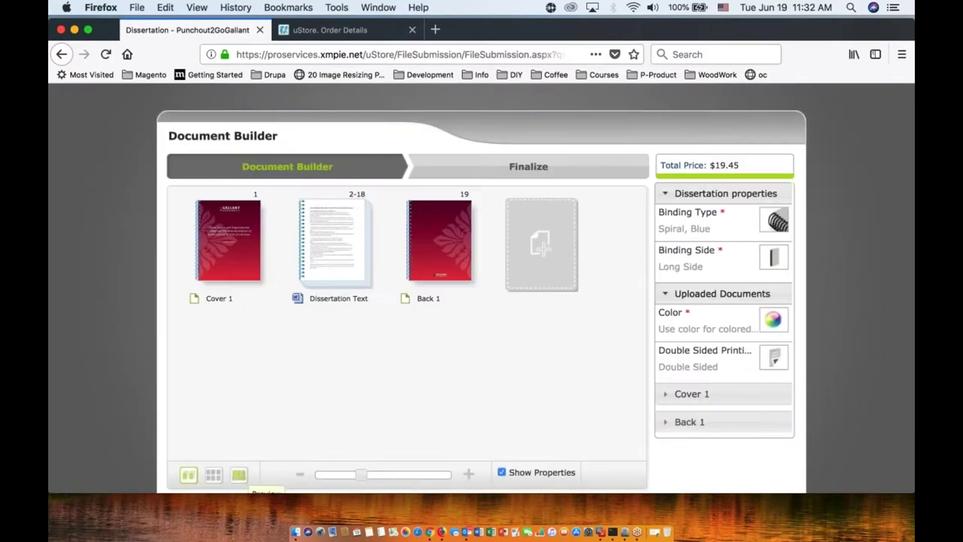
Step: Page through the 10-spread blue spiral-bound dissertation preview, from front cover to back cover
click(238, 474)
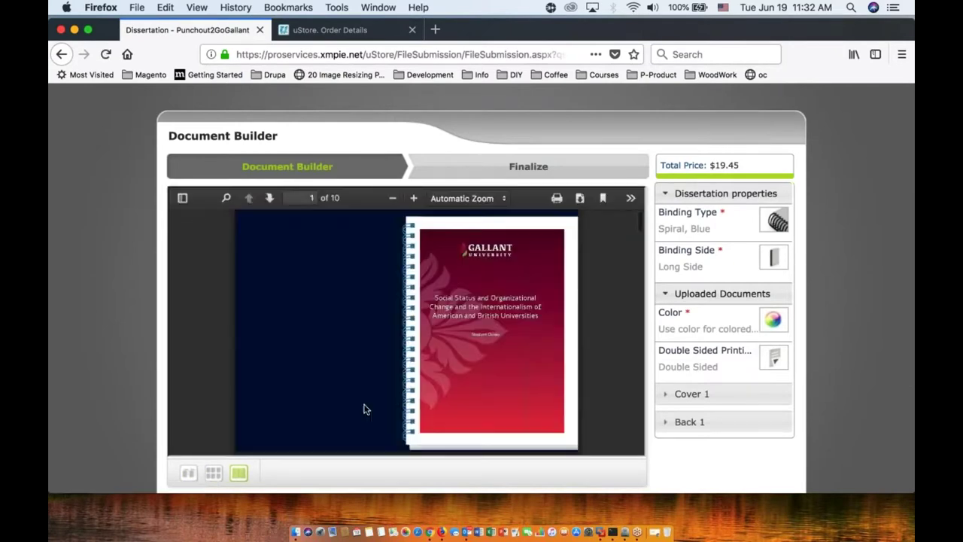
scroll(433, 364, down, 2)
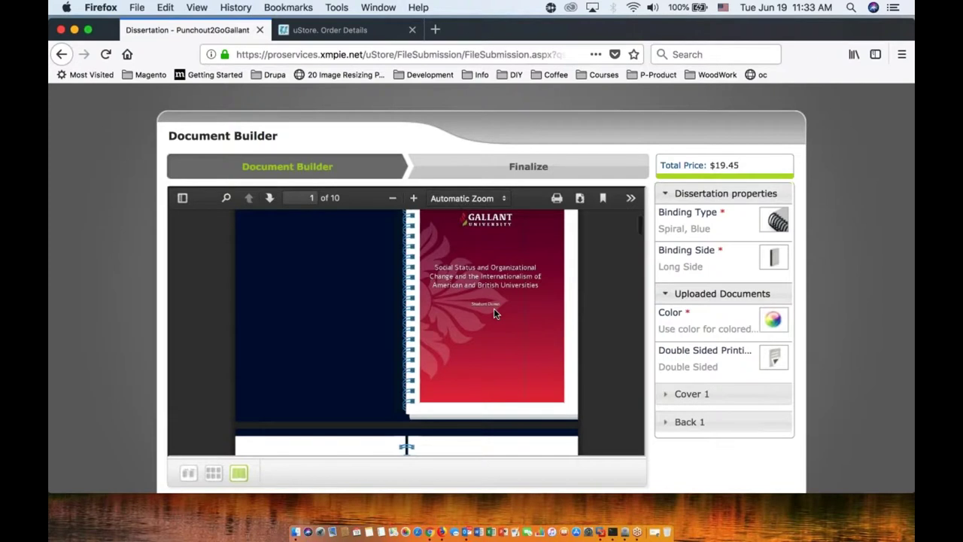
scroll(494, 310, down, 1)
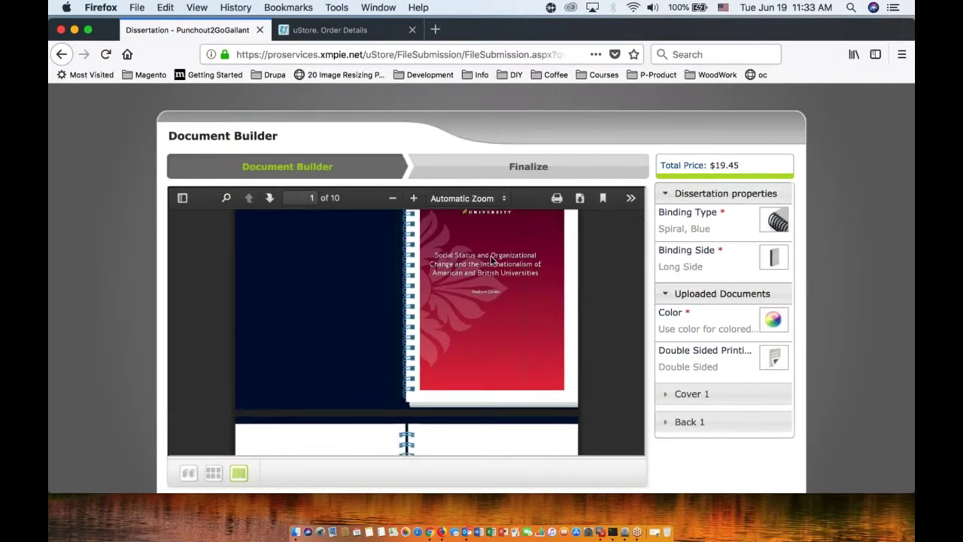
scroll(470, 334, down, 2)
scroll(469, 333, up, 3)
scroll(469, 334, down, 3)
scroll(469, 333, down, 10)
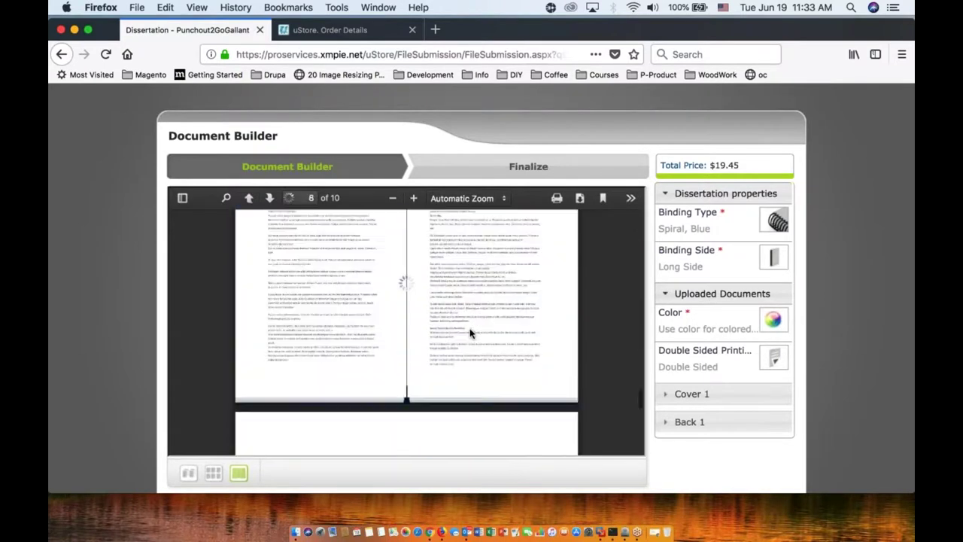
scroll(470, 333, down, 3)
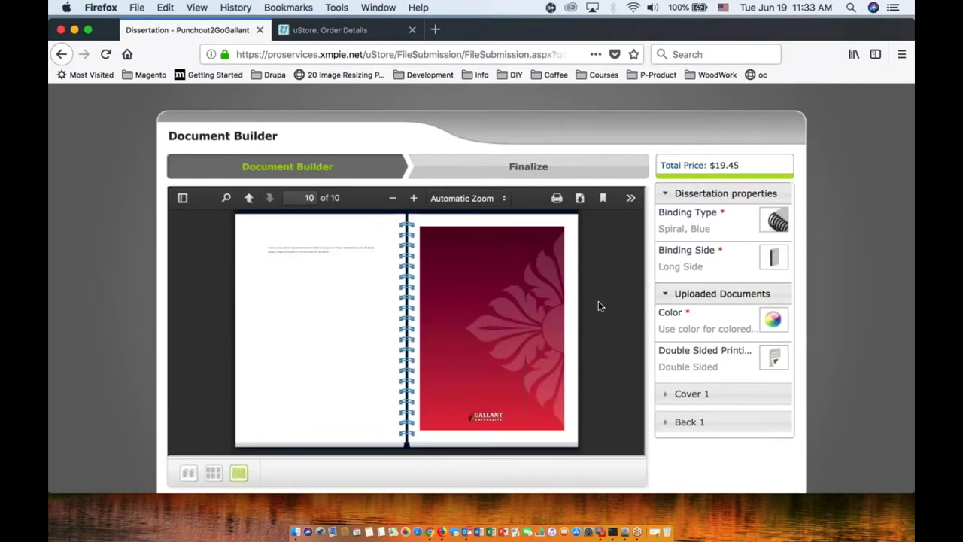
scroll(542, 366, down, 2)
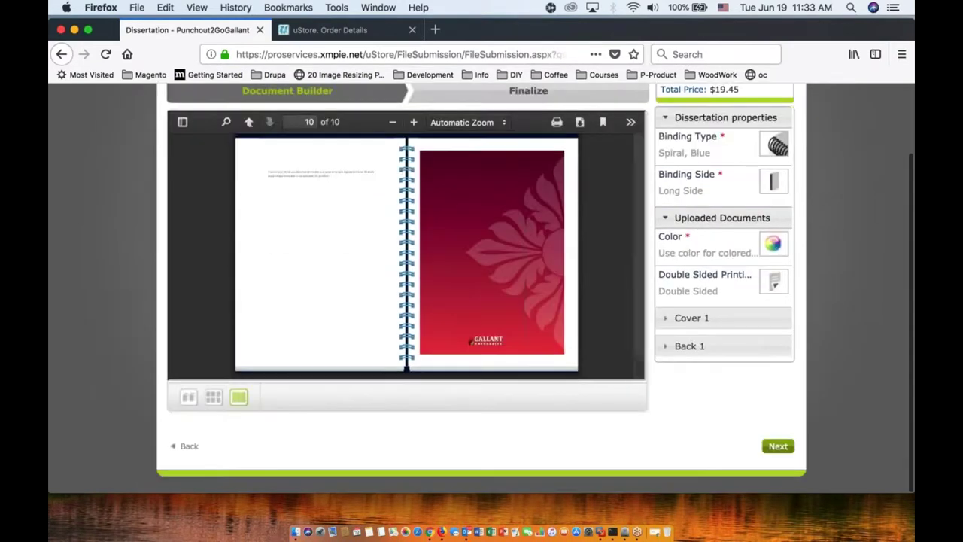
Step: Set the dissertation quantity to 3 and add it to the cart for $58.35
click(778, 446)
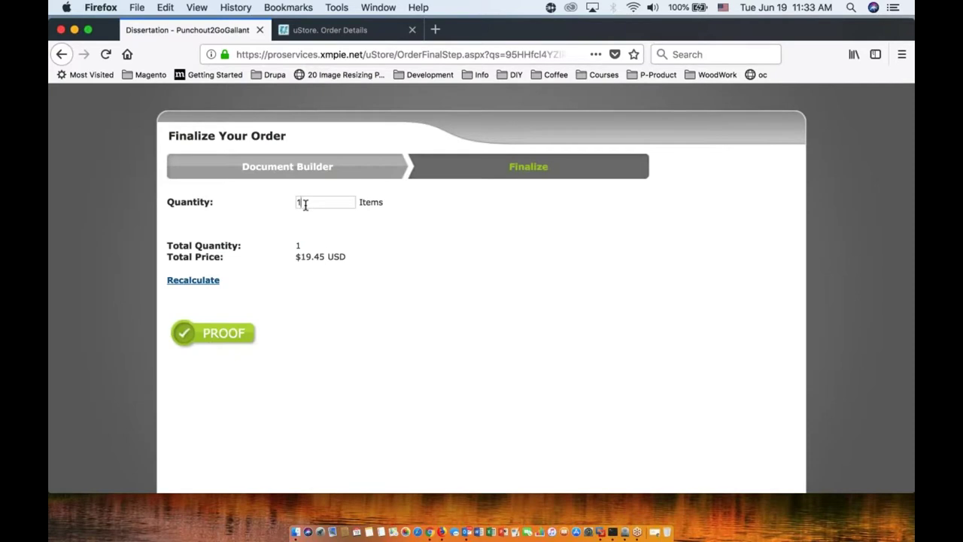
key(BackSpace)
text(3)
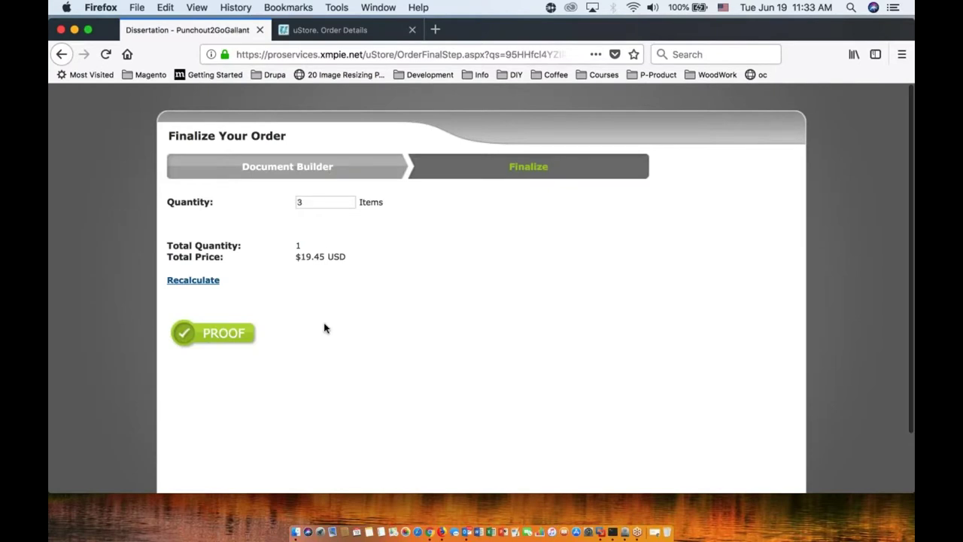
scroll(406, 340, down, 2)
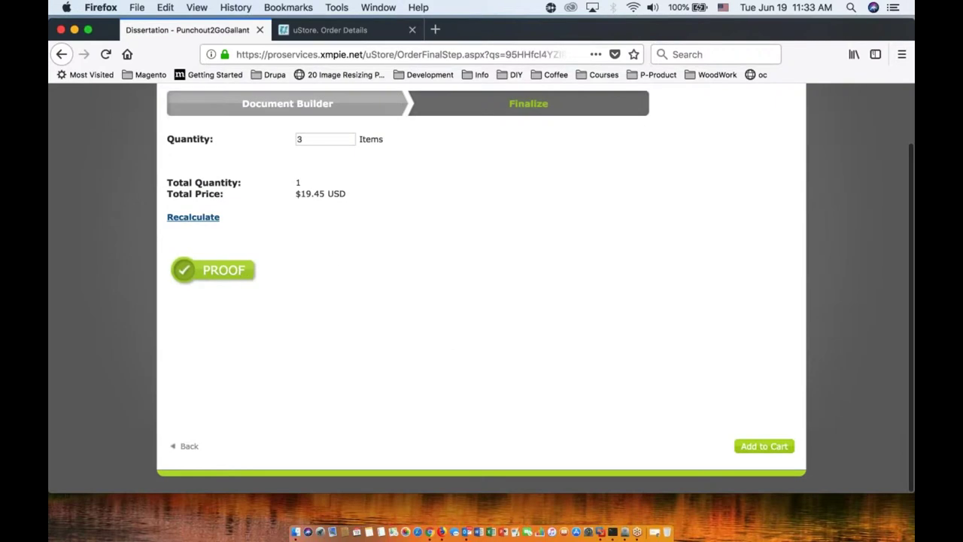
click(752, 444)
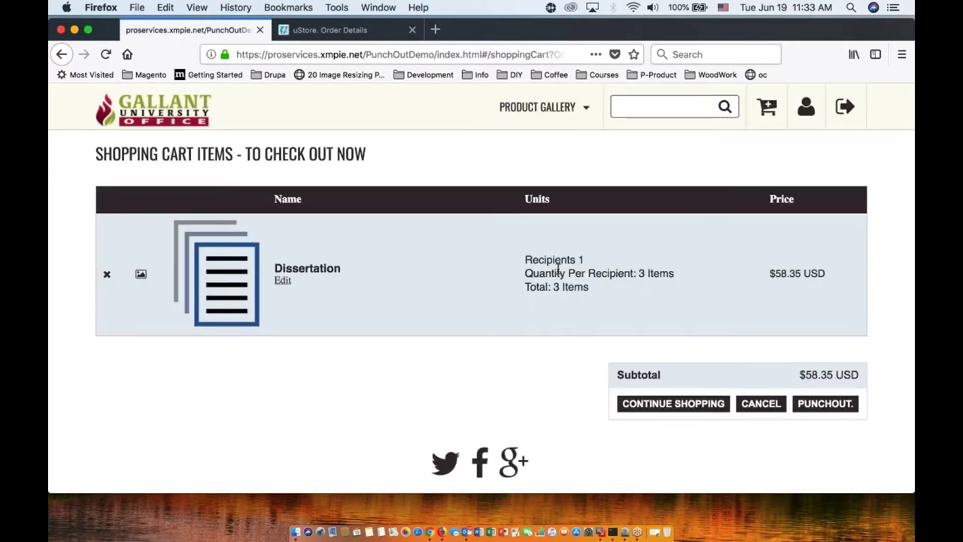
Step: Browse the Business Cards category and open the Student Business Card's customization form
click(654, 406)
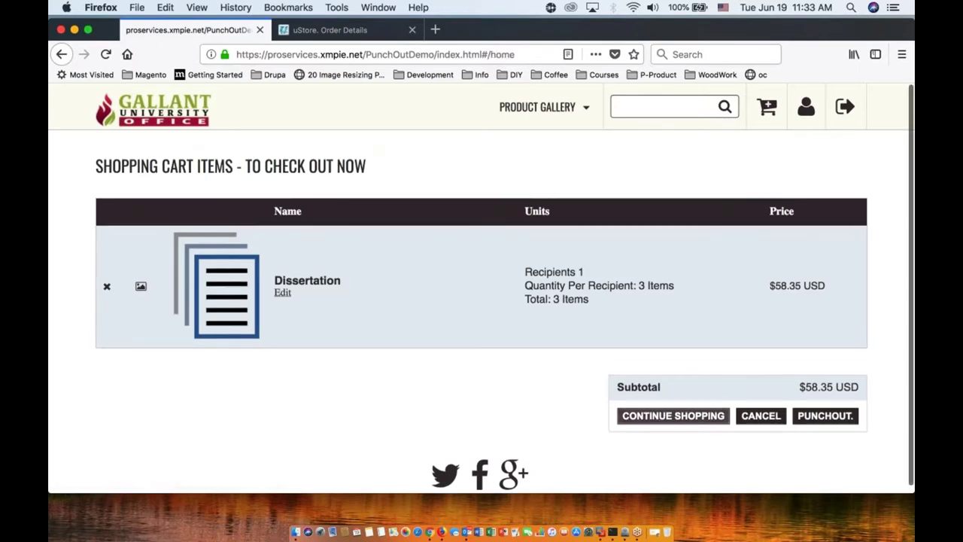
click(523, 119)
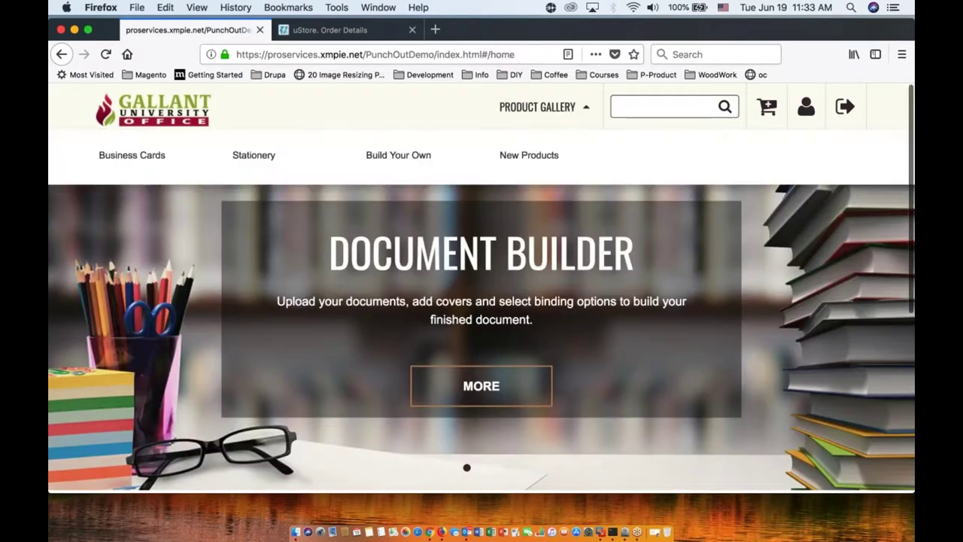
click(148, 160)
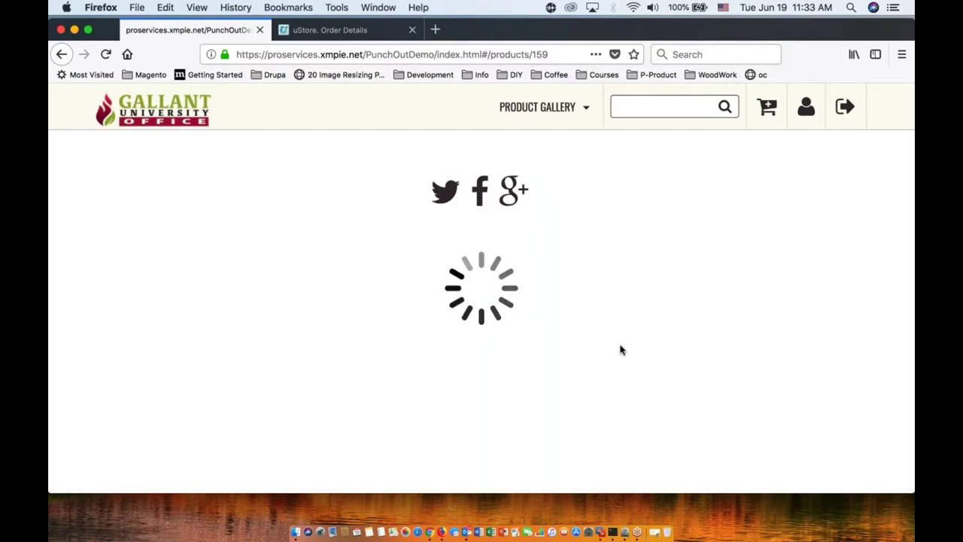
click(197, 370)
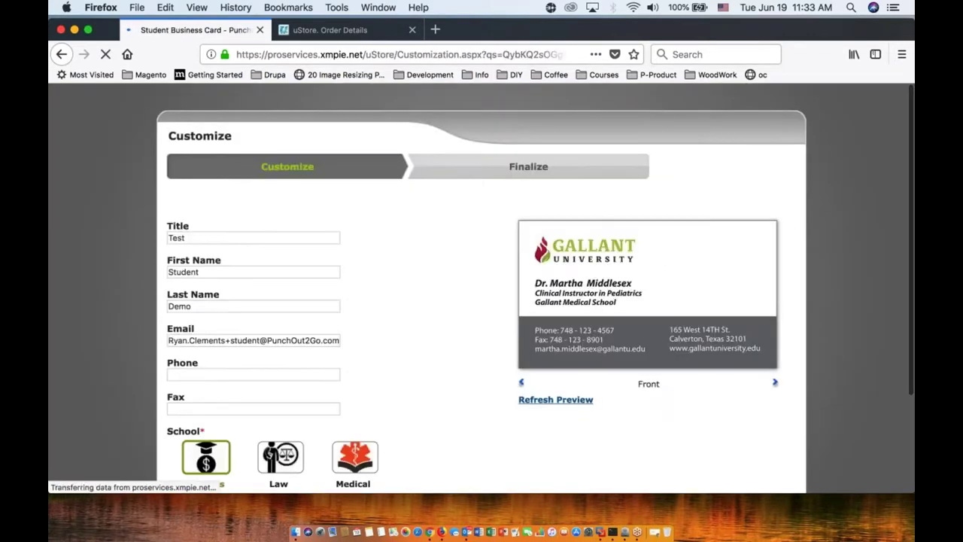
scroll(442, 352, down, 2)
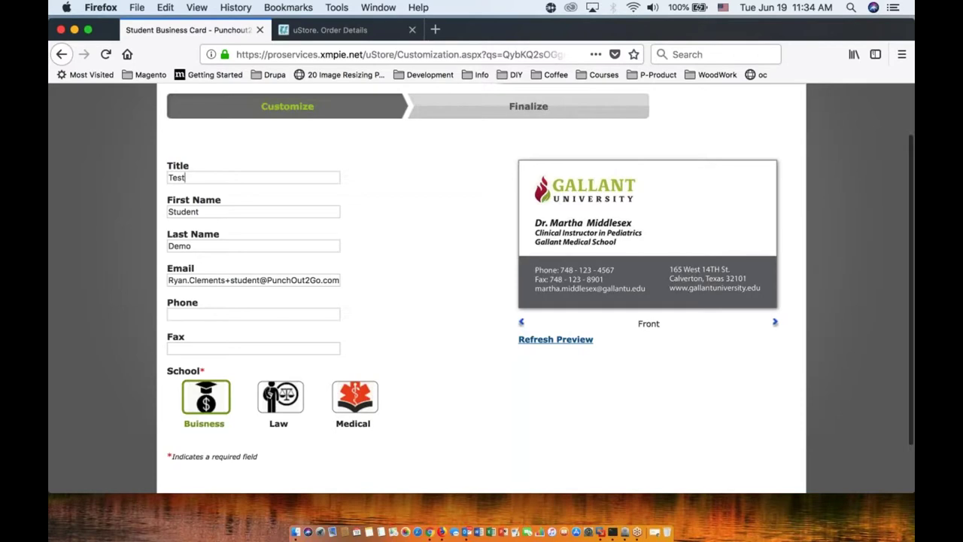
Step: Replace the card's first name, last name and e-mail with the student's own details
double_click(183, 212)
key(Tab)
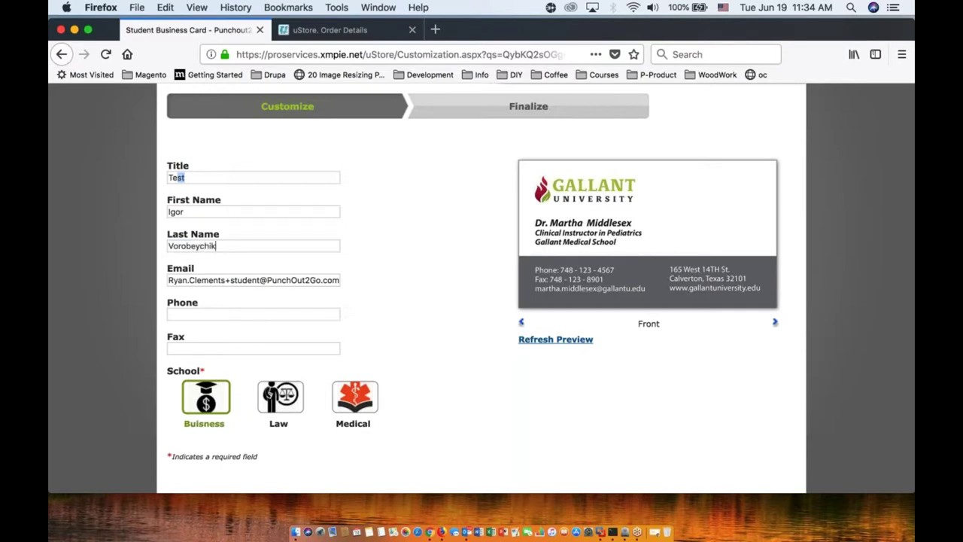
drag(259, 280, 134, 283)
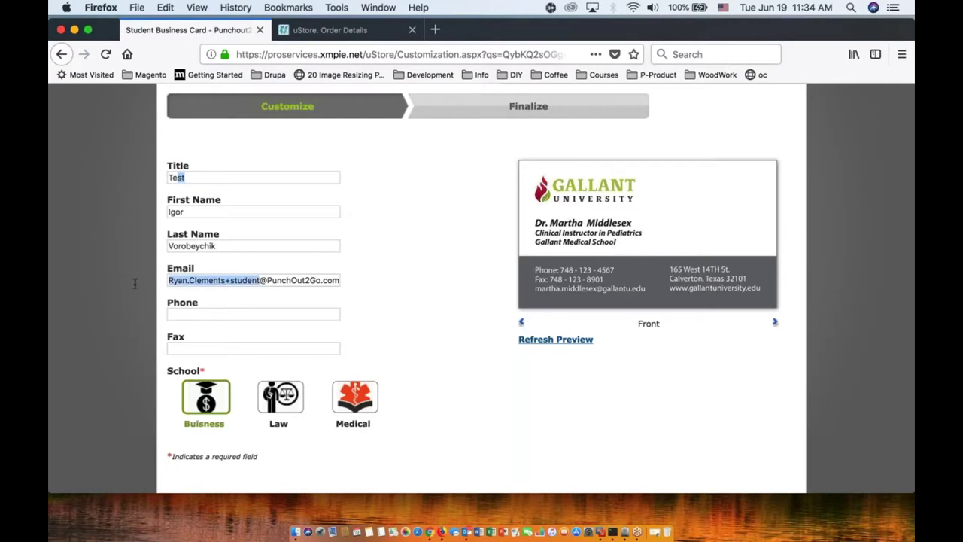
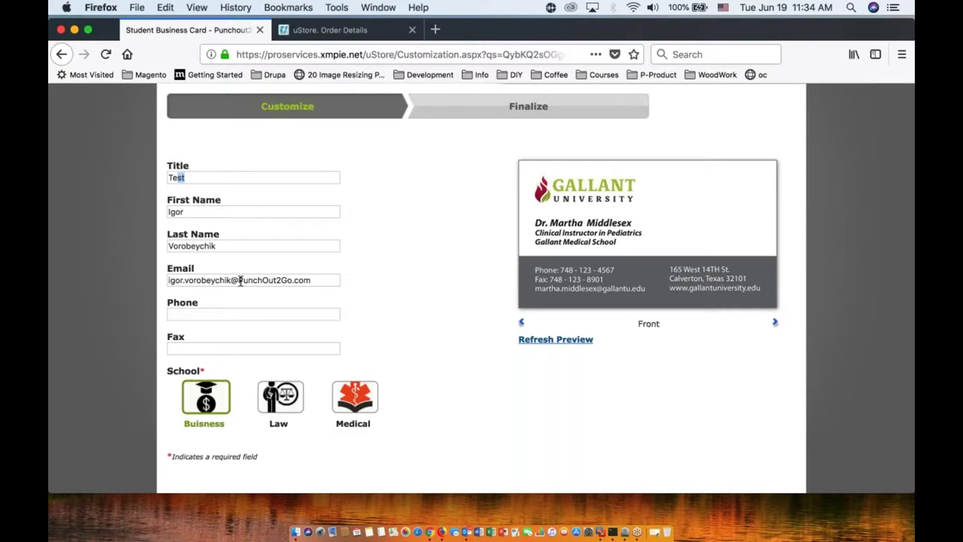
double_click(288, 280)
text(xmpie)
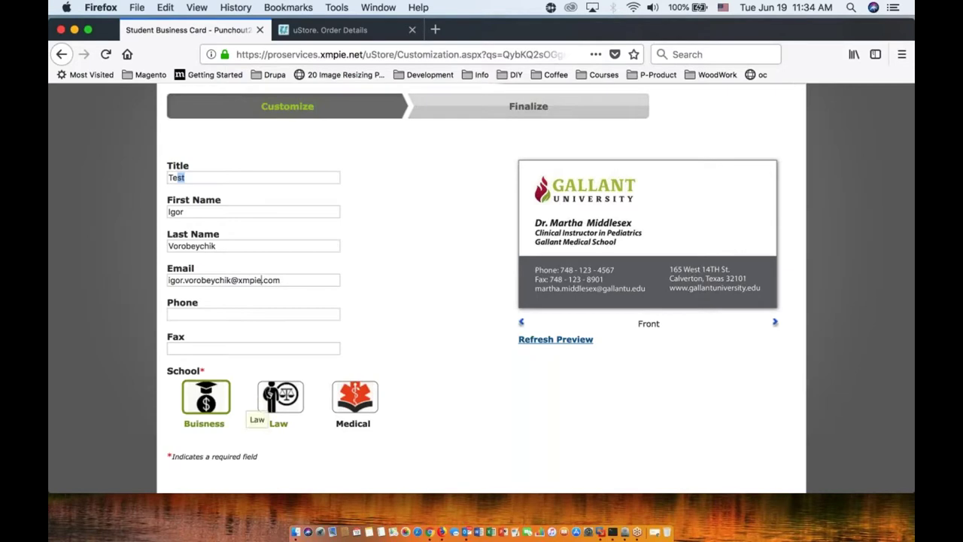
Step: Choose Medical as the school and move on to the Finalize Your Order step
scroll(369, 369, down, 2)
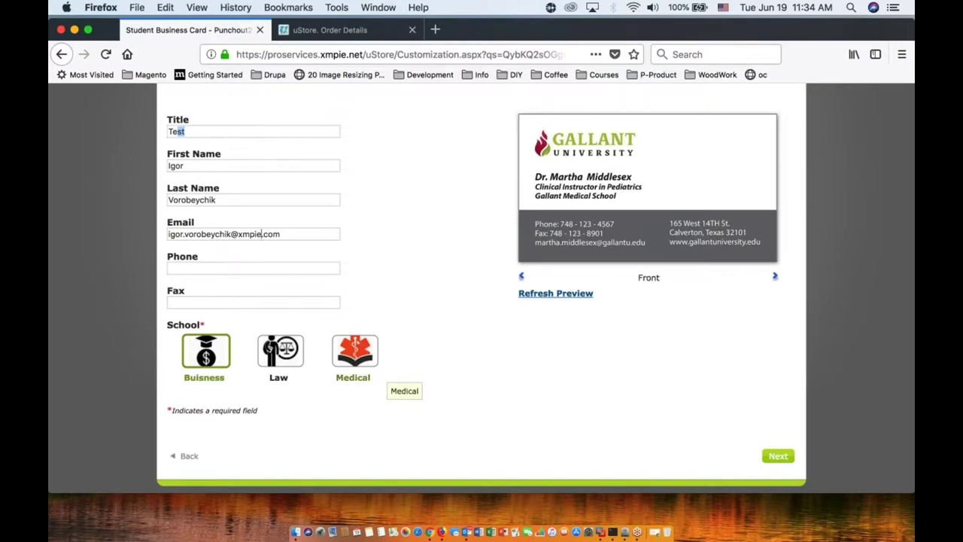
click(355, 365)
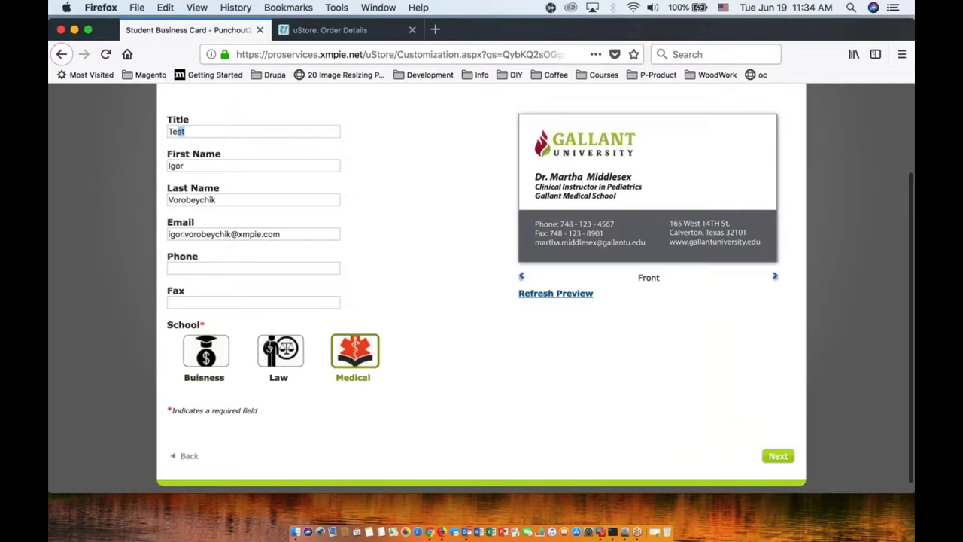
click(779, 457)
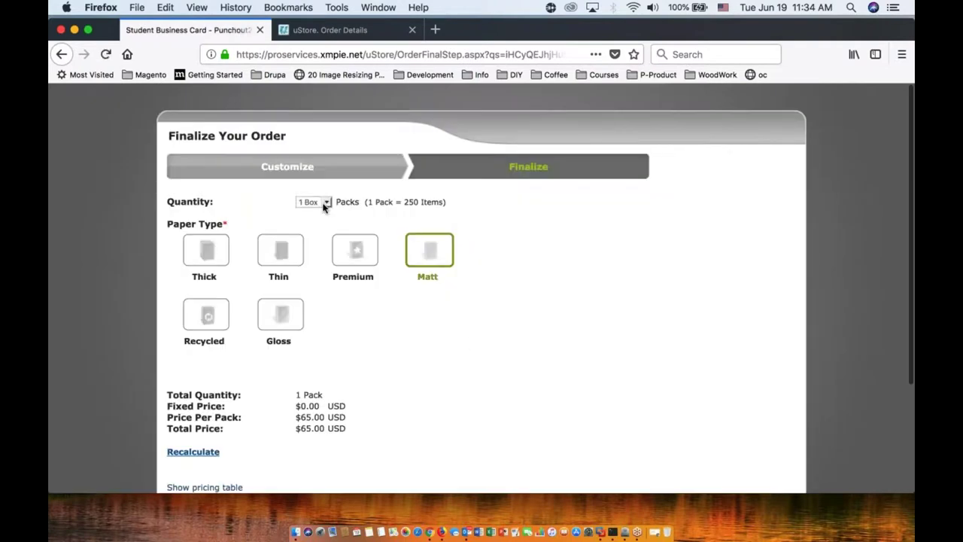
Step: Set the business card order to 2 boxes on Premium paper and recalculate to $88.00
click(315, 202)
click(319, 213)
click(353, 252)
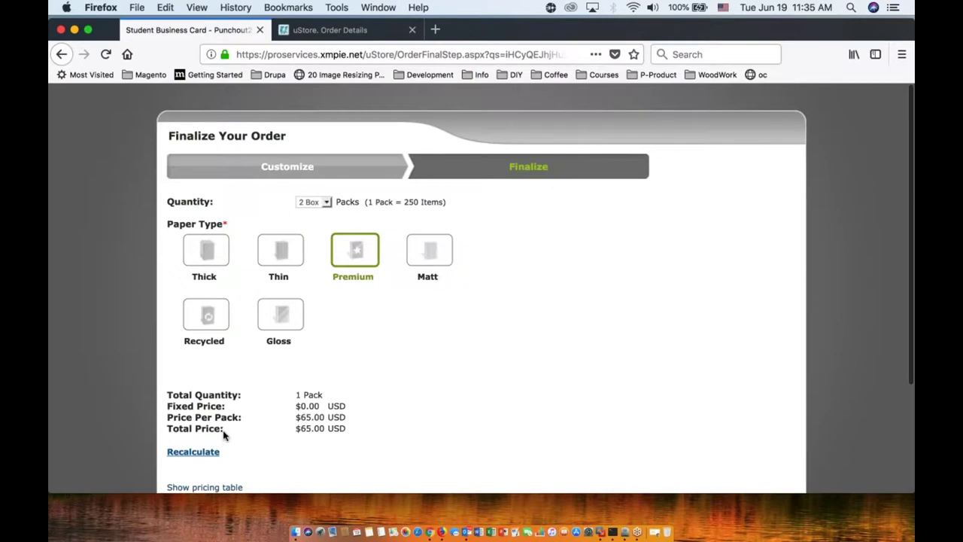
scroll(218, 422, down, 3)
click(193, 316)
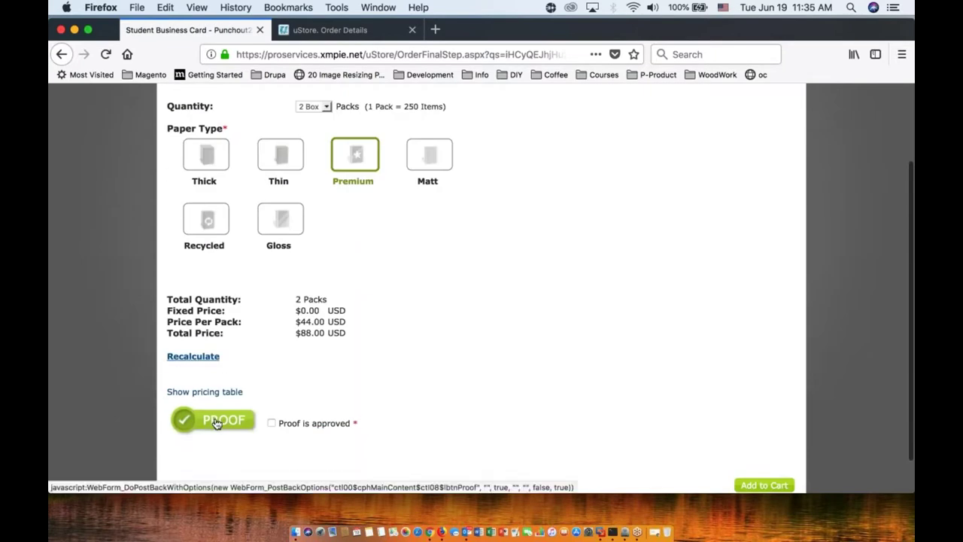
Step: Review the PDF proof, mark it approved, and add the business card to the cart
click(216, 422)
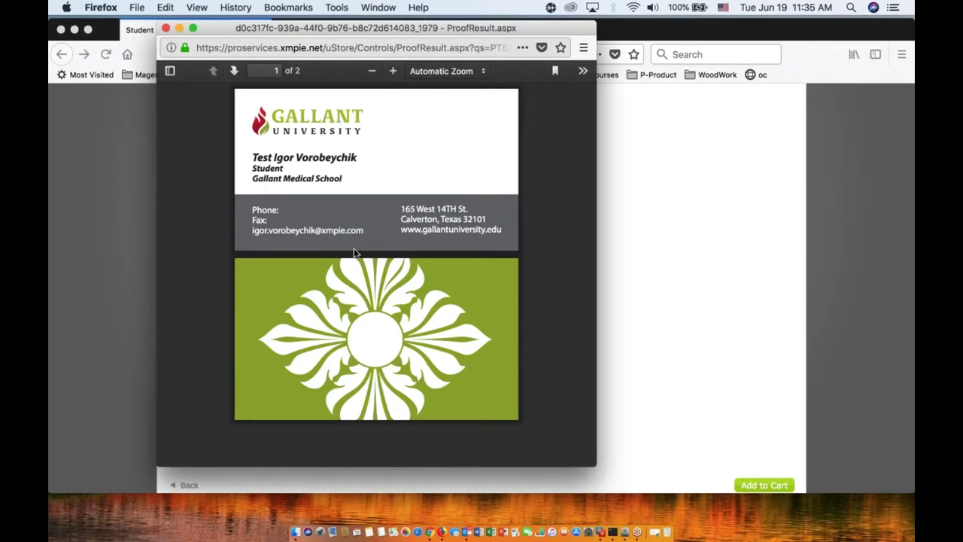
double_click(284, 167)
click(166, 28)
click(271, 422)
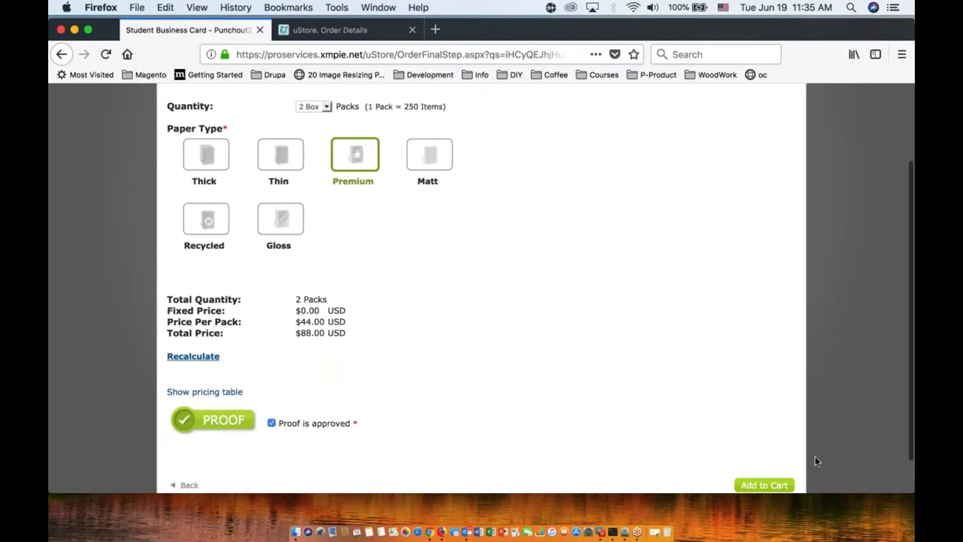
click(756, 487)
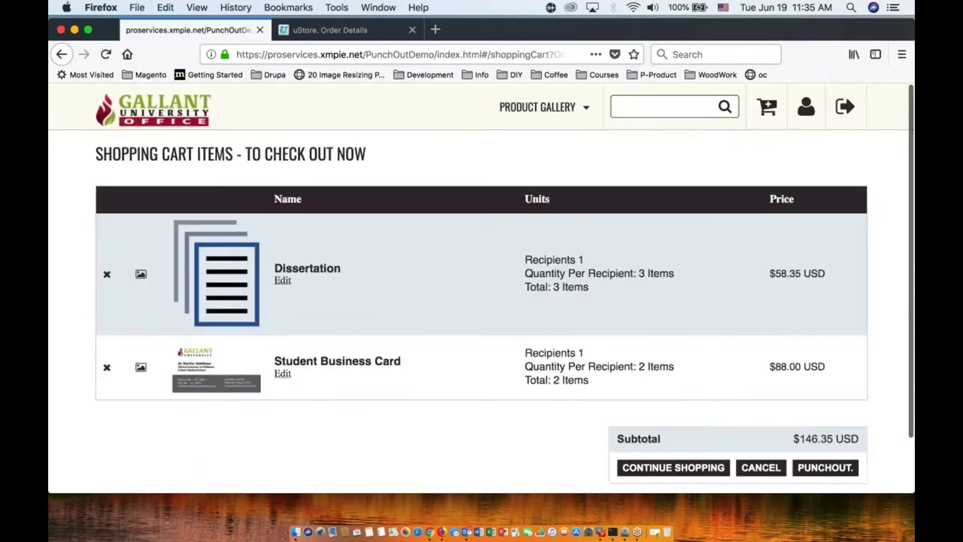
Step: Review the cart's Dissertation and Student Business Card, then go to the Stationery category
scroll(827, 414, down, 2)
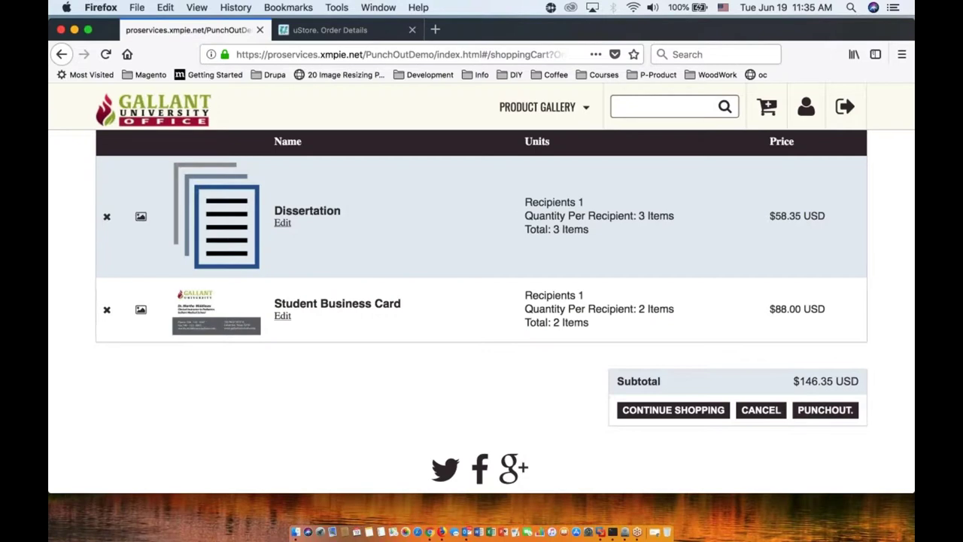
click(523, 109)
click(266, 154)
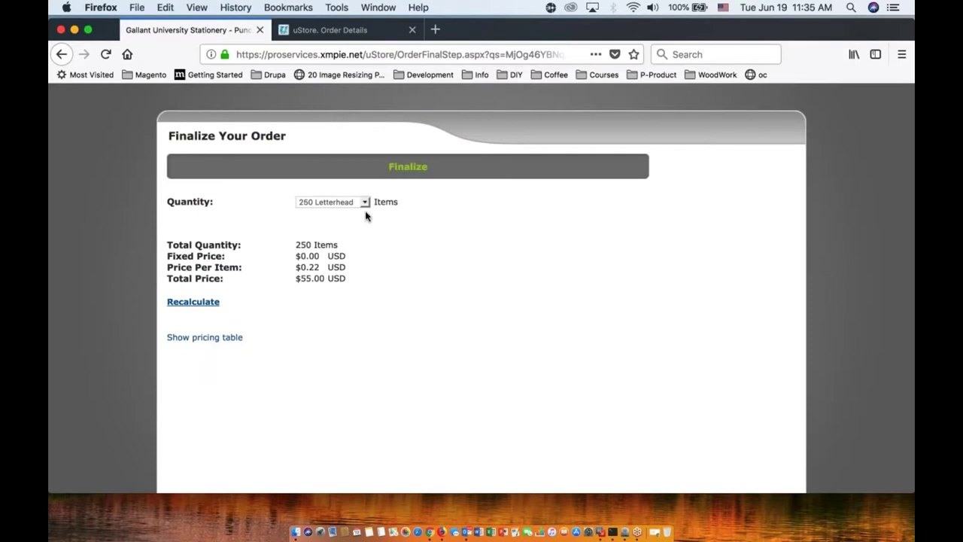
Step: Add 250 Gallant University Envelopes to the cart ($201.35) and punch all three items out to Coupa
scroll(262, 288, down, 2)
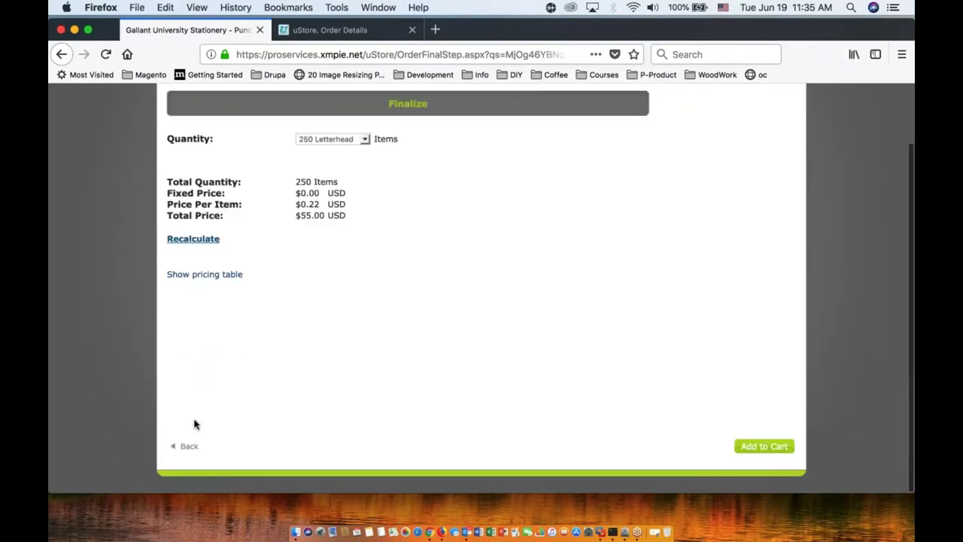
click(189, 445)
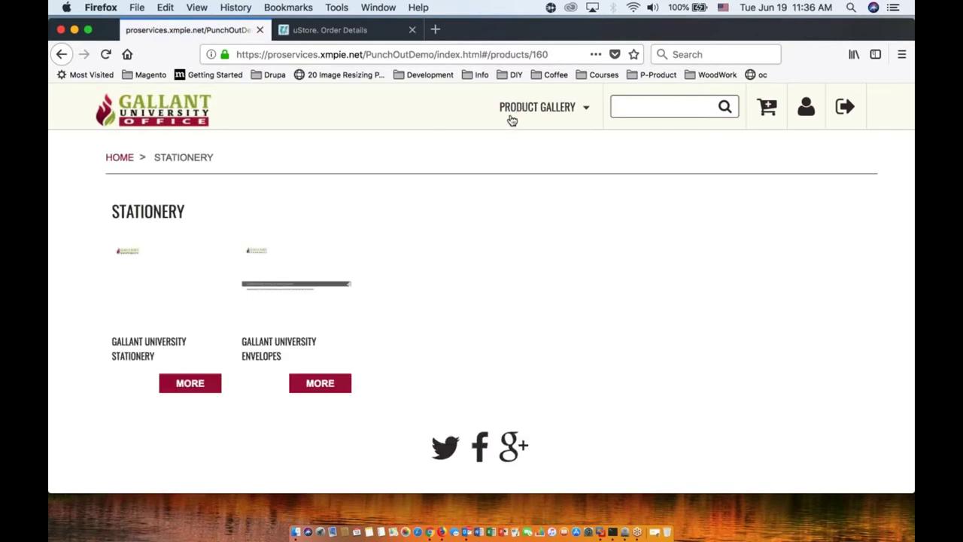
click(319, 383)
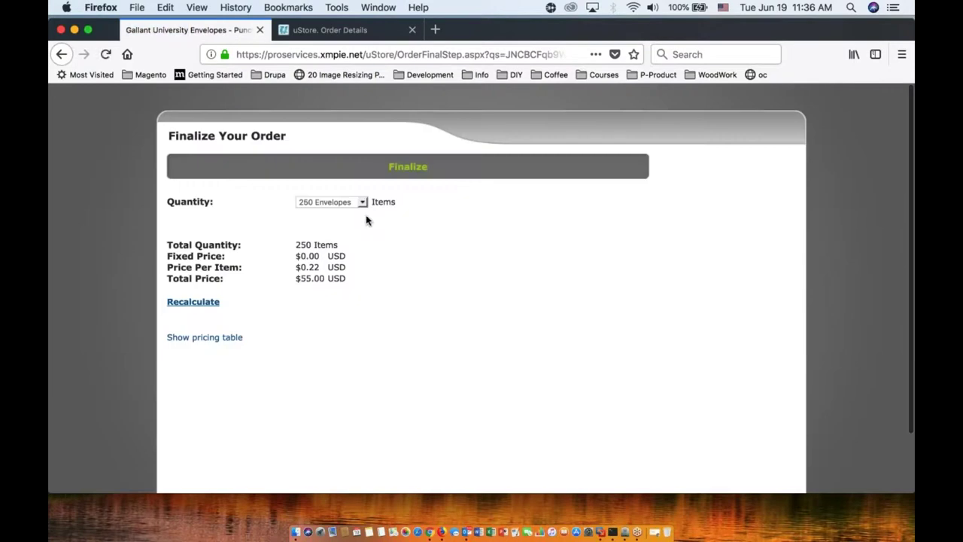
scroll(346, 214, down, 2)
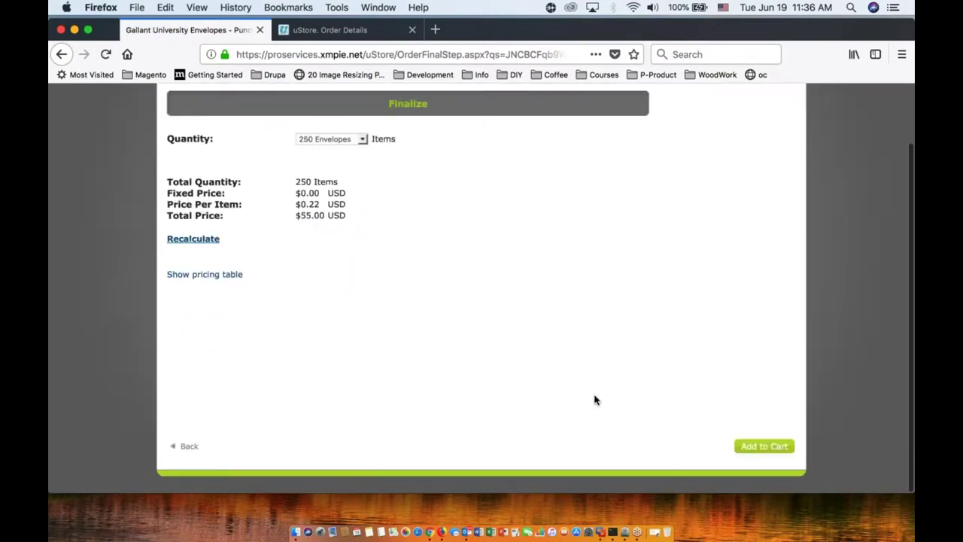
click(763, 445)
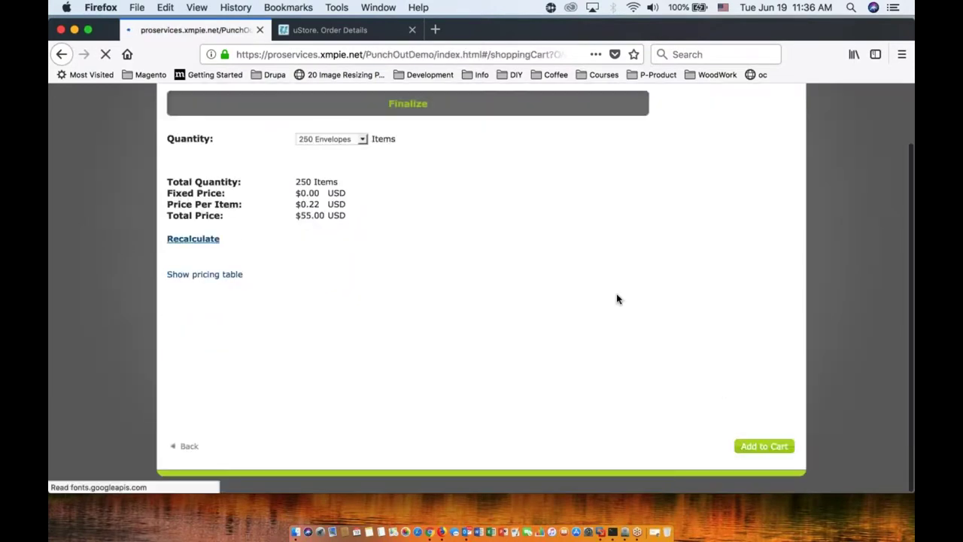
scroll(638, 310, down, 3)
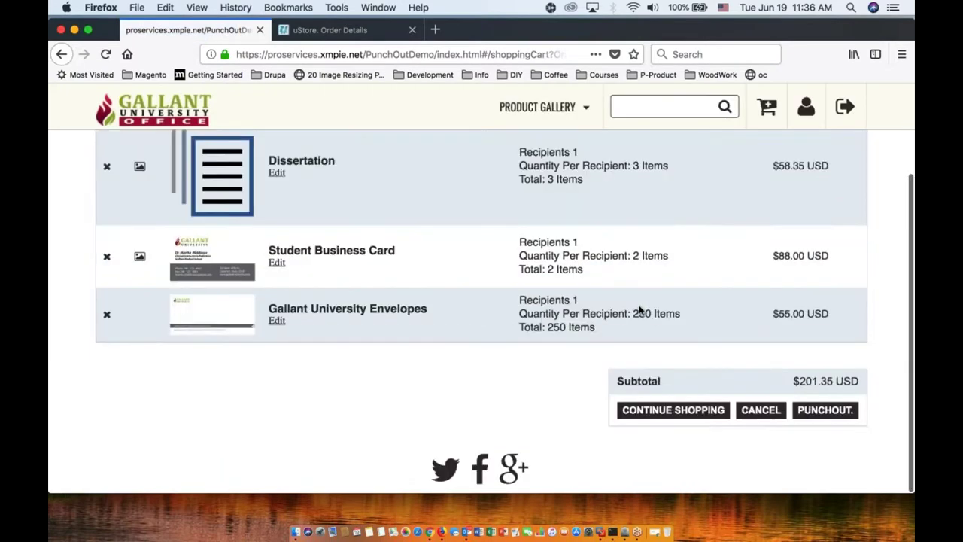
click(823, 413)
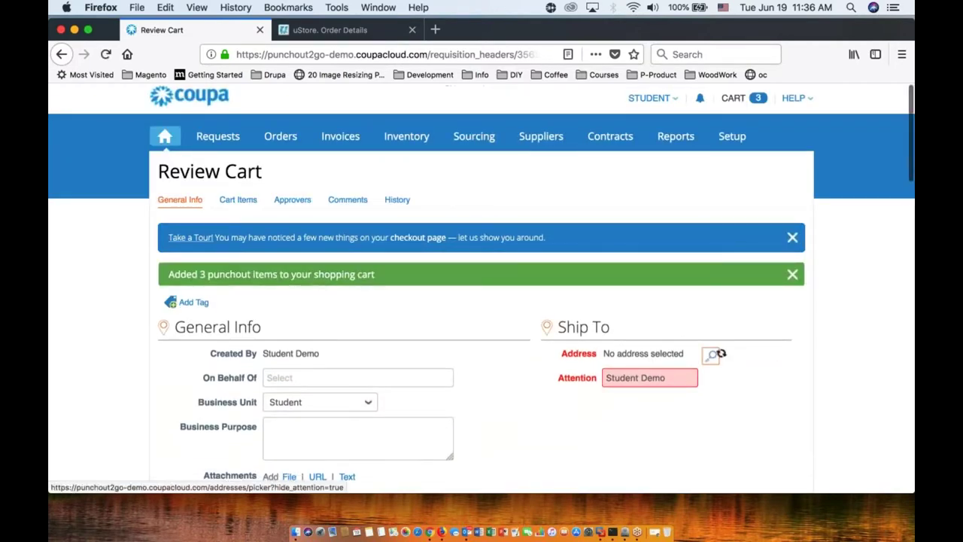
Step: Set the ship-to address to Student and submit requisition #3563 for approval
click(715, 353)
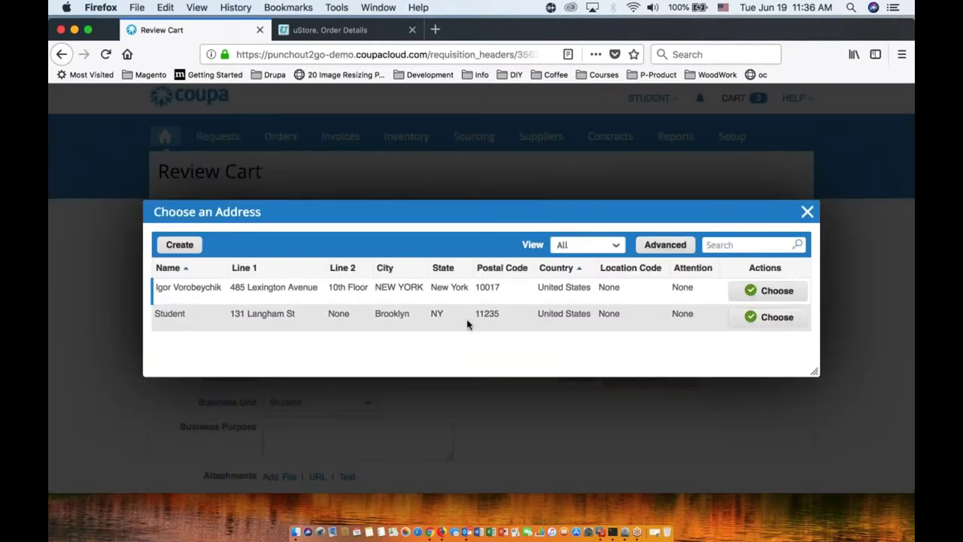
click(768, 322)
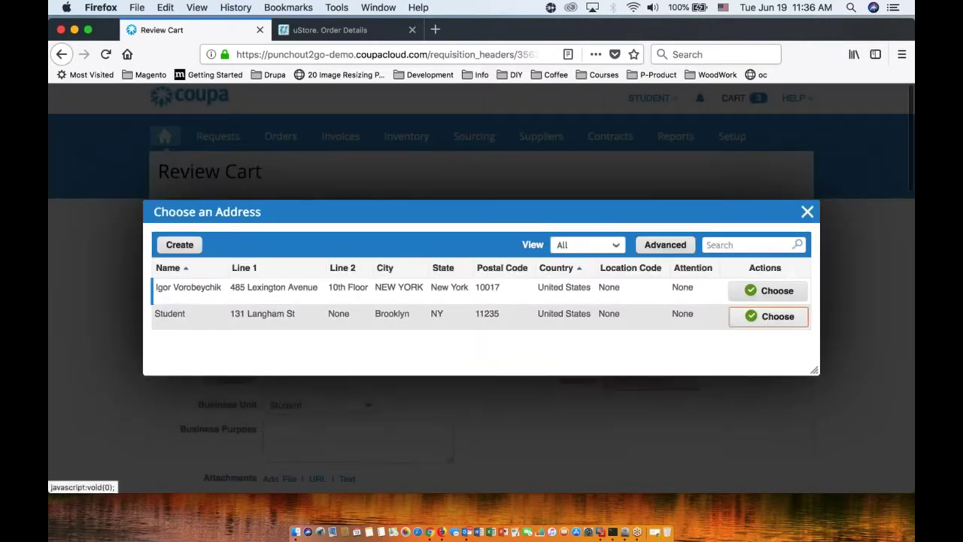
click(751, 321)
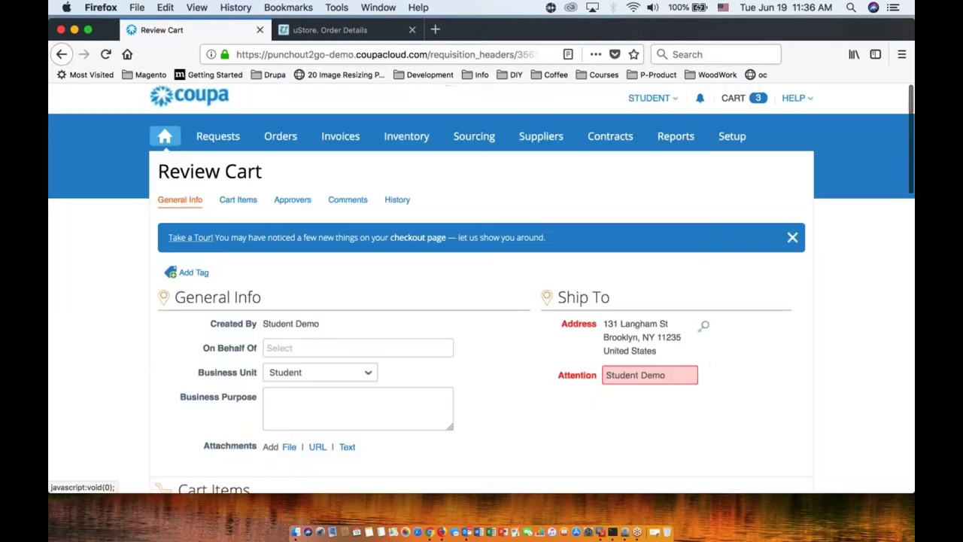
scroll(727, 400, down, 10)
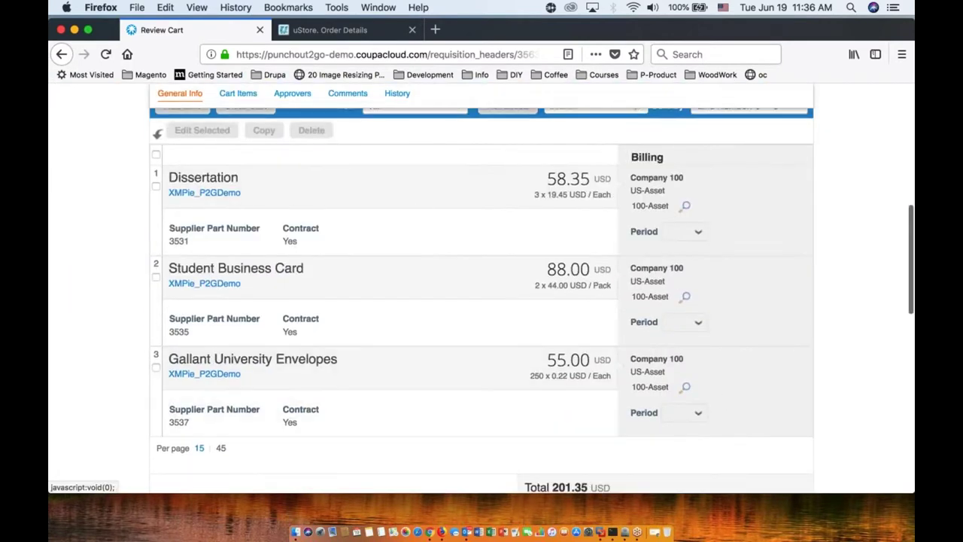
scroll(415, 211, down, 3)
scroll(684, 398, down, 5)
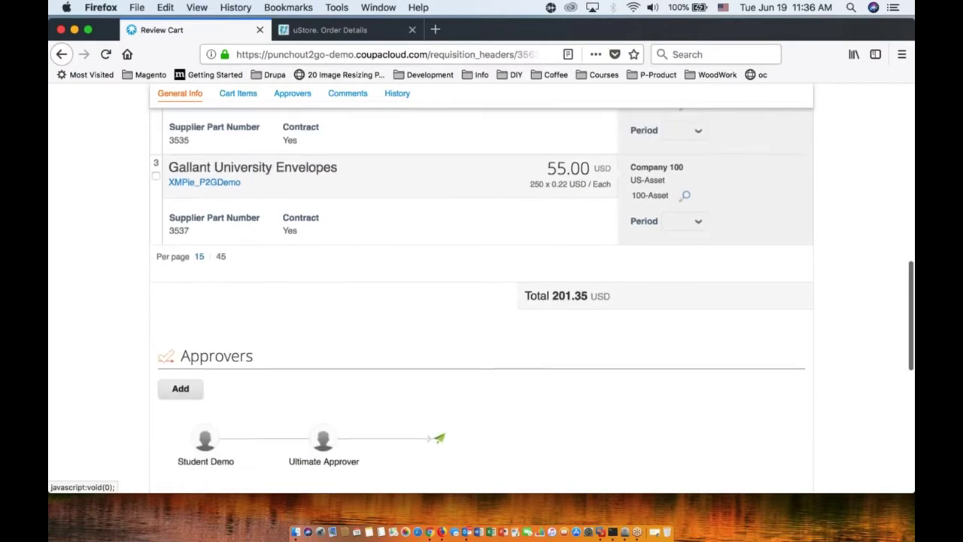
scroll(692, 398, down, 3)
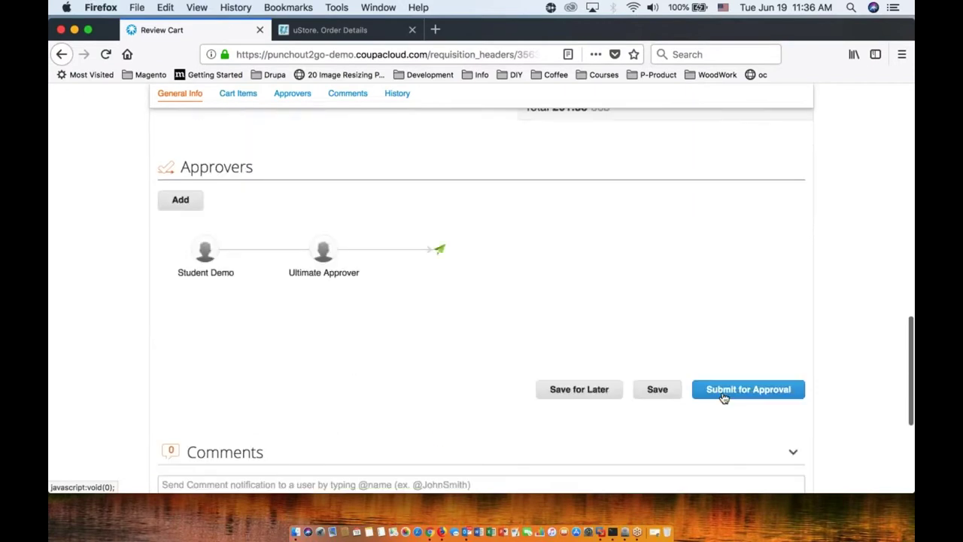
click(737, 390)
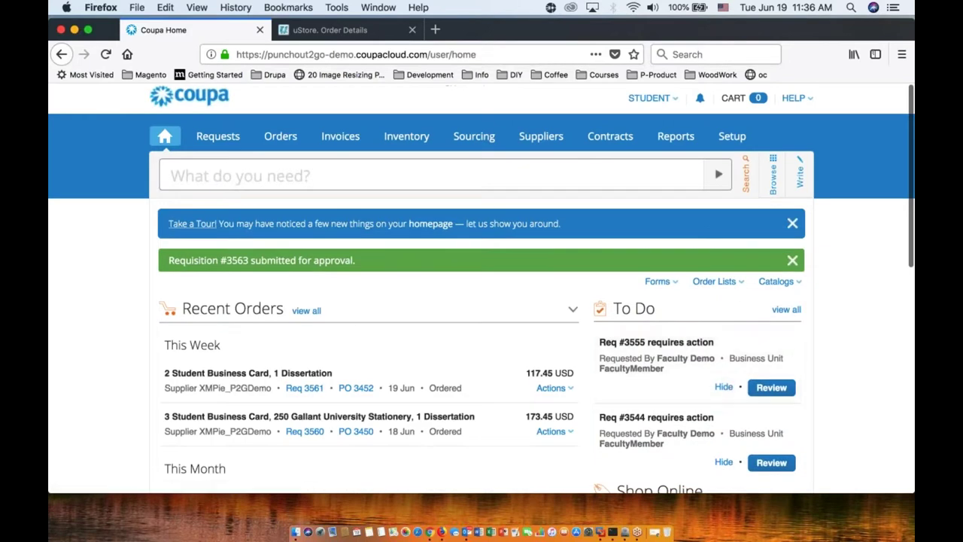
Step: Open requisition #3561 from Recent Orders and confirm it is ordered with PO #3452
click(249, 378)
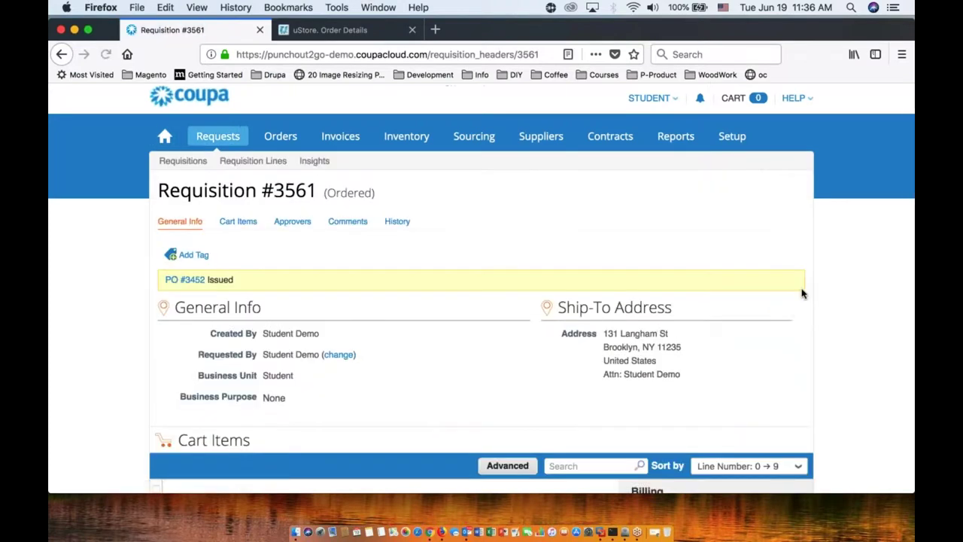
scroll(839, 323, down, 15)
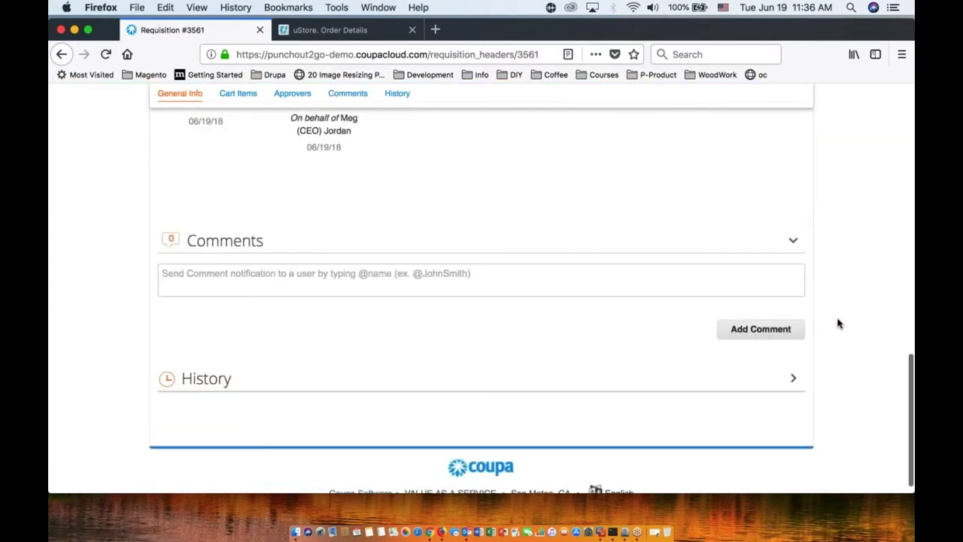
scroll(838, 324, down, 1)
scroll(839, 323, up, 5)
scroll(839, 324, up, 3)
scroll(839, 324, down, 5)
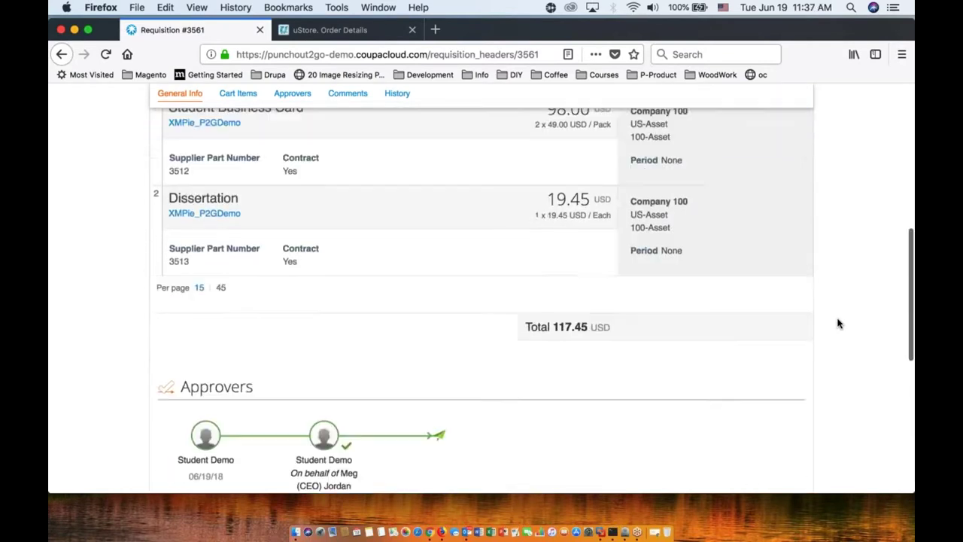
scroll(838, 323, down, 2)
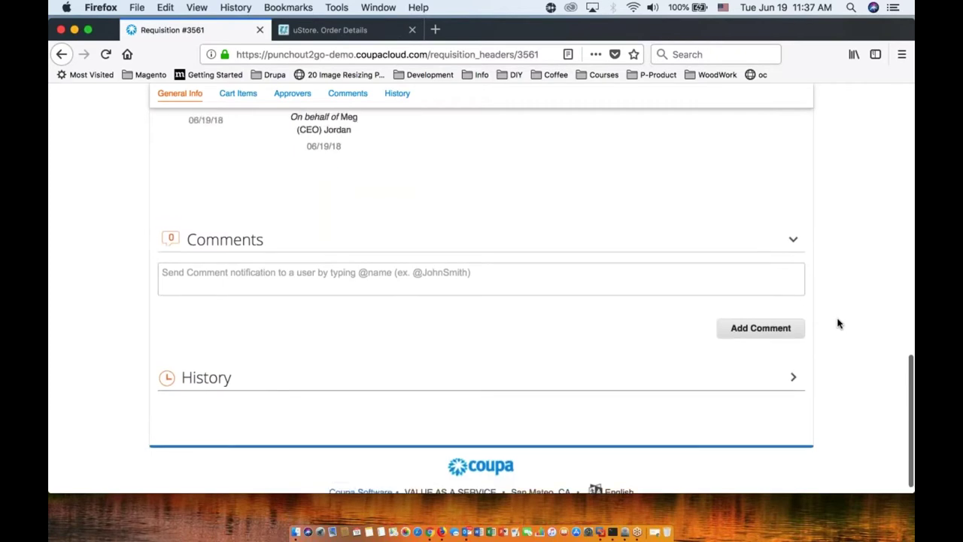
scroll(838, 323, up, 15)
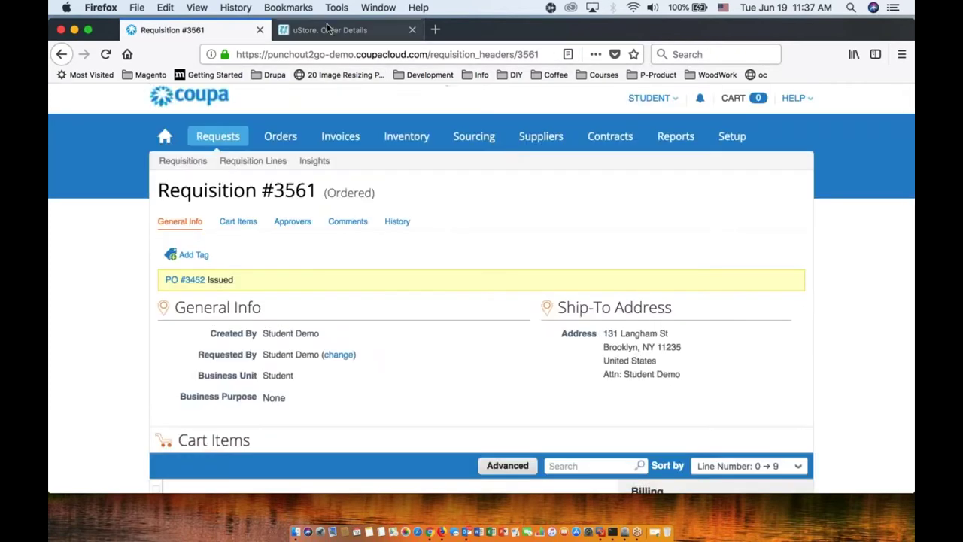
Step: Check the uStore back-office orders list, then return to Coupa and open Purchase Orders
click(329, 30)
click(368, 113)
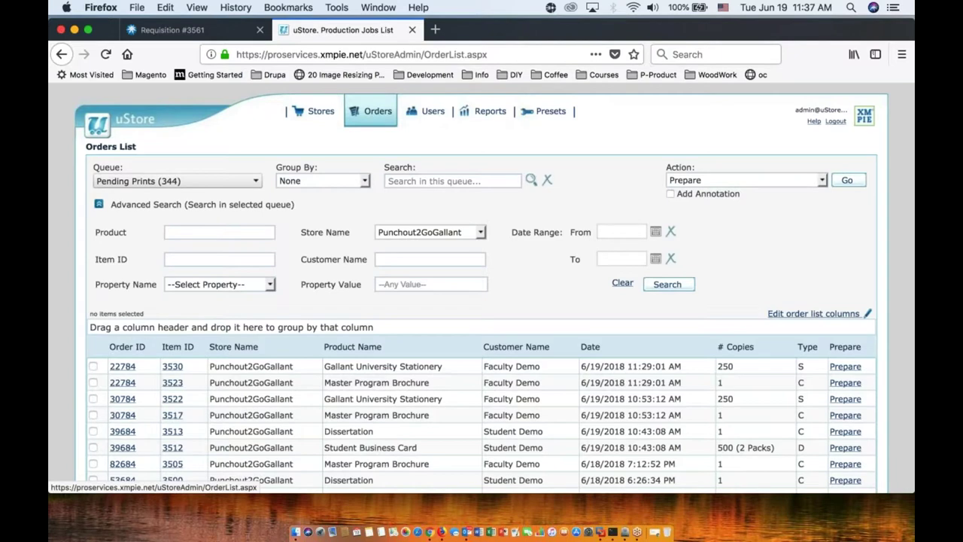
click(197, 30)
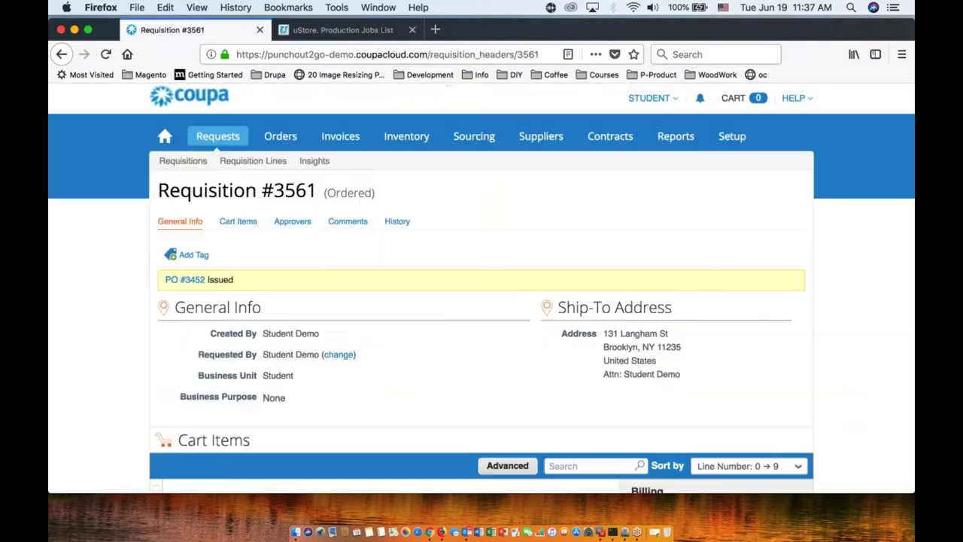
scroll(396, 327, down, 5)
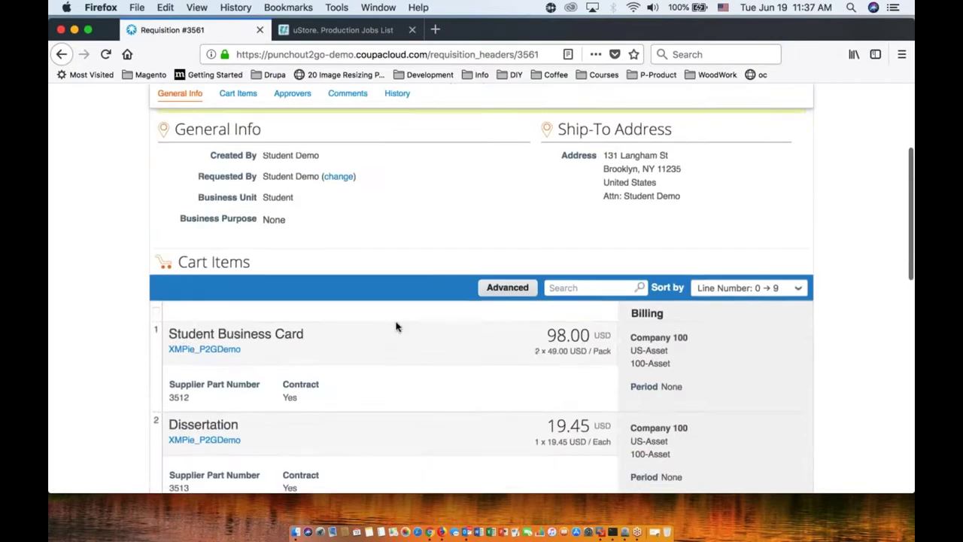
scroll(396, 327, down, 7)
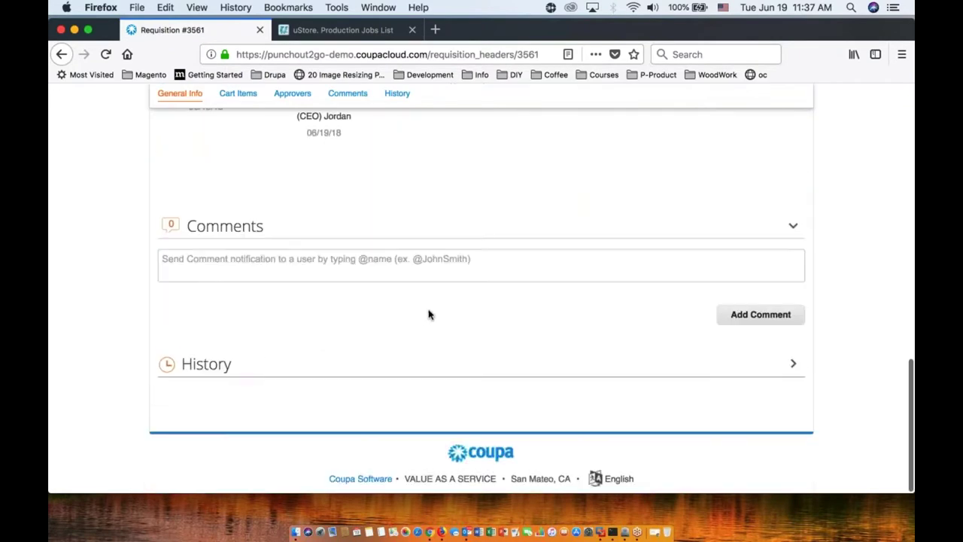
scroll(429, 314, up, 12)
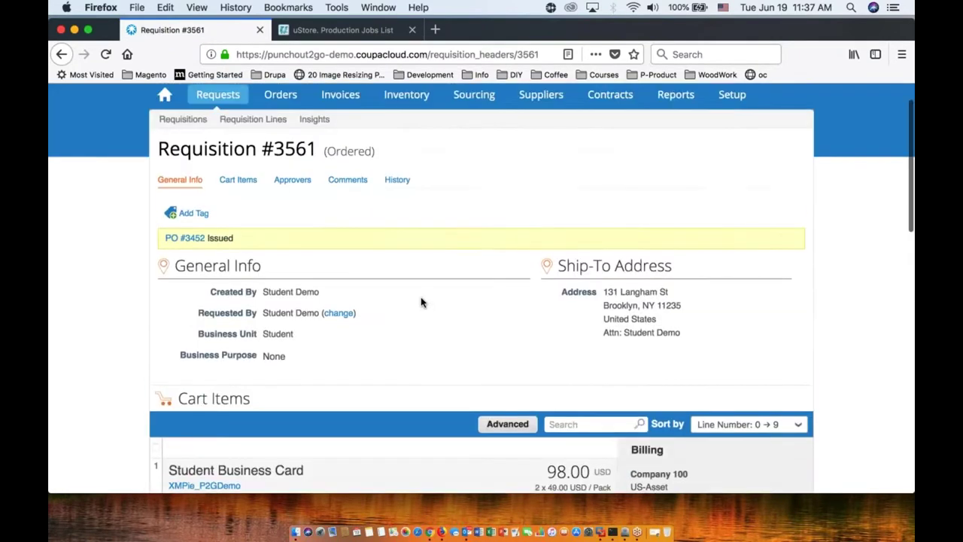
click(280, 141)
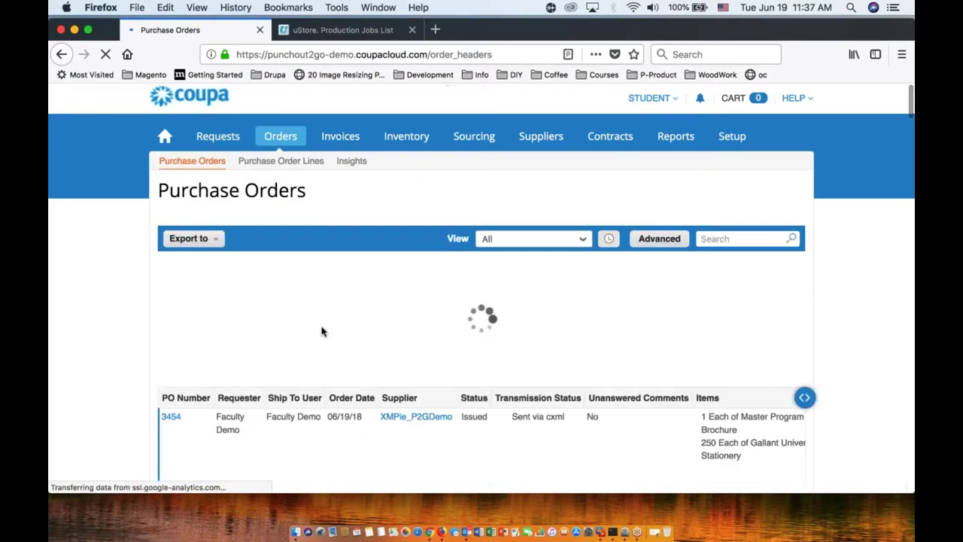
Step: Go back to the Coupa home page and open requisition #3563 from Recent Orders
scroll(97, 336, down, 5)
scroll(97, 336, up, 5)
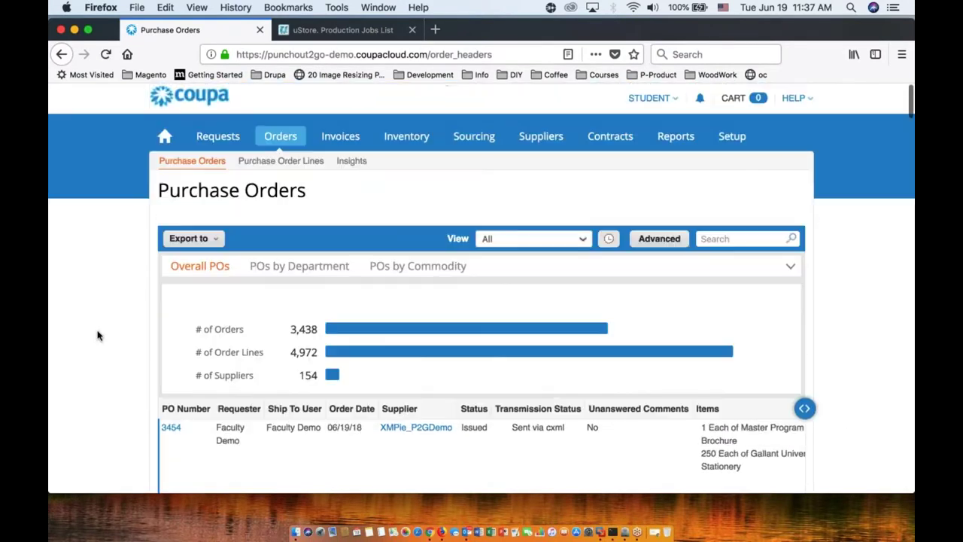
click(164, 136)
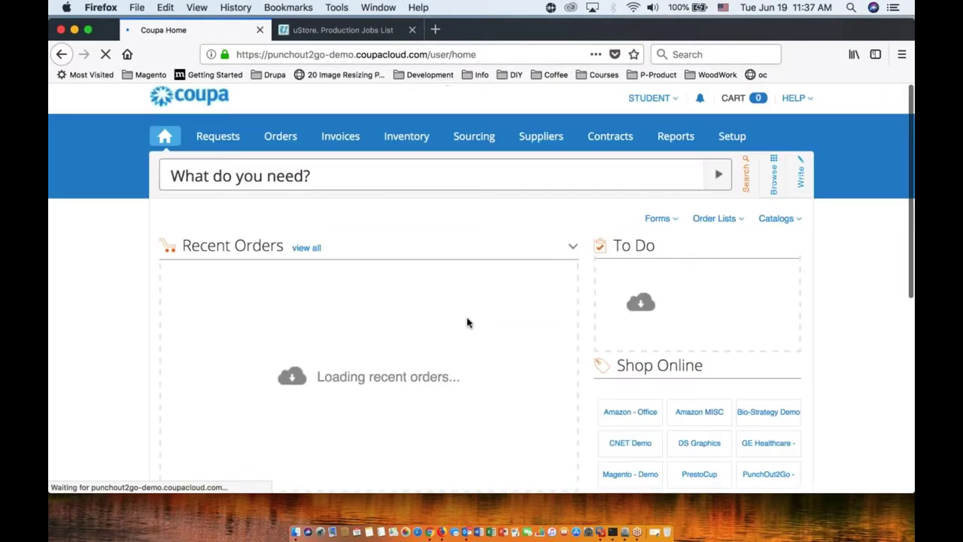
scroll(387, 351, down, 3)
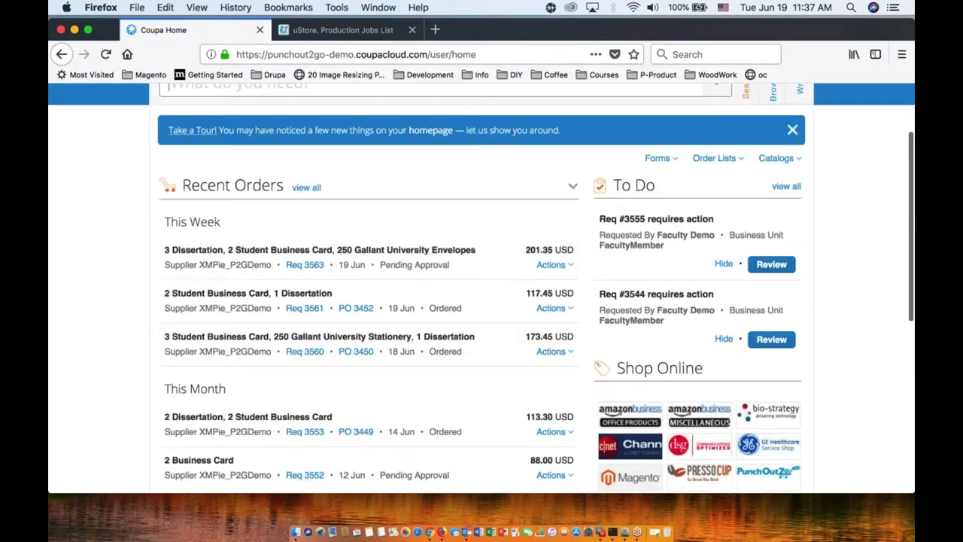
click(233, 254)
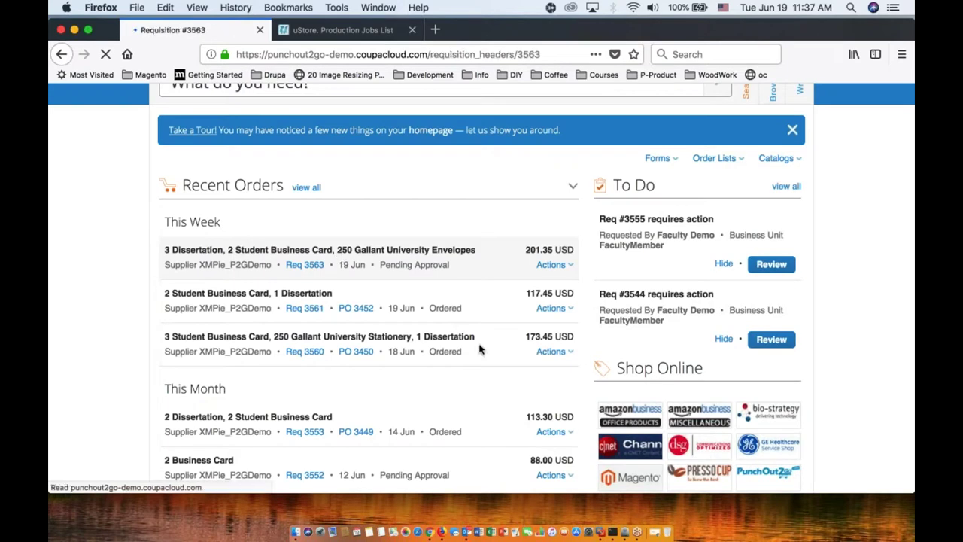
Step: Bypass approvals to order requisition #3563, issuing PO #3455, then return to the uStore orders list
scroll(533, 325, down, 10)
scroll(534, 326, down, 3)
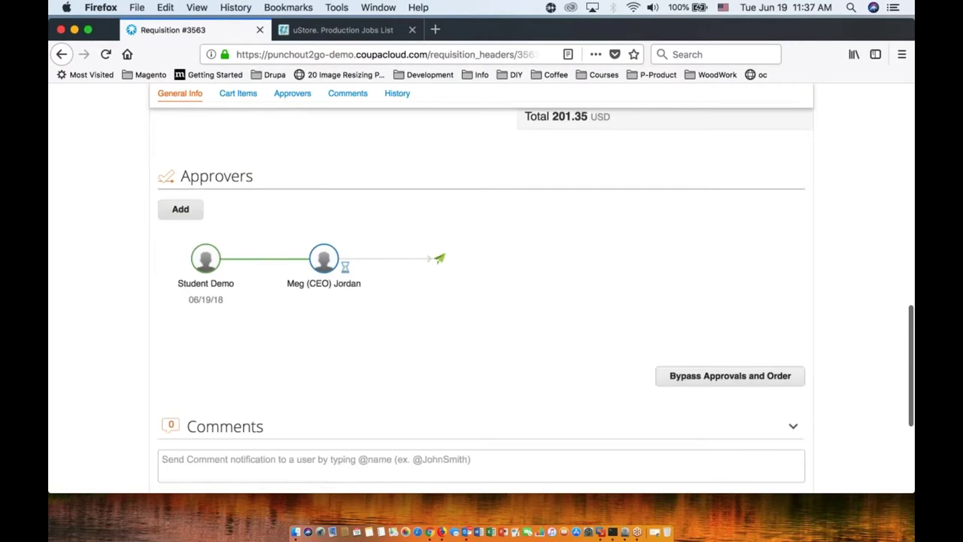
click(728, 374)
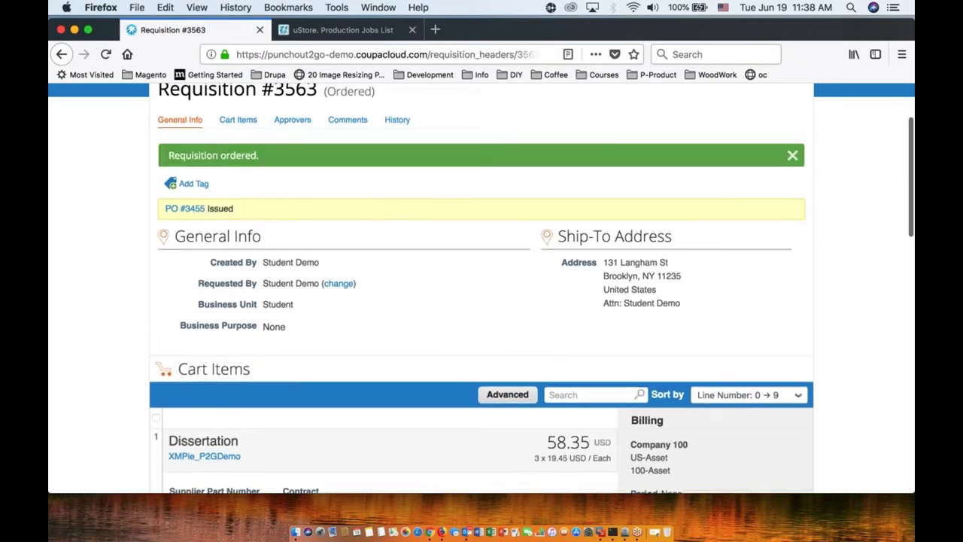
key(ctrl+Tab)
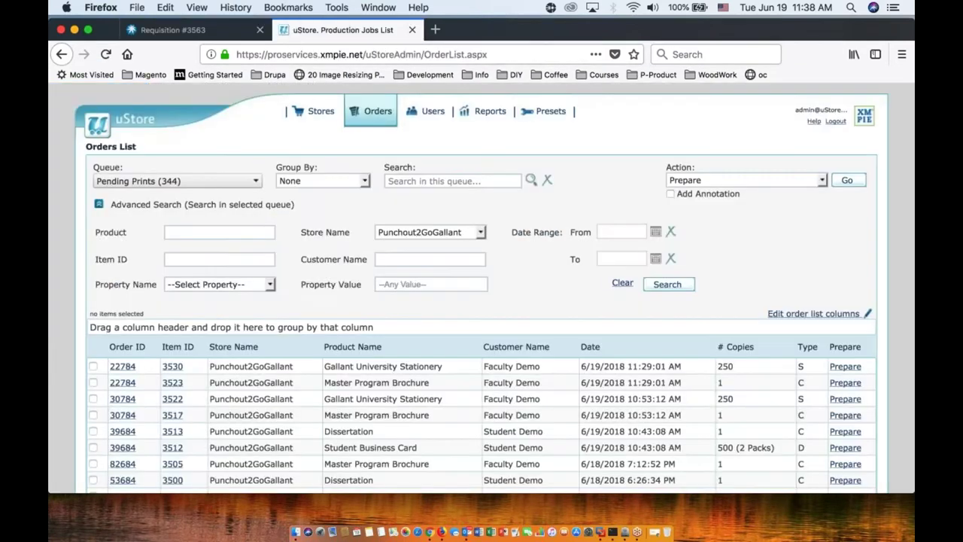
Step: Refresh the pending orders list and open the details of new order 21784
click(531, 179)
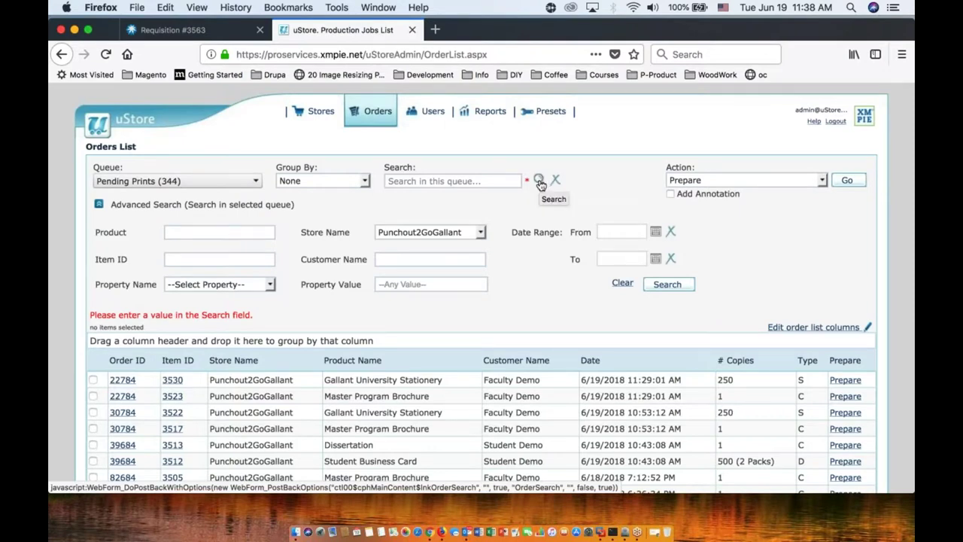
click(539, 182)
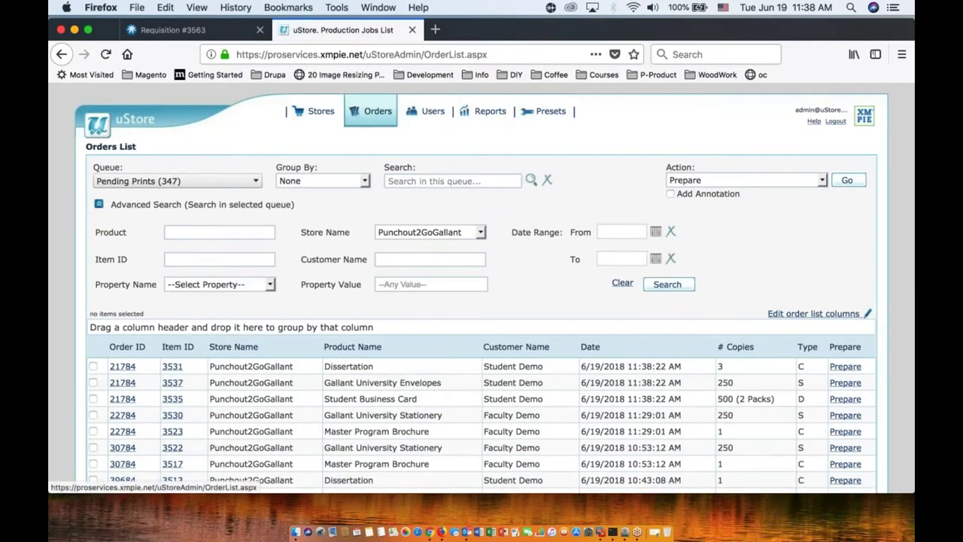
scroll(475, 326, down, 3)
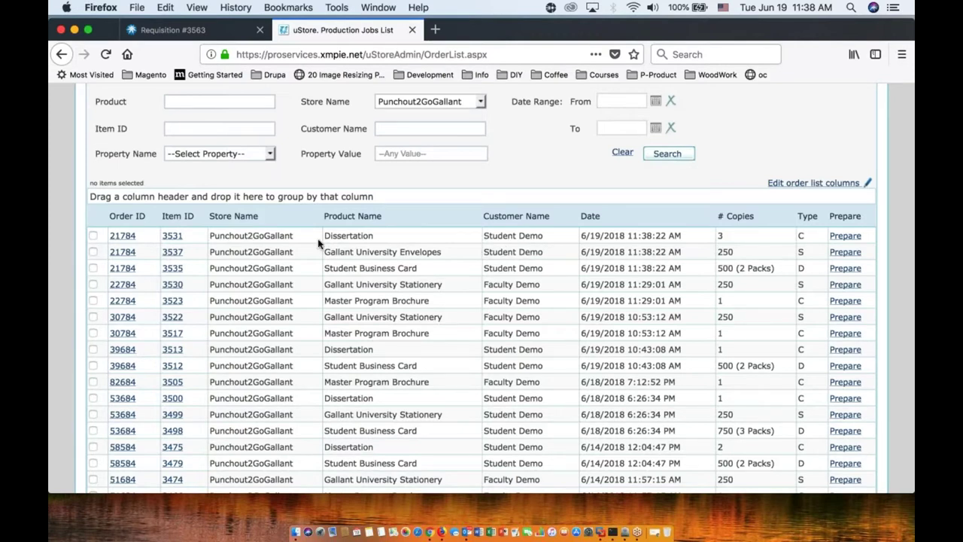
click(123, 235)
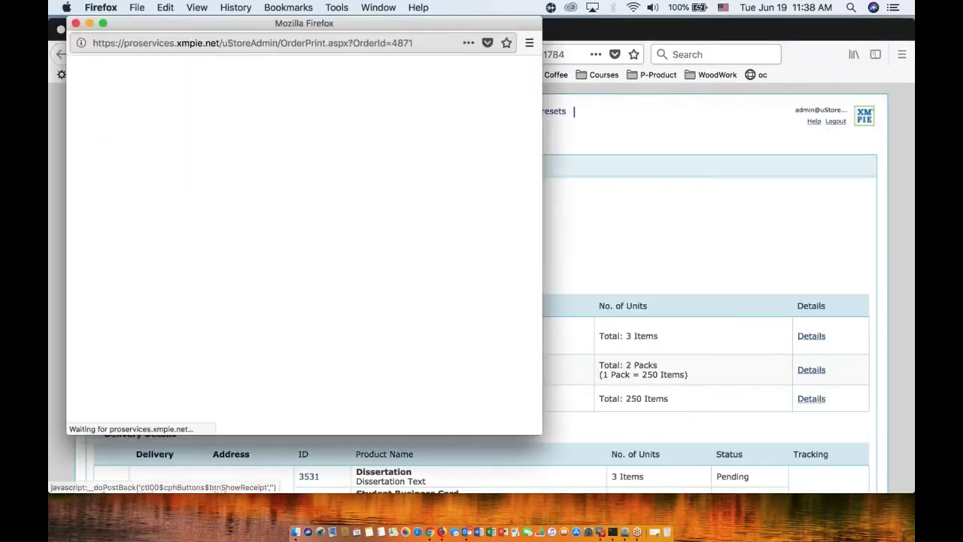
Step: Review order 21784's receipt: 3 Dissertations, 2 business card packs, 250 envelopes, then close it
scroll(400, 285, down, 3)
scroll(400, 285, down, 2)
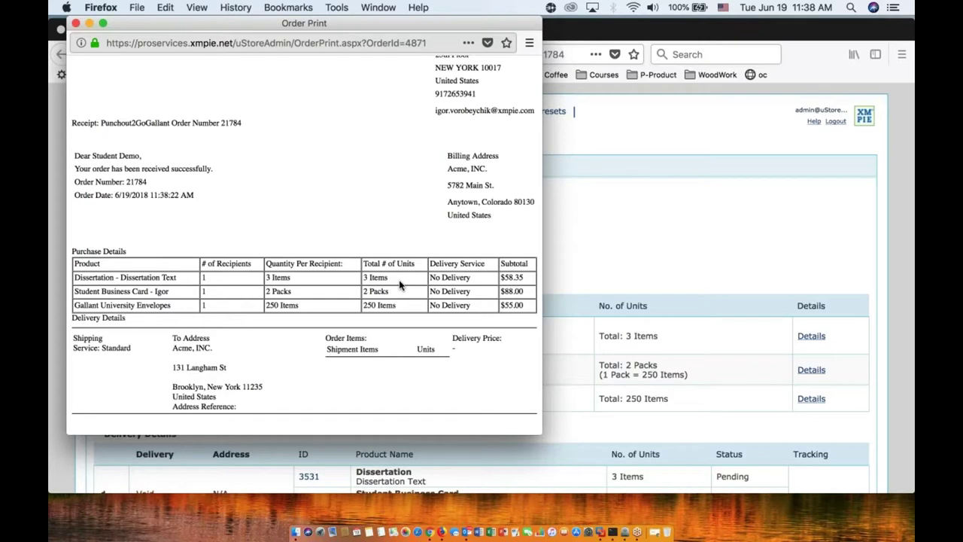
click(75, 23)
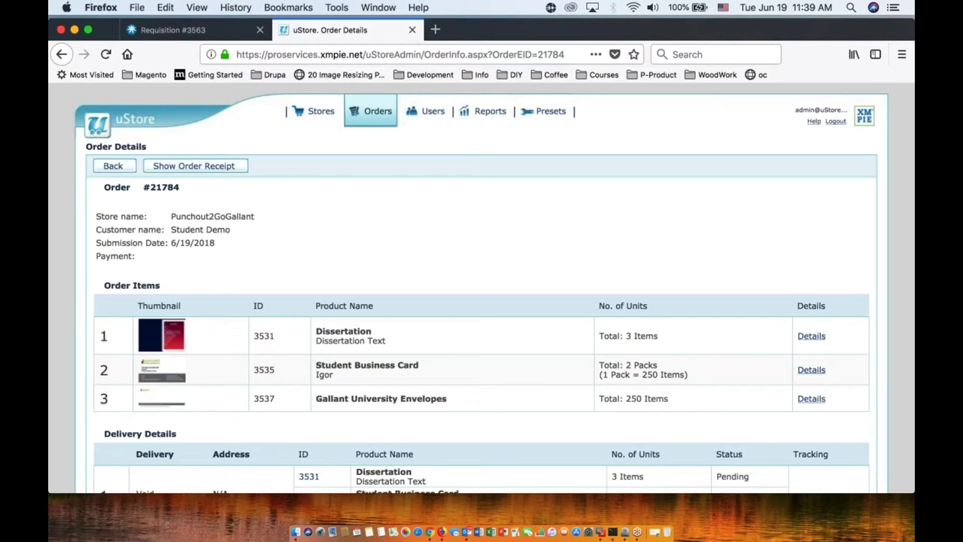
Step: Browse the back-office Presets settings, then play the PunchOut2Go webinar deck from the first slide
click(543, 117)
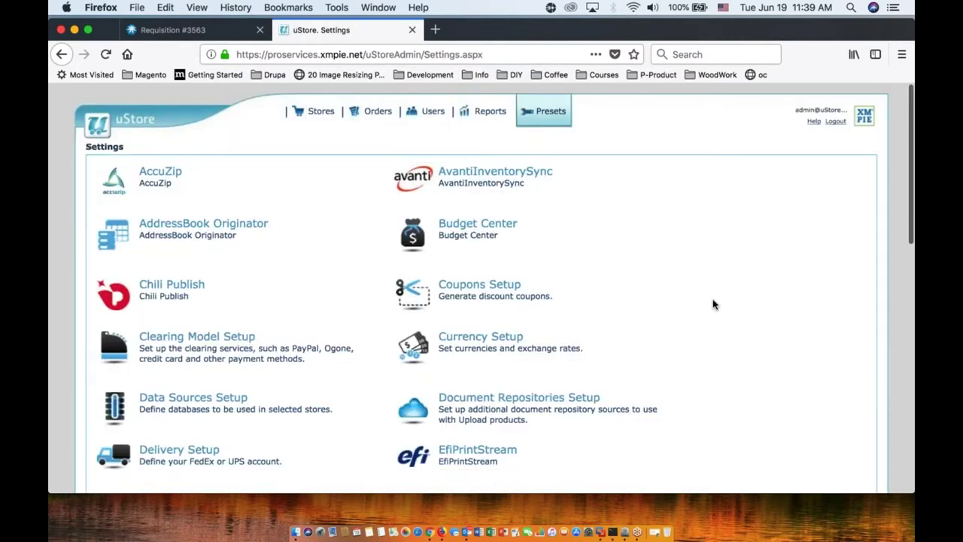
scroll(714, 303, down, 10)
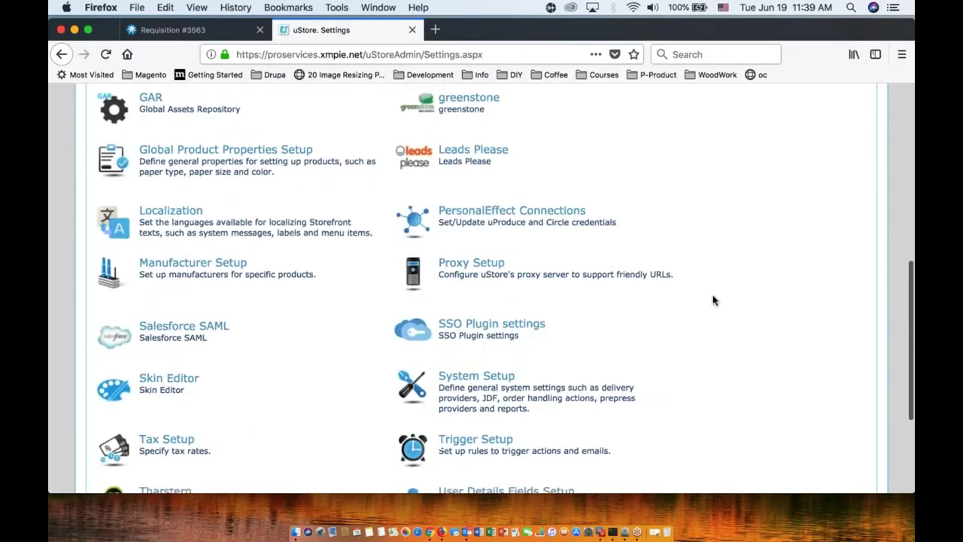
scroll(714, 300, down, 5)
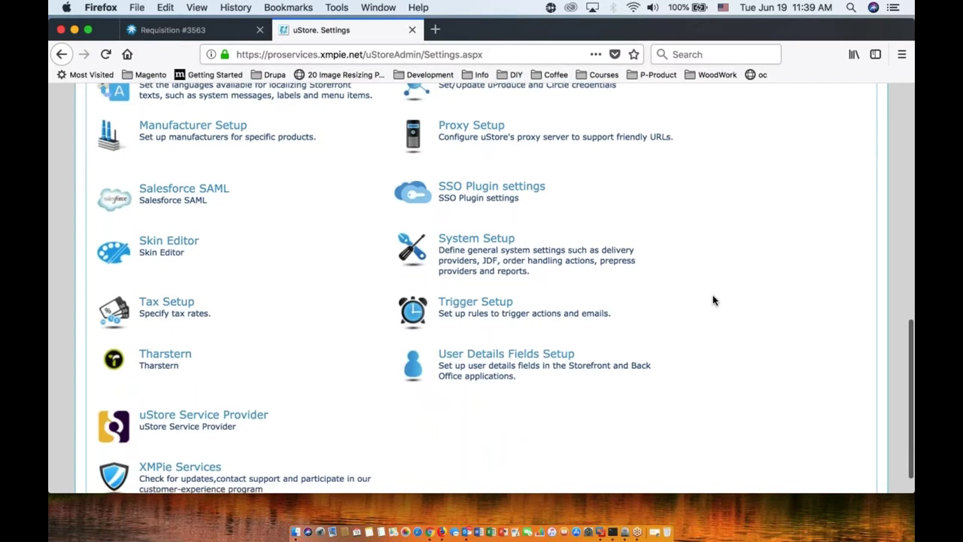
scroll(714, 300, down, 1)
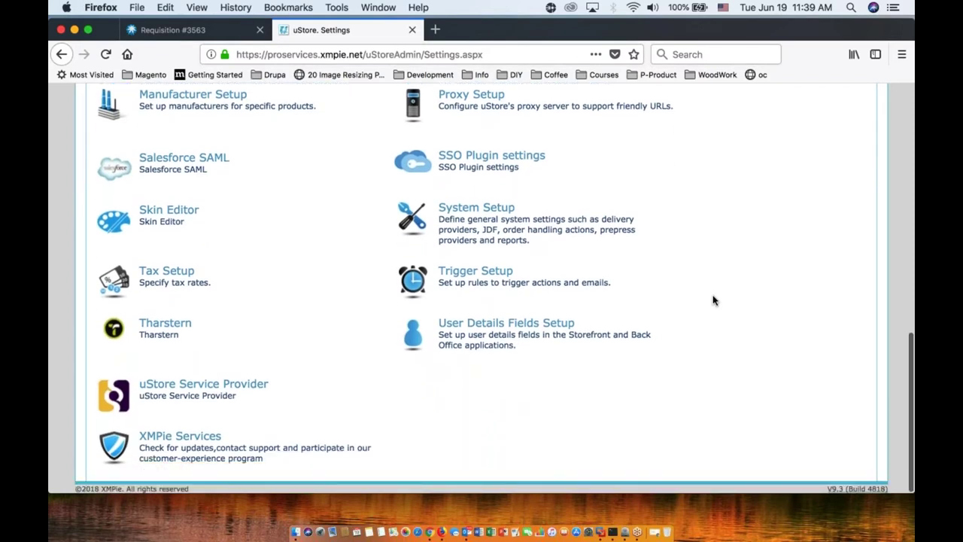
scroll(714, 300, up, 10)
scroll(713, 300, up, 3)
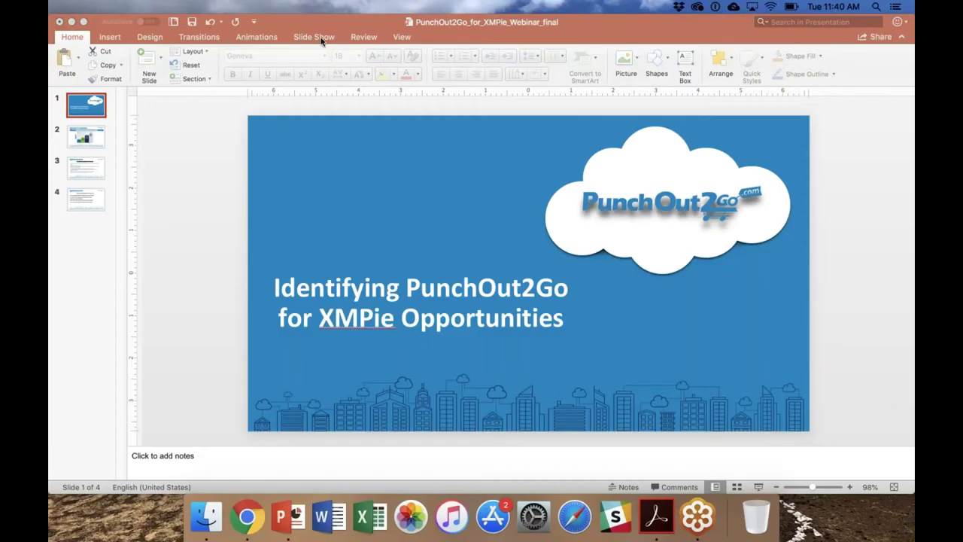
click(313, 36)
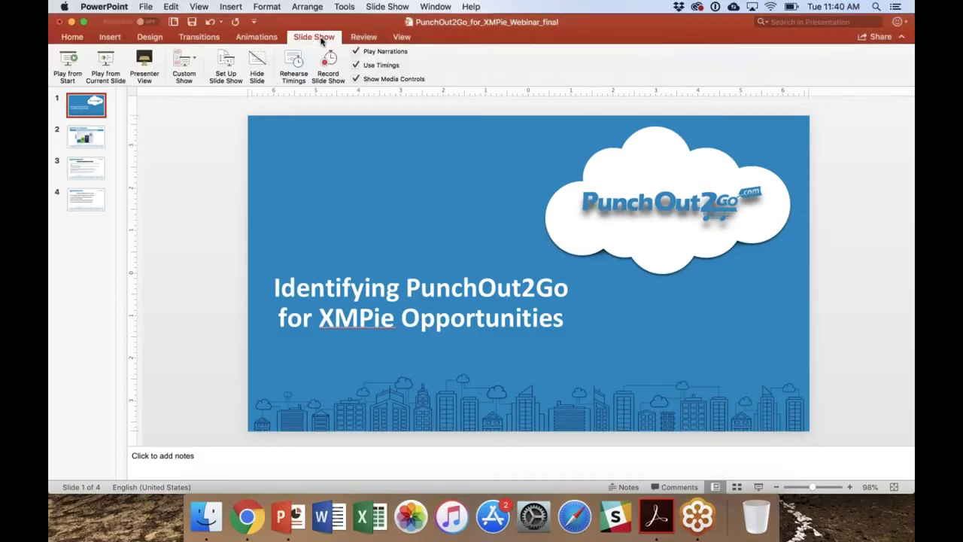
click(68, 66)
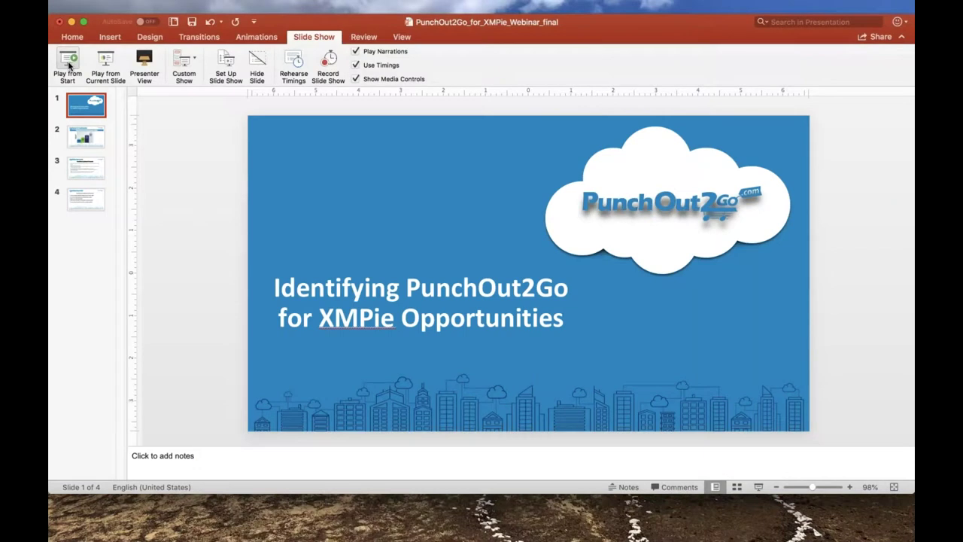